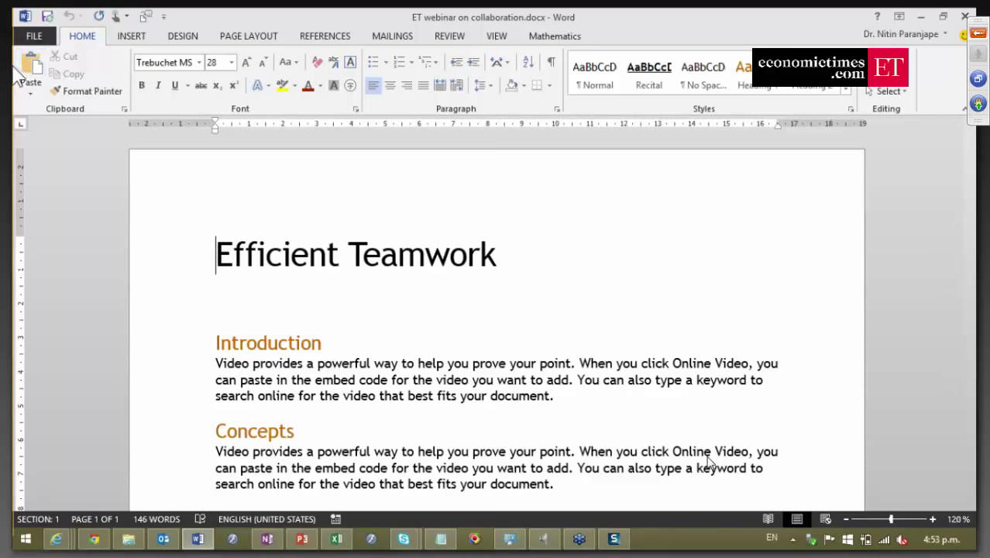
Invite the colleague to 'ET webinar on collaboration' by e-mail address and resolve it as a contact.
{"action": "left_click", "coordinate": [34, 36]}
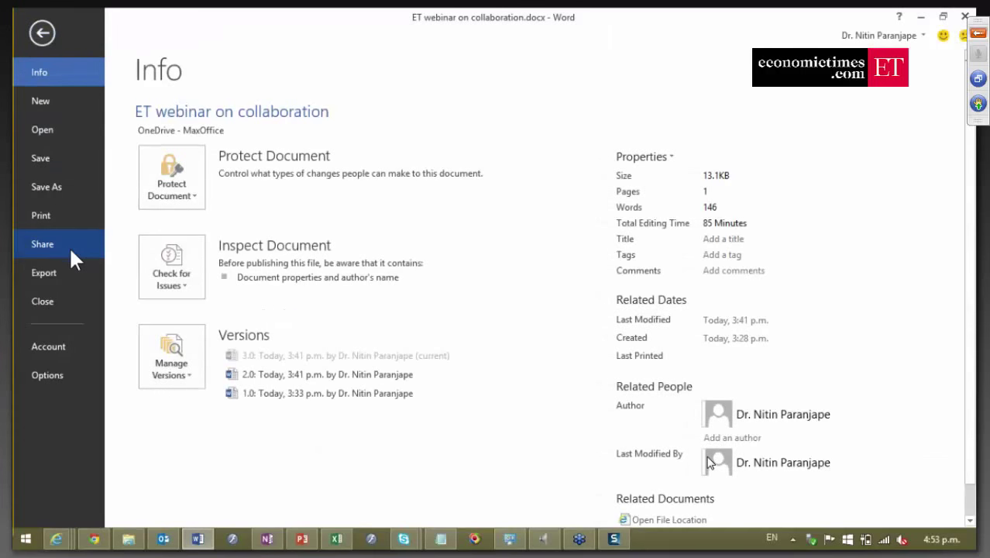
{"action": "left_click", "coordinate": [70, 248]}
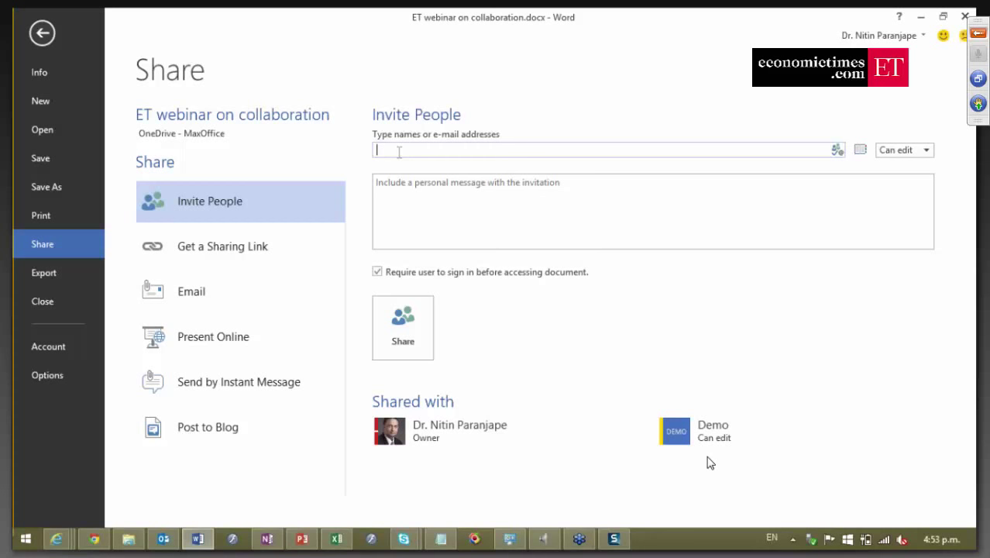
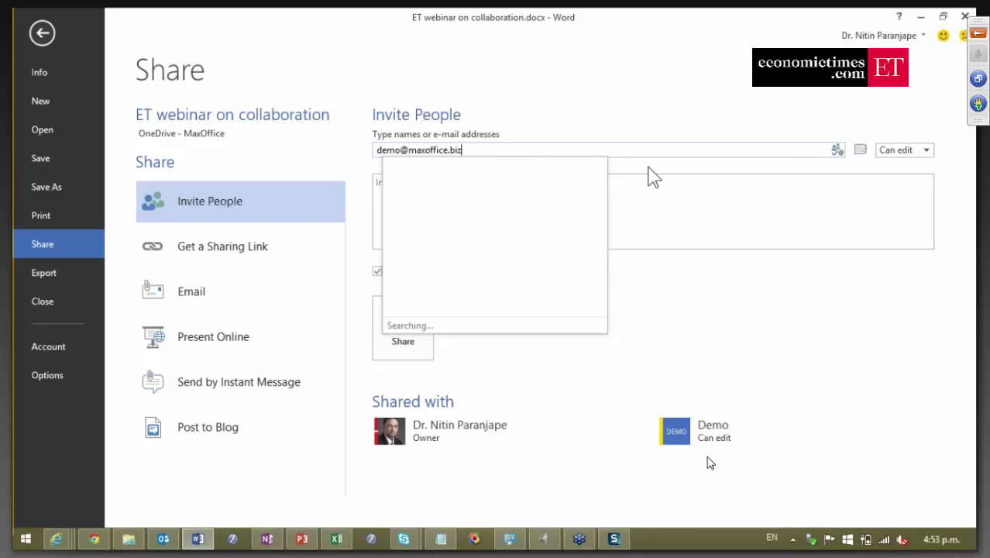
{"action": "left_click", "coordinate": [837, 150]}
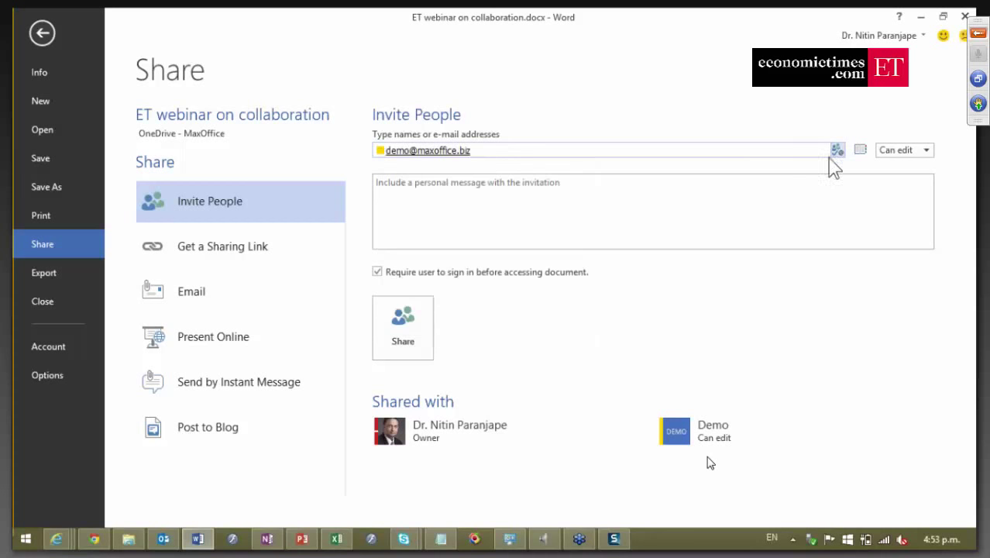
{"action": "left_click", "coordinate": [926, 152]}
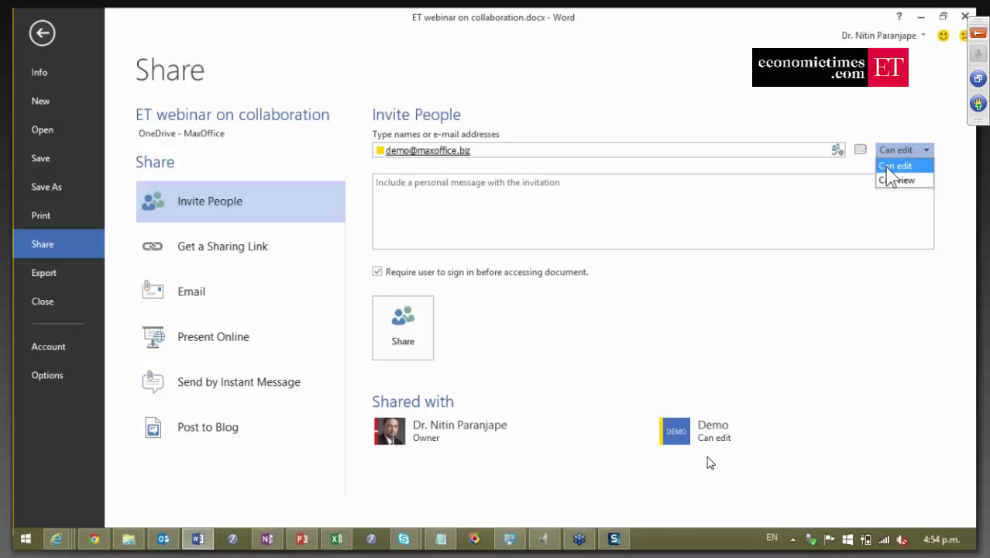
{"action": "left_click", "coordinate": [890, 167]}
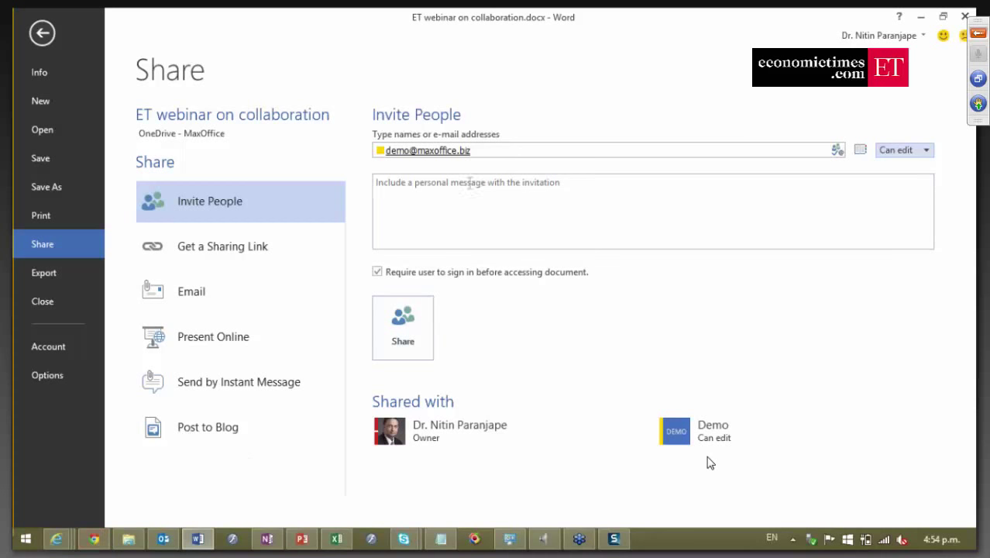
{"action": "left_click", "coordinate": [93, 538]}
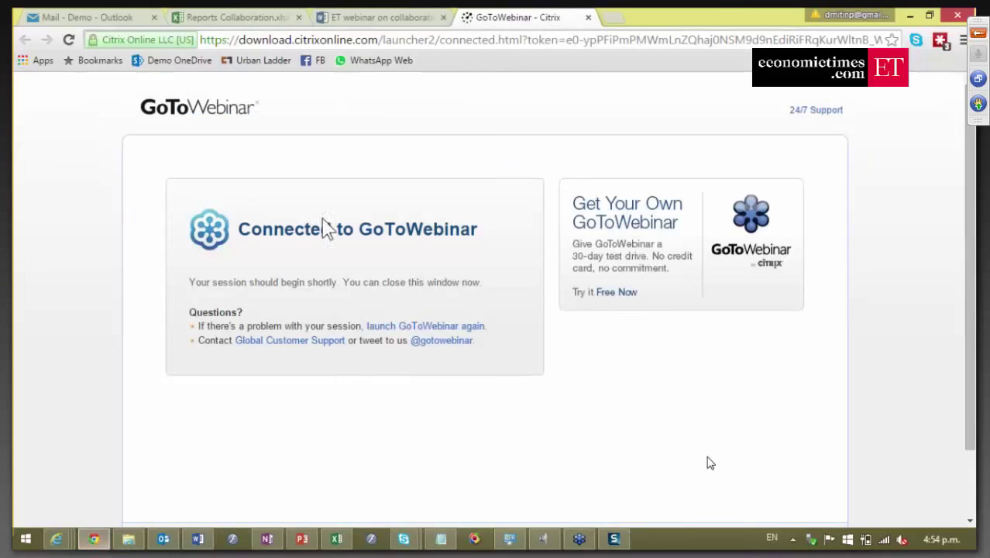
Switch Chrome to the Outlook mail tab to show the inbox.
{"action": "left_click", "coordinate": [90, 19]}
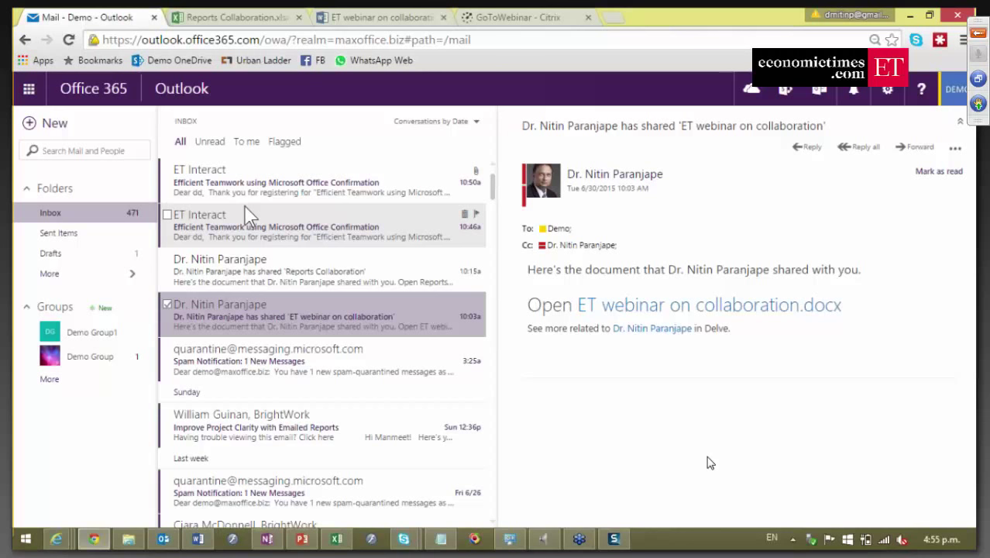
Open the 'ET webinar on collaboration' share e-mail and its ET webinar on collaboration.docx link.
{"action": "left_click", "coordinate": [345, 243]}
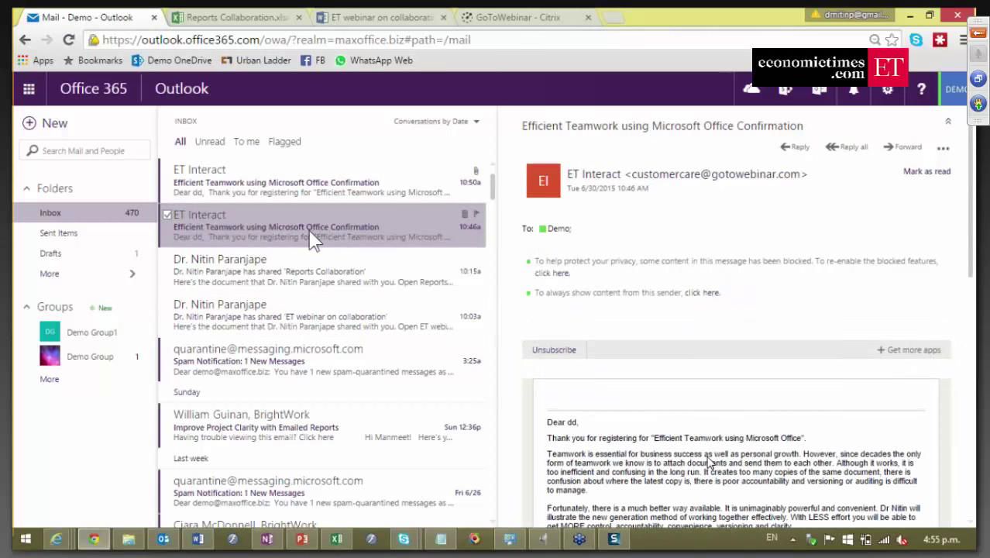
{"action": "left_click", "coordinate": [271, 287]}
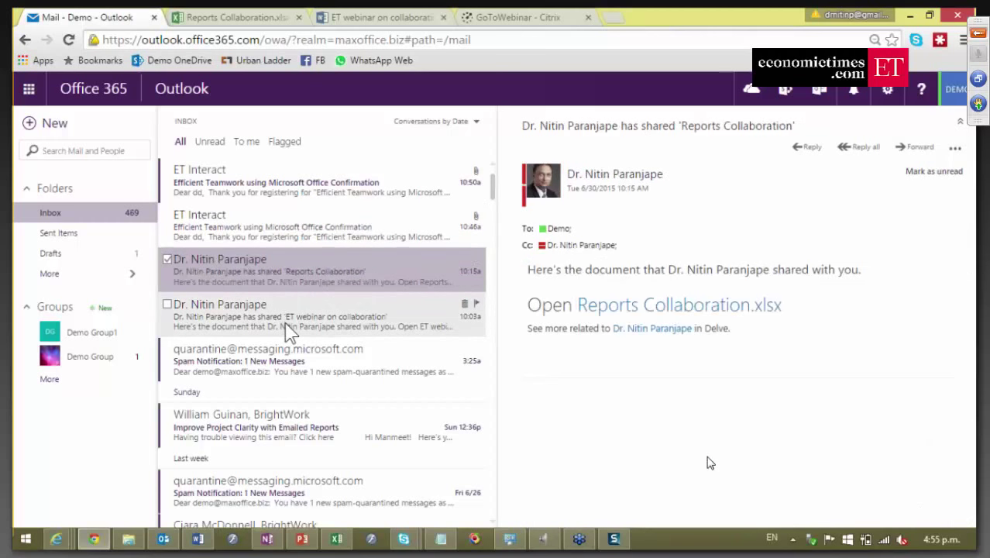
{"action": "left_click", "coordinate": [285, 322]}
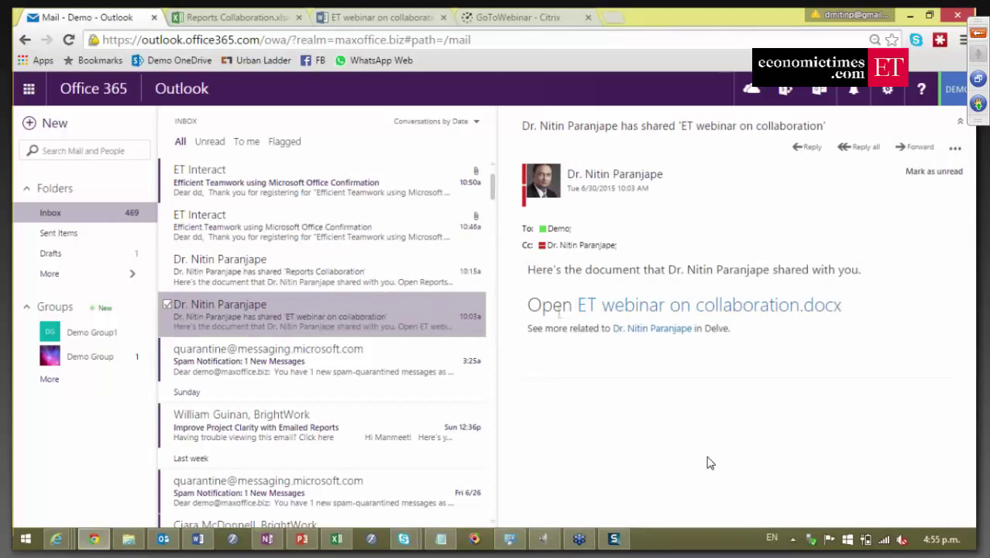
{"action": "left_click", "coordinate": [687, 318]}
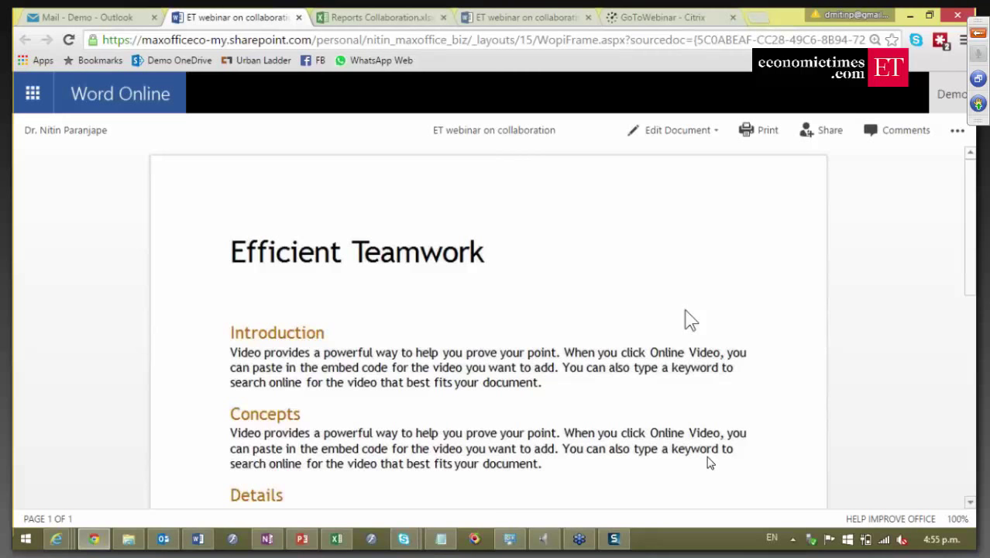
Choose Edit in Word Online for the shared document, then return to the desktop Word window.
{"action": "left_click", "coordinate": [669, 132]}
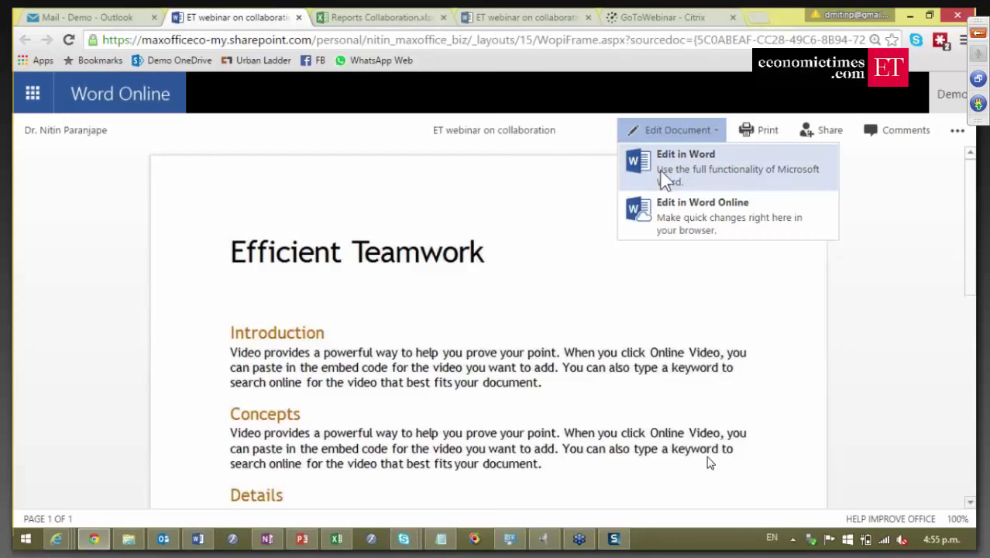
{"action": "left_click", "coordinate": [681, 216]}
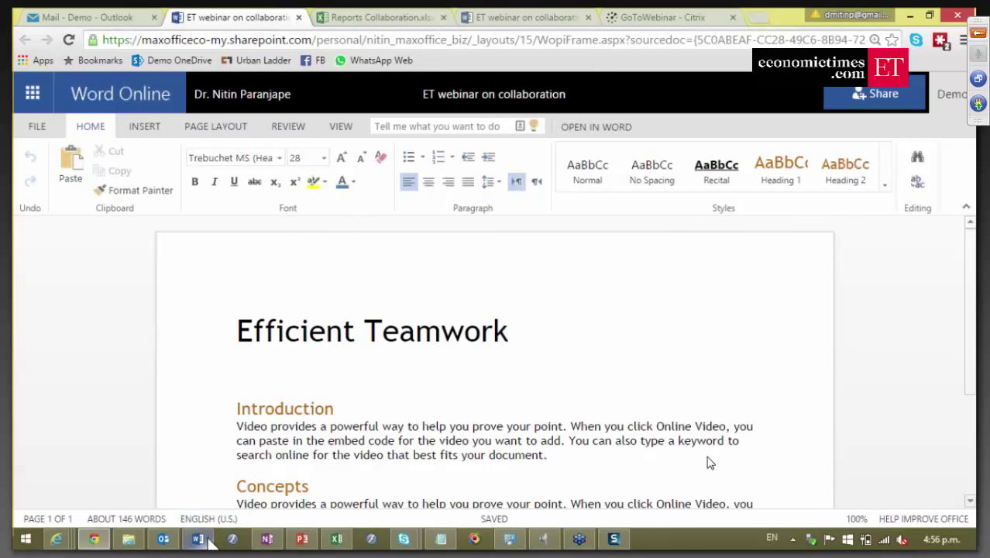
{"action": "mouse_move", "coordinate": [206, 543]}
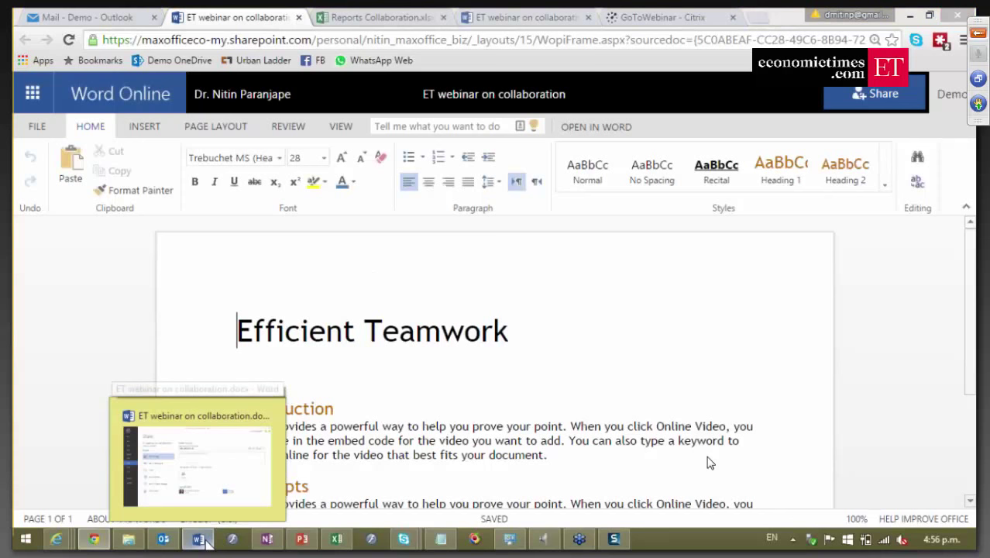
{"action": "left_click", "coordinate": [216, 512]}
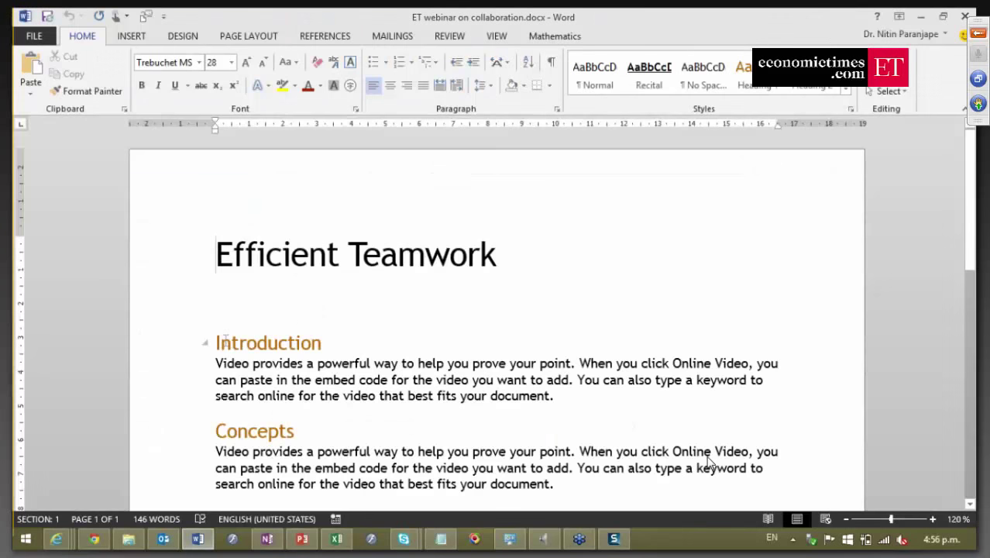
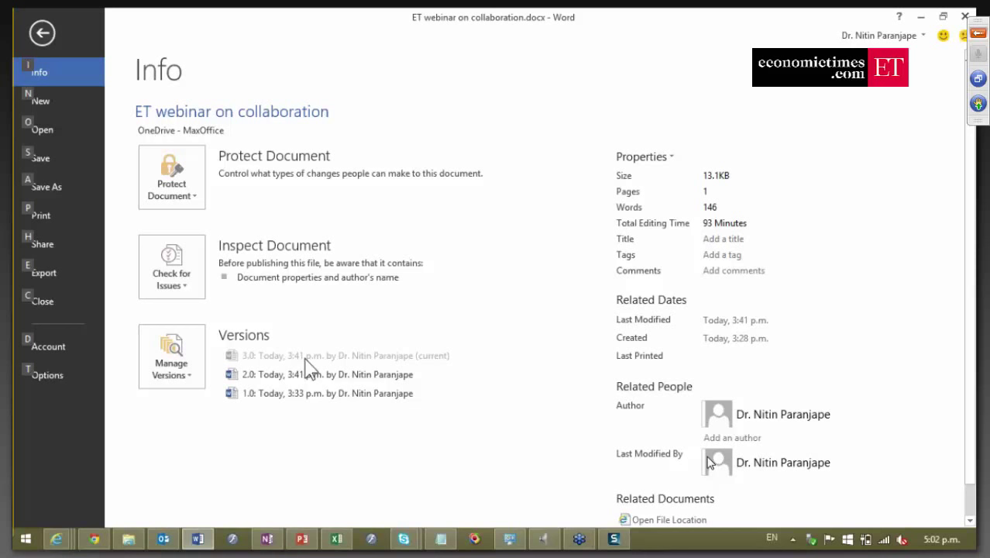
Leave Word's version history and switch to the PowerPoint deck at slide 27, 'Automatic versioning'.
{"action": "key", "text": "Escape"}
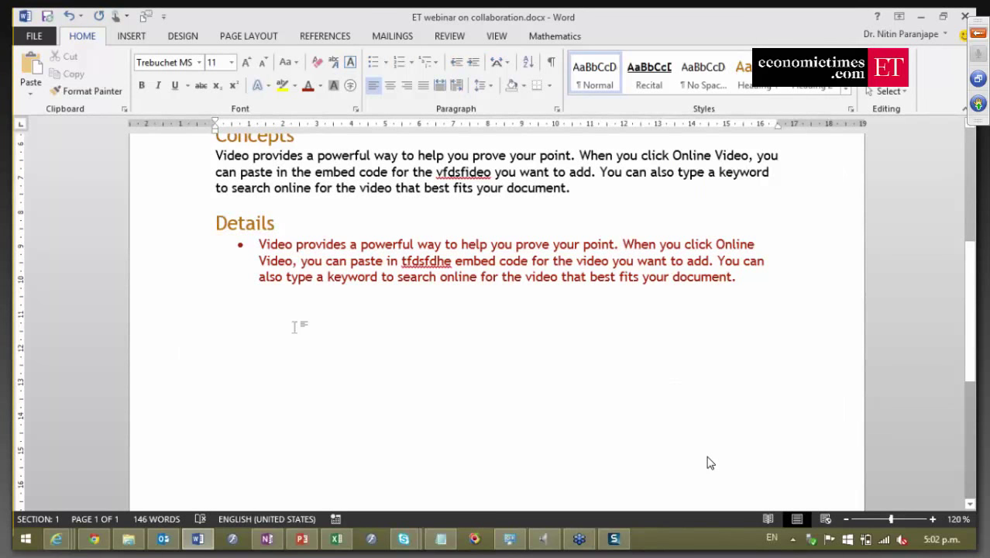
{"action": "key", "text": "alt+Tab"}
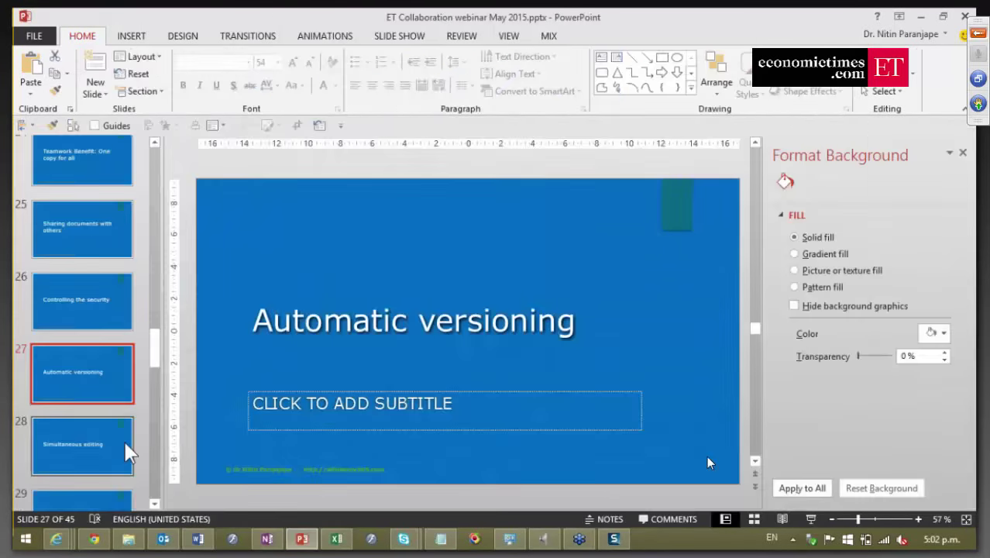
Show slide 30, 'Knowing when document is changed', select its title, then bring up OneDrive for Business.
{"action": "scroll", "coordinate": [111, 457], "scroll_direction": "down", "scroll_amount": 3}
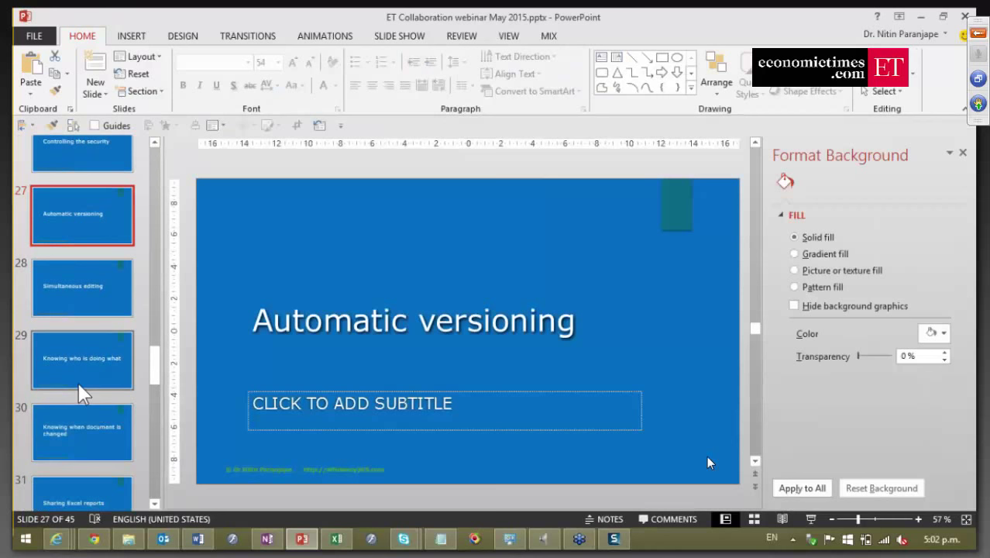
{"action": "left_click", "coordinate": [78, 434]}
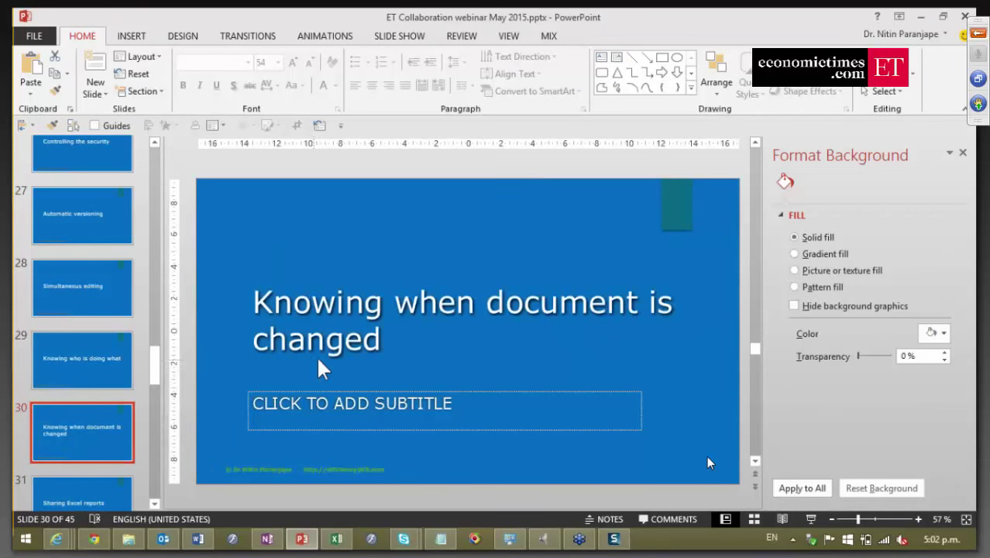
{"action": "left_click", "coordinate": [429, 350]}
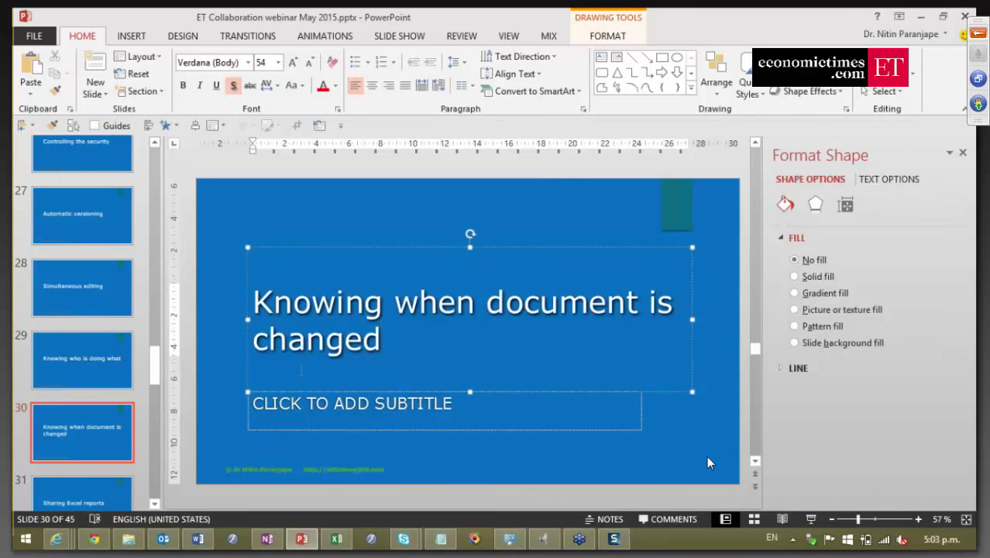
{"action": "mouse_move", "coordinate": [92, 536]}
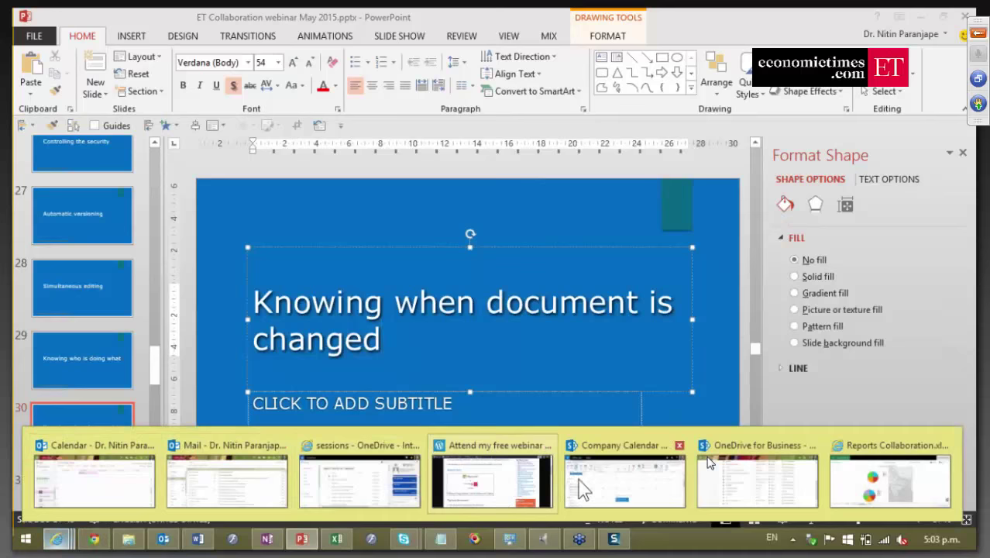
{"action": "left_click", "coordinate": [708, 460]}
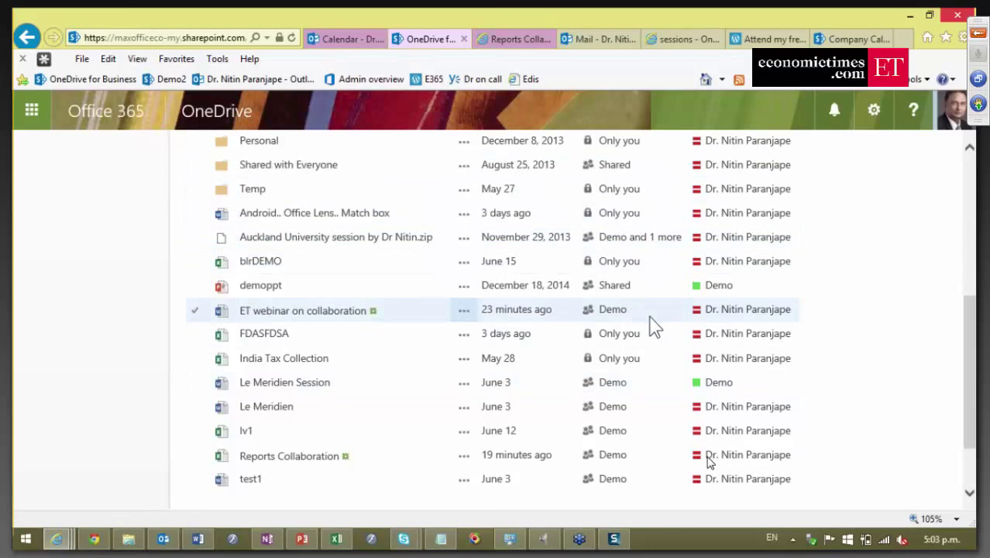
Review the OneDrive list with 'ET webinar on collaboration', then return to the Word document.
{"action": "mouse_move", "coordinate": [590, 271]}
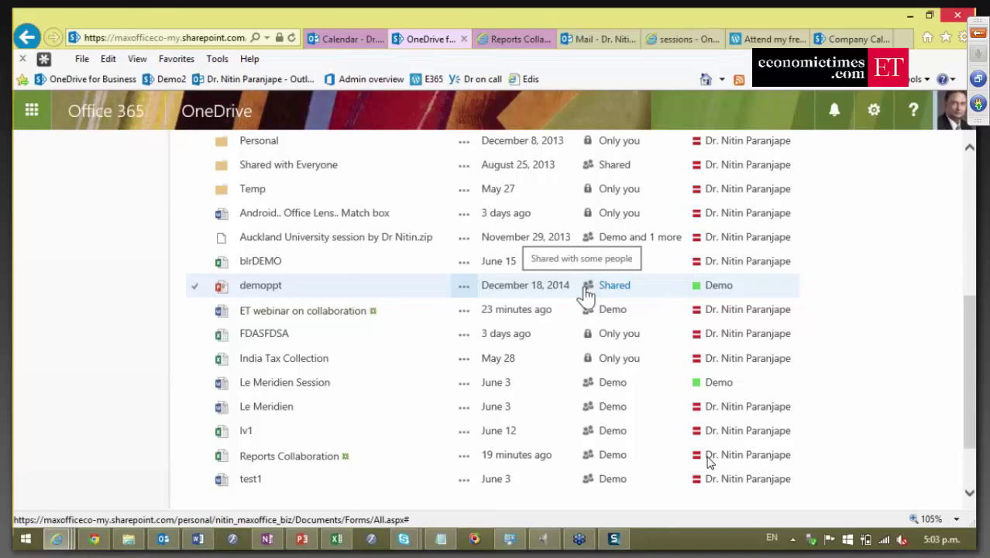
{"action": "left_click", "coordinate": [207, 535]}
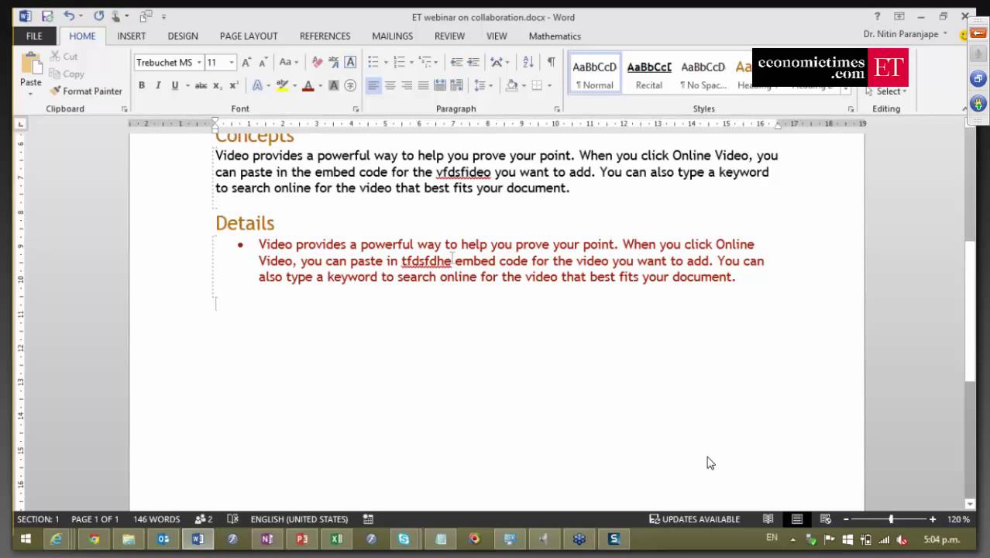
Inspect the document's Share page and Demo's Remove User / Change permission options without changing them.
{"action": "key", "text": "alt+f"}
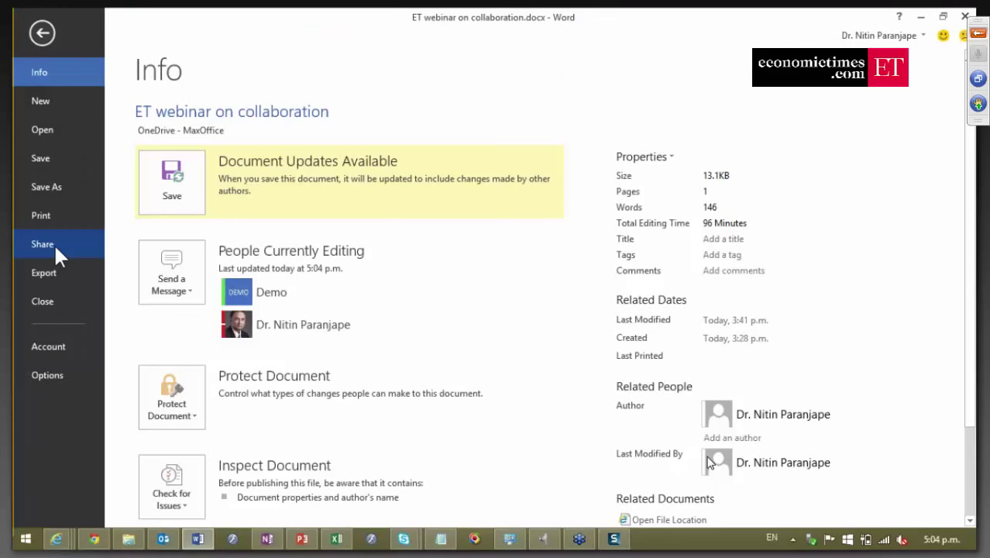
{"action": "left_click", "coordinate": [53, 243]}
{"action": "mouse_move", "coordinate": [678, 437]}
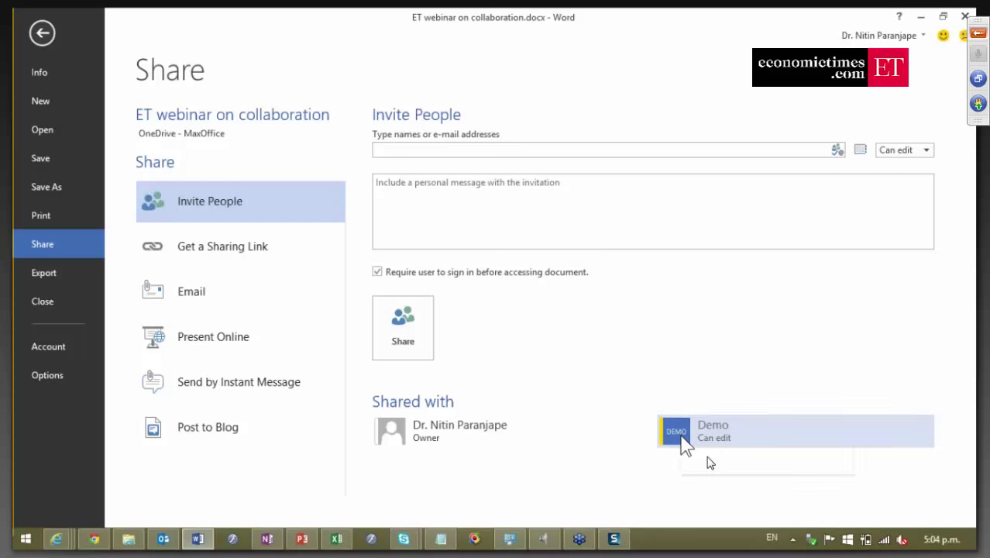
{"action": "right_click", "coordinate": [683, 437]}
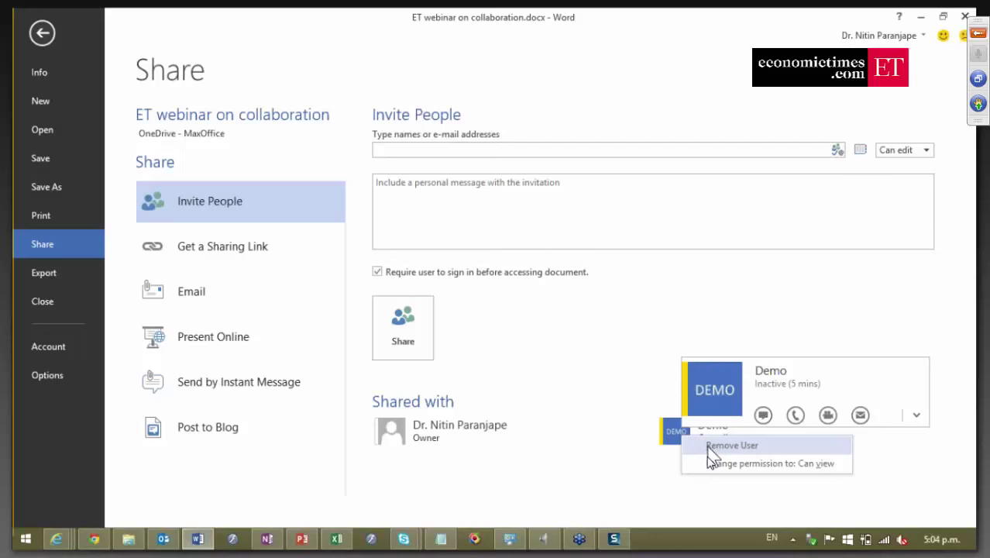
{"action": "left_click", "coordinate": [708, 448]}
{"action": "key", "text": "Escape"}
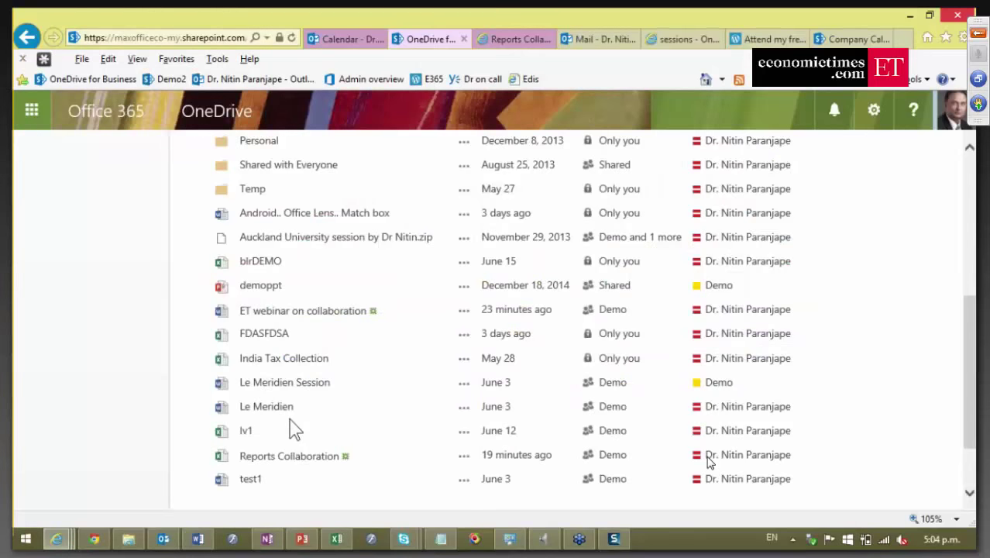
Advance PowerPoint to slide 31, 'Sharing Excel reports', then go to the Reports Collaboration workbook.
{"action": "key", "text": "alt+Tab"}
{"action": "key", "text": "alt+Tab"}
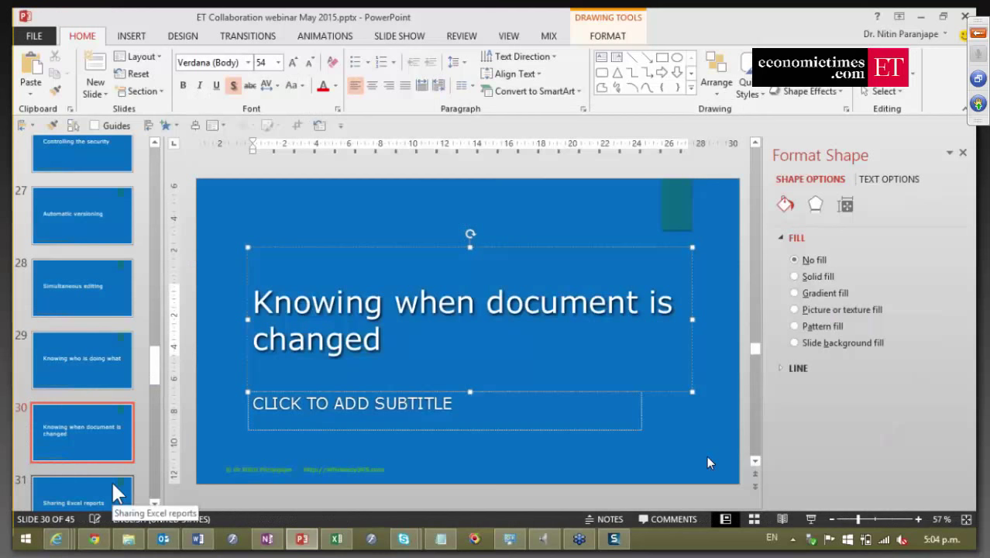
{"action": "left_click", "coordinate": [111, 478]}
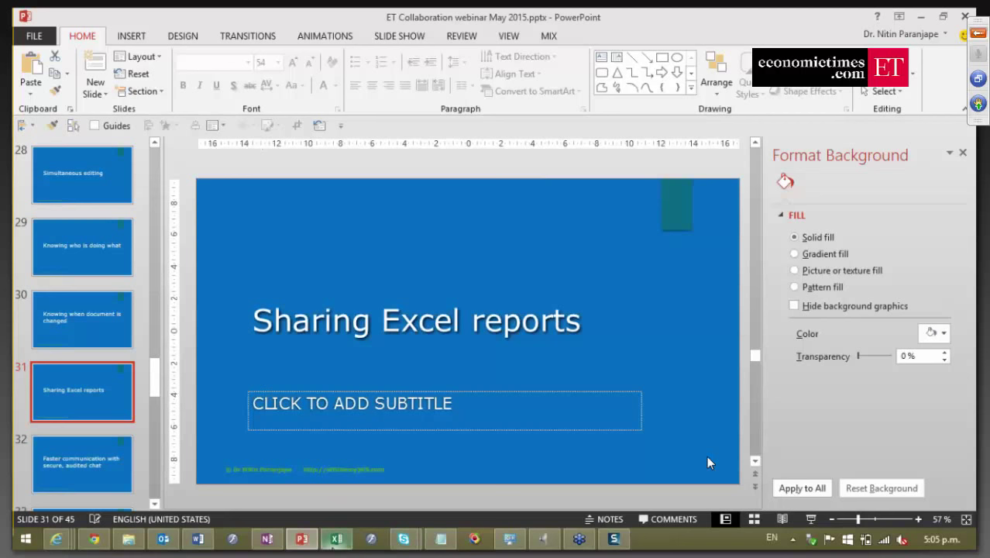
{"action": "key", "text": "alt+Tab"}
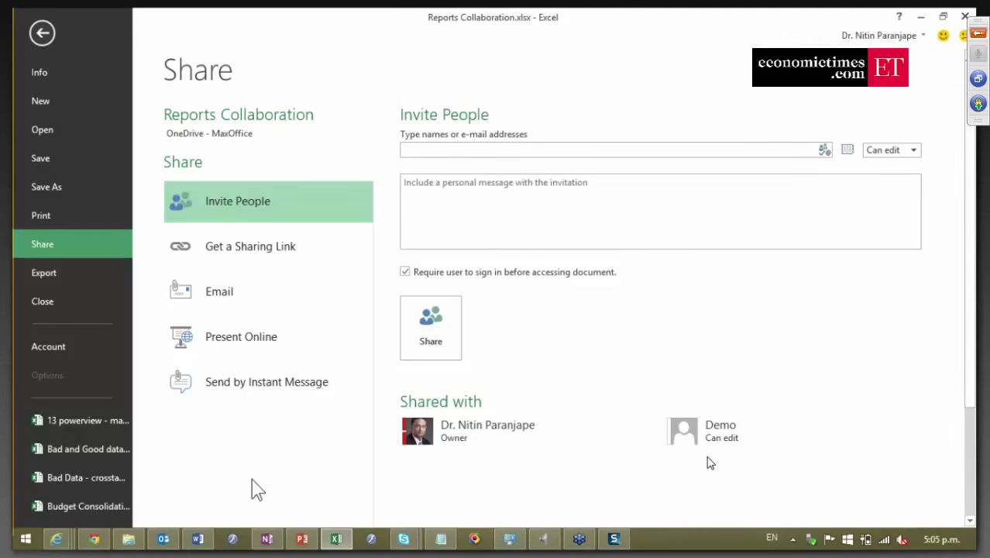
Leave the Share page and tour the Data, Pivot and Analysis sheets, ending on Pivot.
{"action": "key", "text": "Escape"}
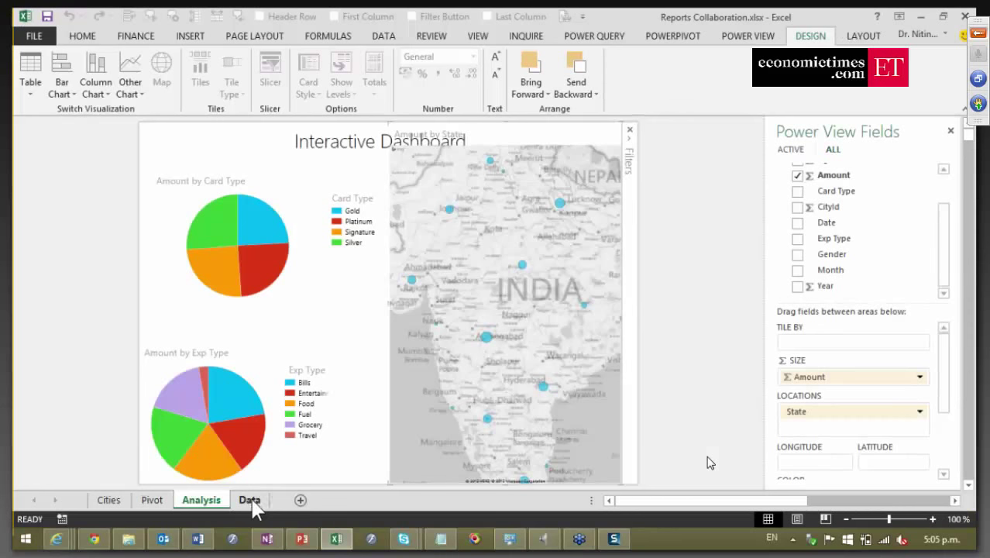
{"action": "left_click", "coordinate": [248, 499]}
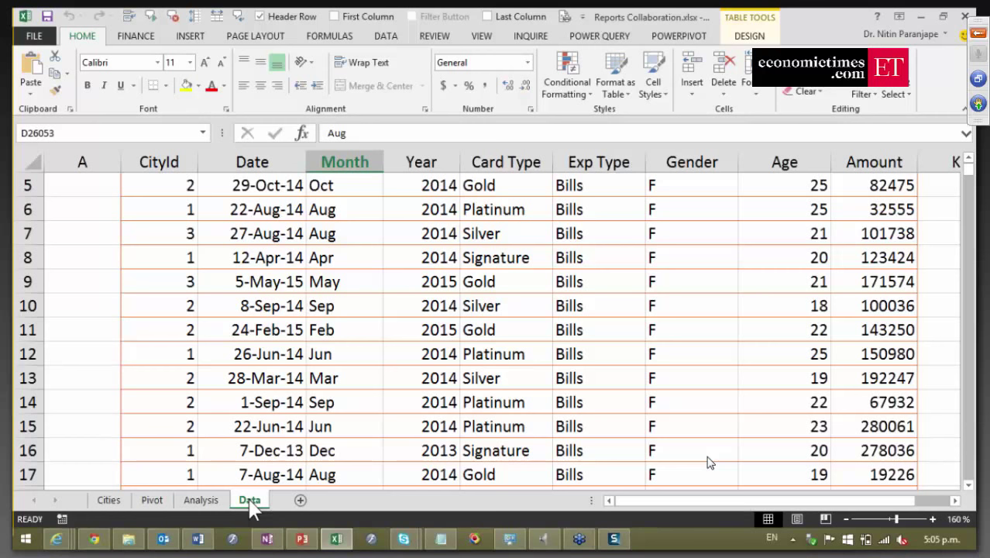
{"action": "left_click", "coordinate": [342, 450]}
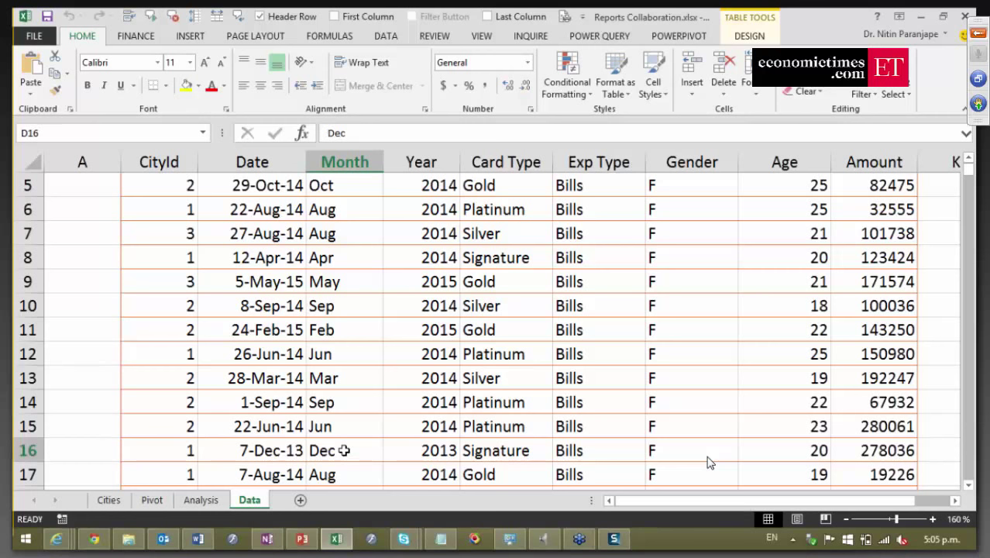
{"action": "scroll", "coordinate": [296, 329], "scroll_direction": "up", "scroll_amount": 2}
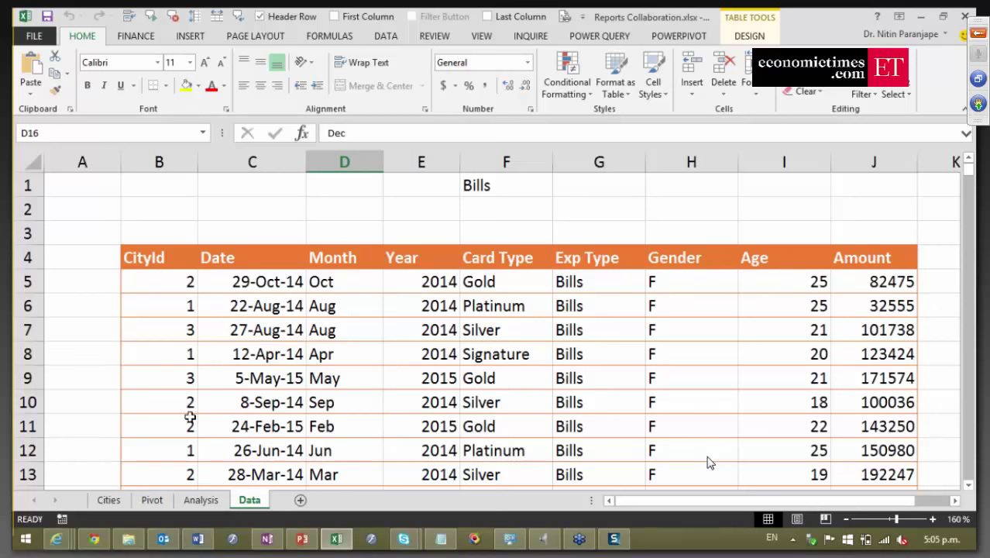
{"action": "left_click", "coordinate": [155, 499]}
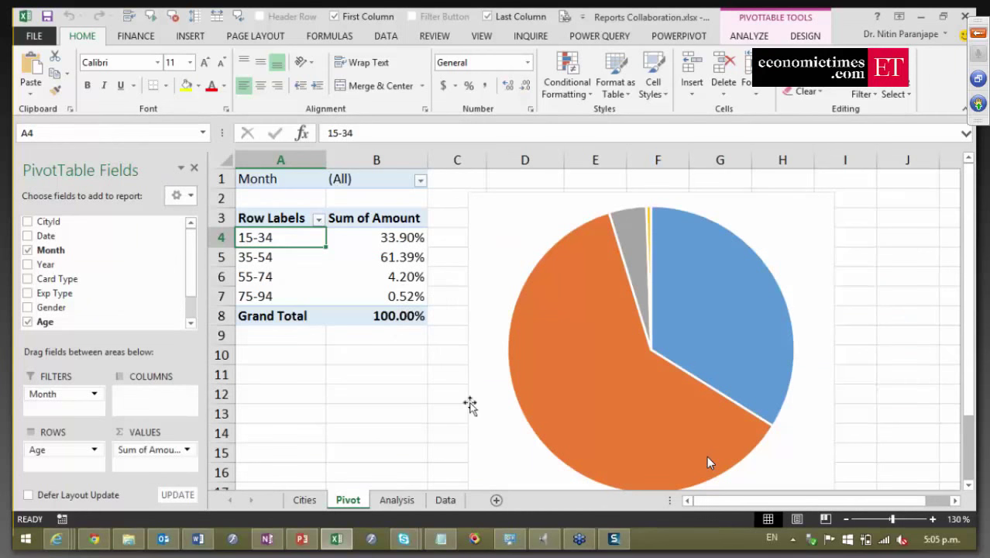
{"action": "left_click", "coordinate": [396, 501]}
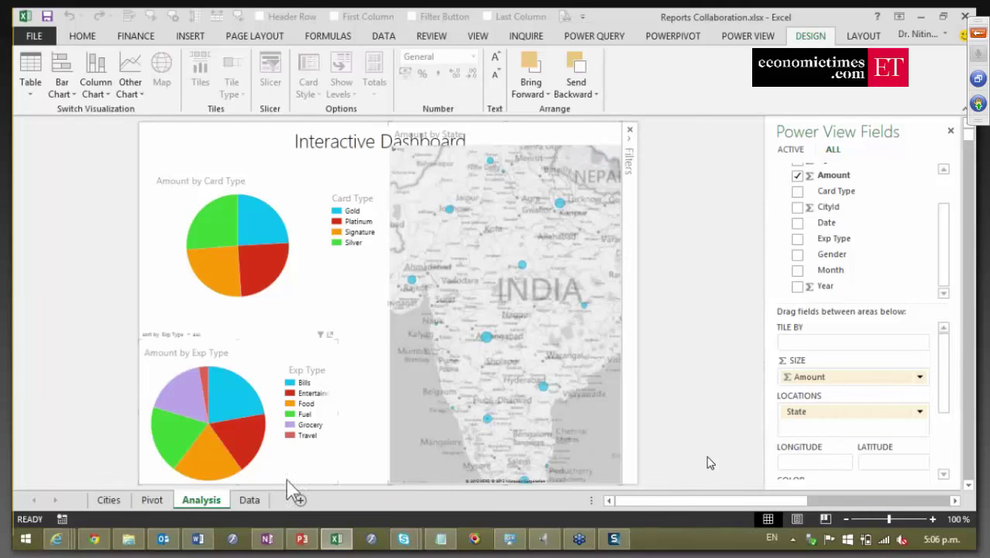
{"action": "left_click", "coordinate": [260, 499]}
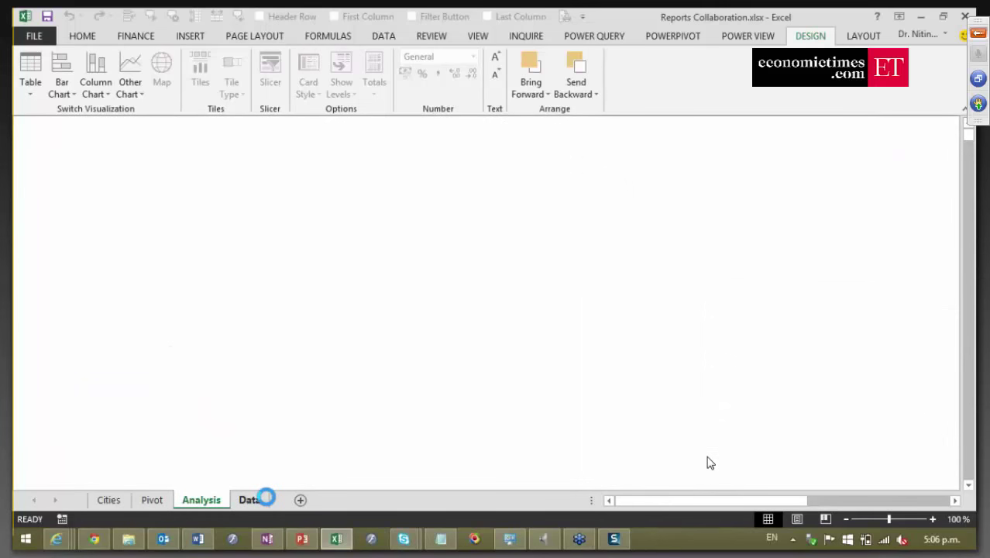
{"action": "left_click", "coordinate": [152, 499]}
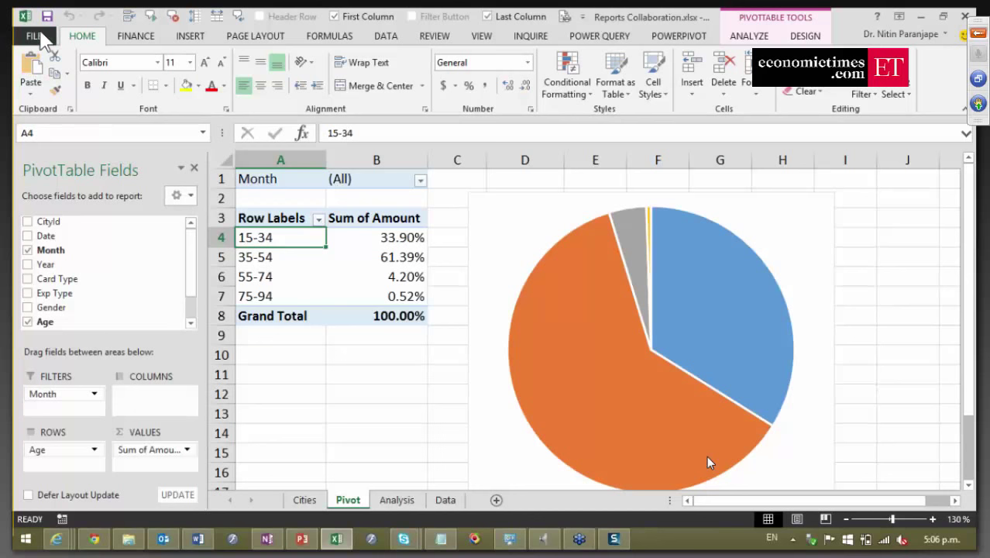
Invite the demo account to Reports Collaboration with Can edit permission, then return to the browser.
{"action": "left_click", "coordinate": [36, 35]}
{"action": "left_click", "coordinate": [51, 185]}
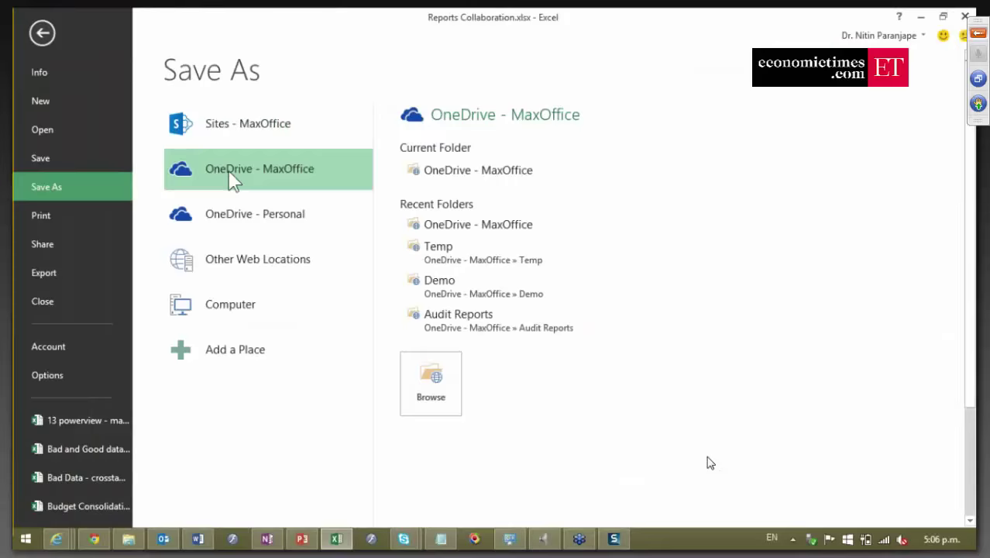
{"action": "left_click", "coordinate": [115, 243]}
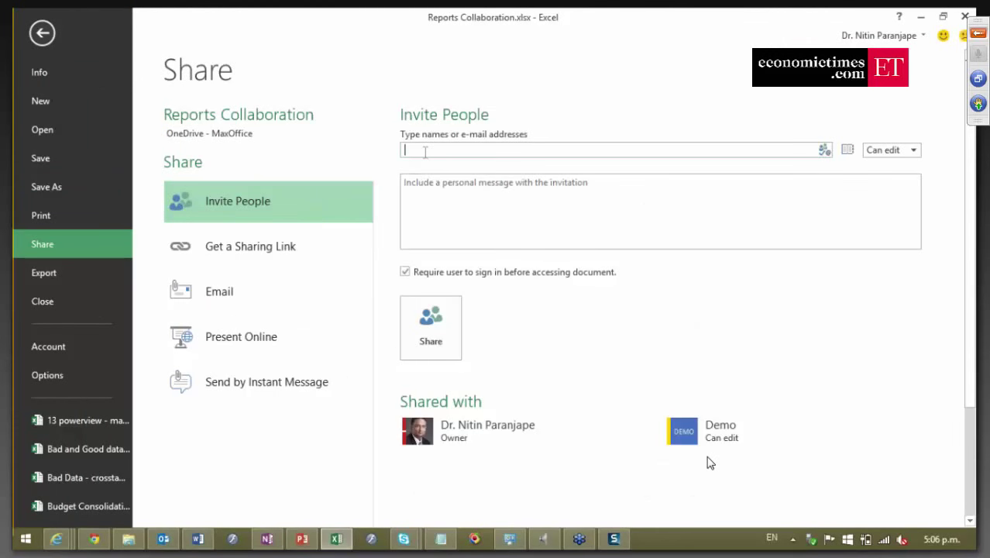
{"action": "type", "text": "demo"}
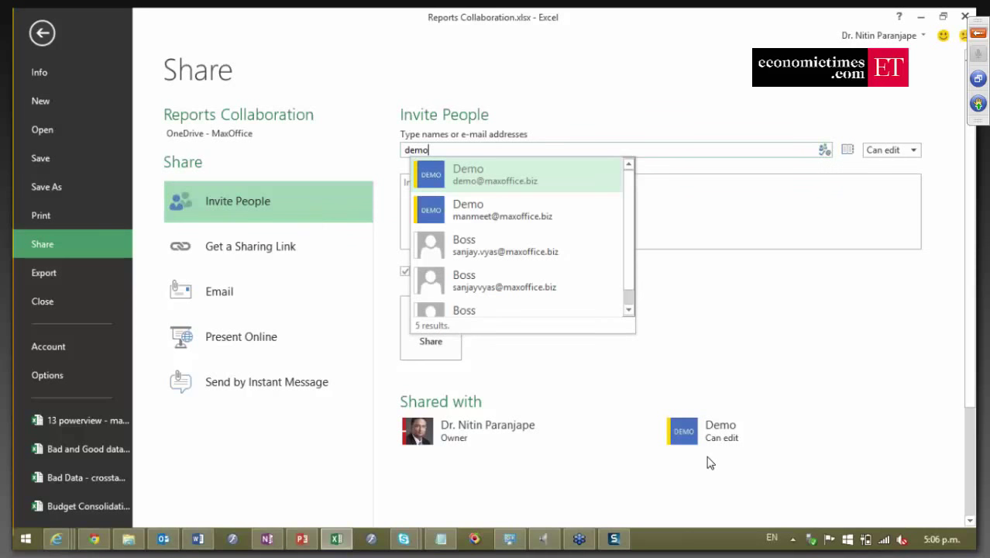
{"action": "left_click", "coordinate": [517, 186]}
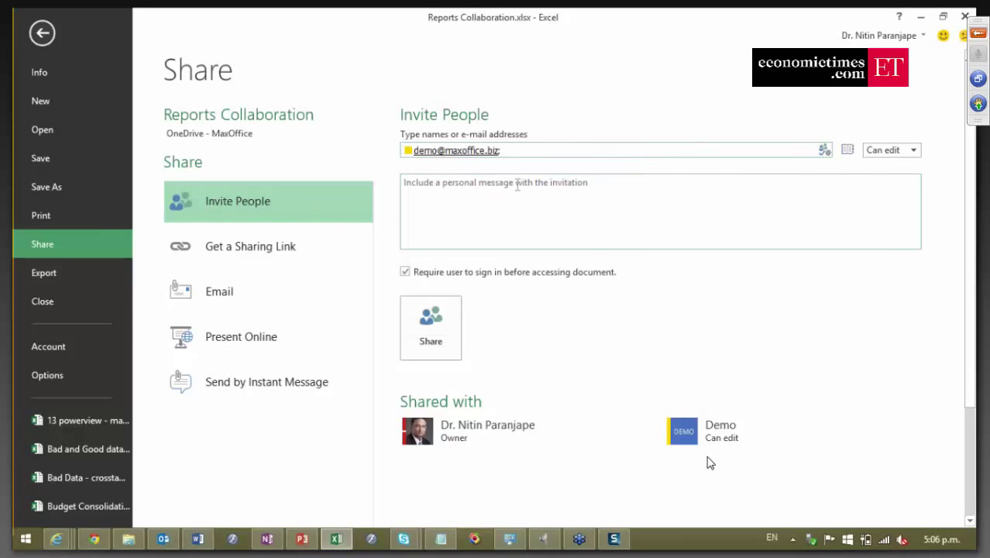
{"action": "left_click", "coordinate": [890, 151]}
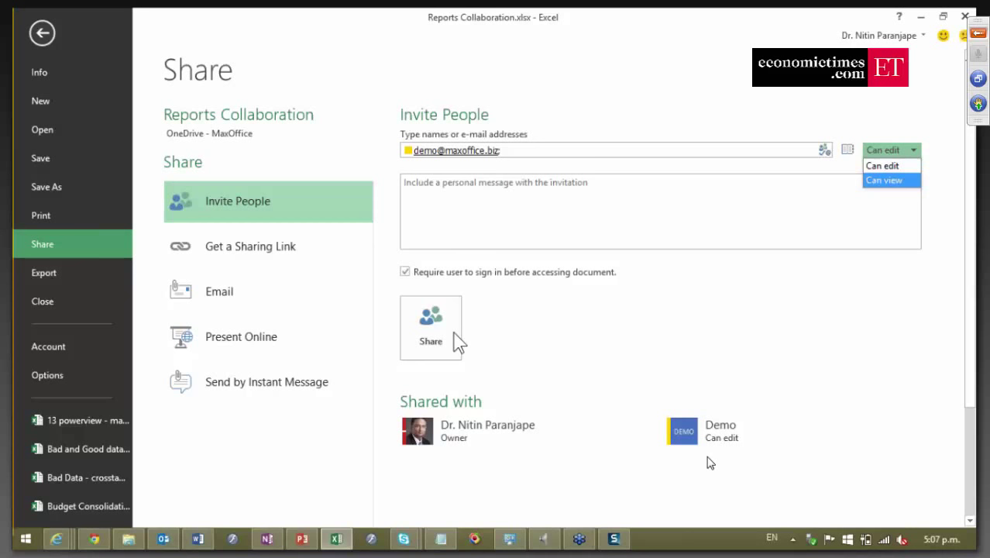
{"action": "left_click", "coordinate": [523, 158]}
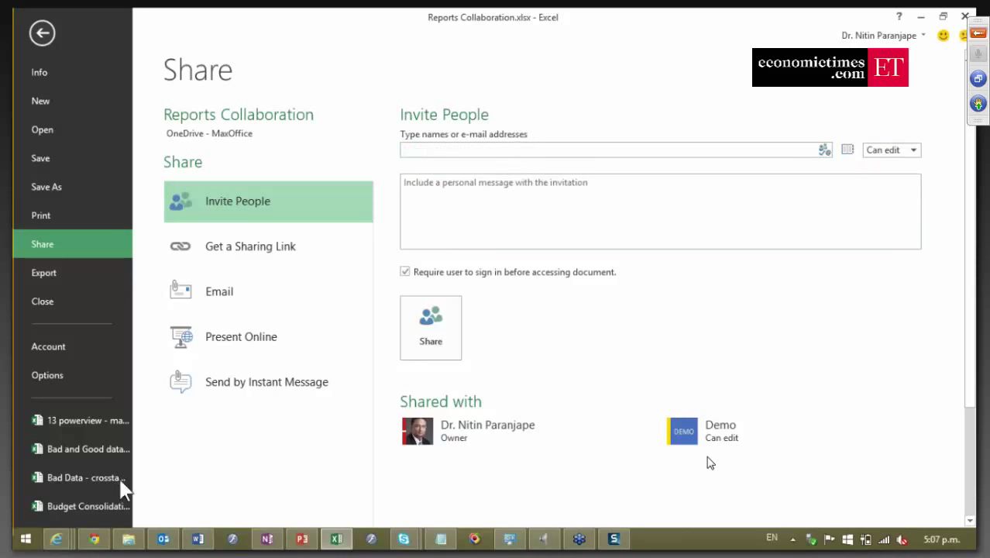
{"action": "left_click", "coordinate": [94, 540]}
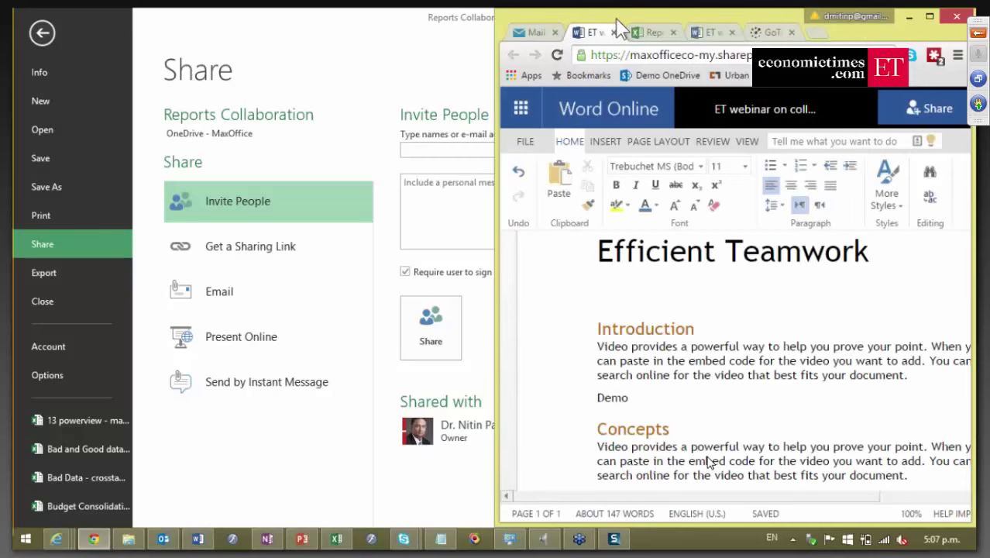
Maximize Chrome, open the Reports Collaboration sharing email in Mail, and follow its workbook link.
{"action": "left_click_drag", "start_coordinate": [630, 33], "coordinate": [567, 135]}
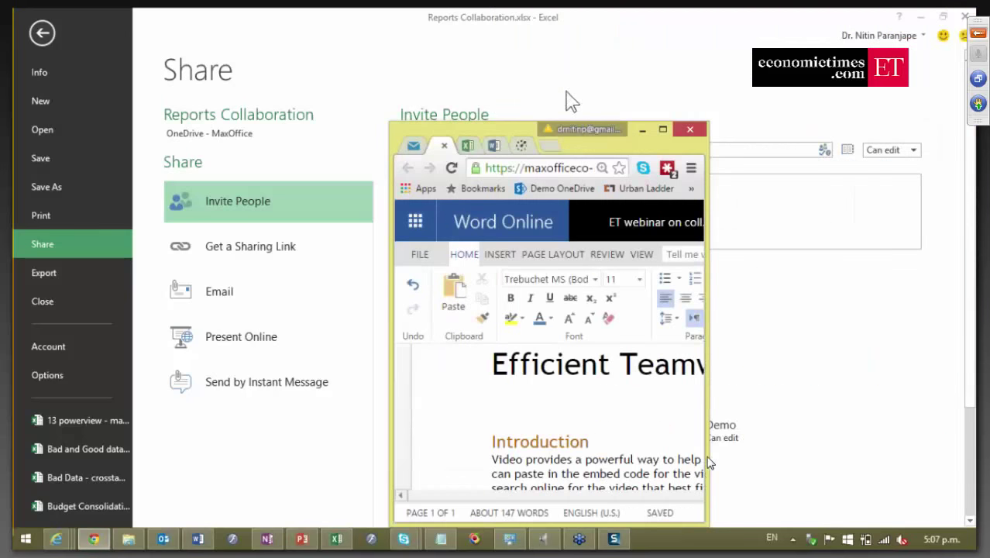
{"action": "double_click", "coordinate": [522, 139]}
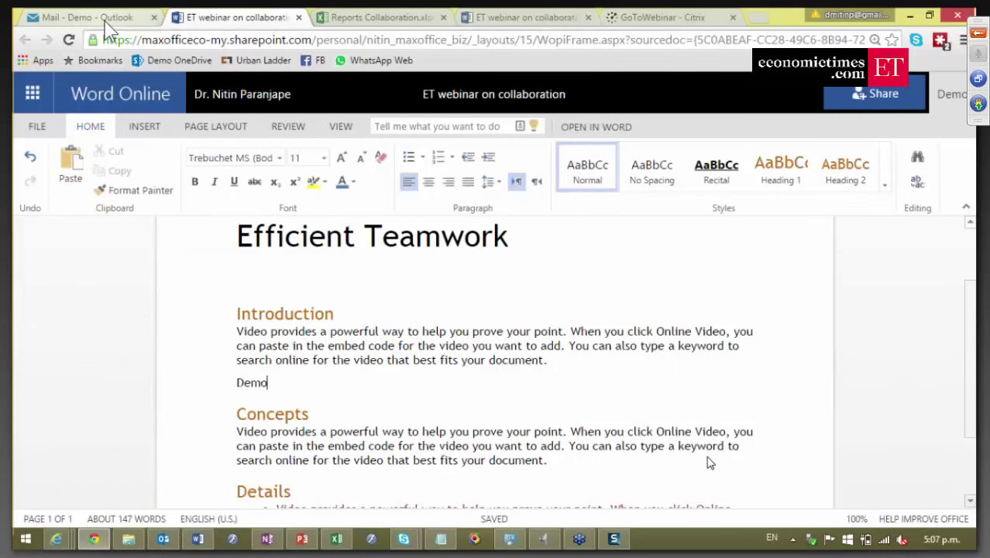
{"action": "left_click", "coordinate": [106, 23]}
{"action": "left_click", "coordinate": [327, 272]}
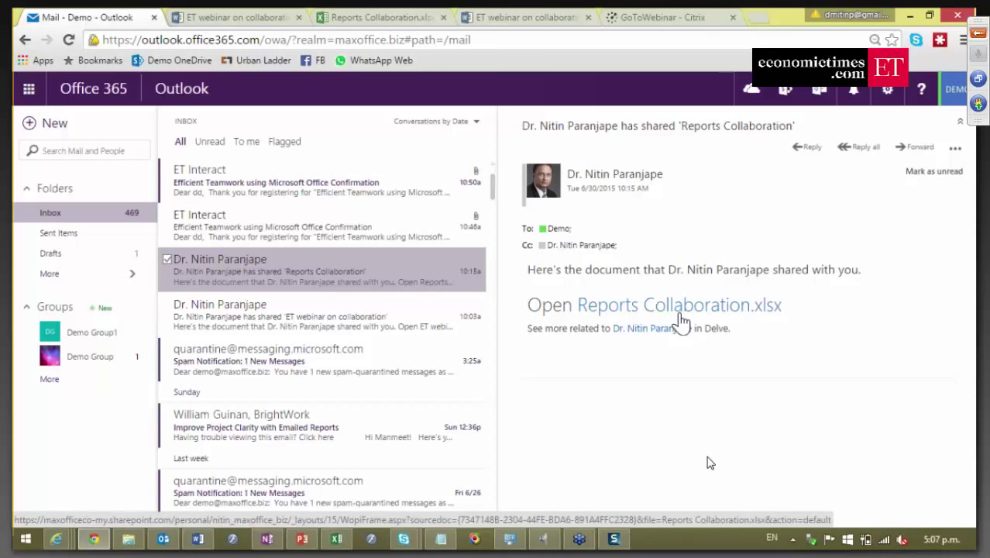
{"action": "left_click", "coordinate": [679, 318]}
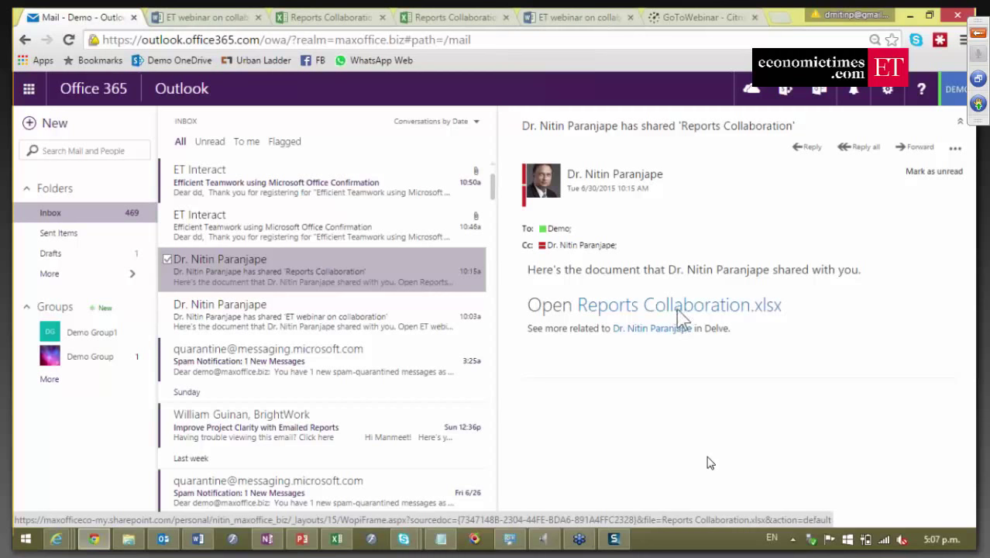
Go to the new Reports Collaboration tab and load the HTML5 Power View dashboard.
{"action": "left_click", "coordinate": [445, 18]}
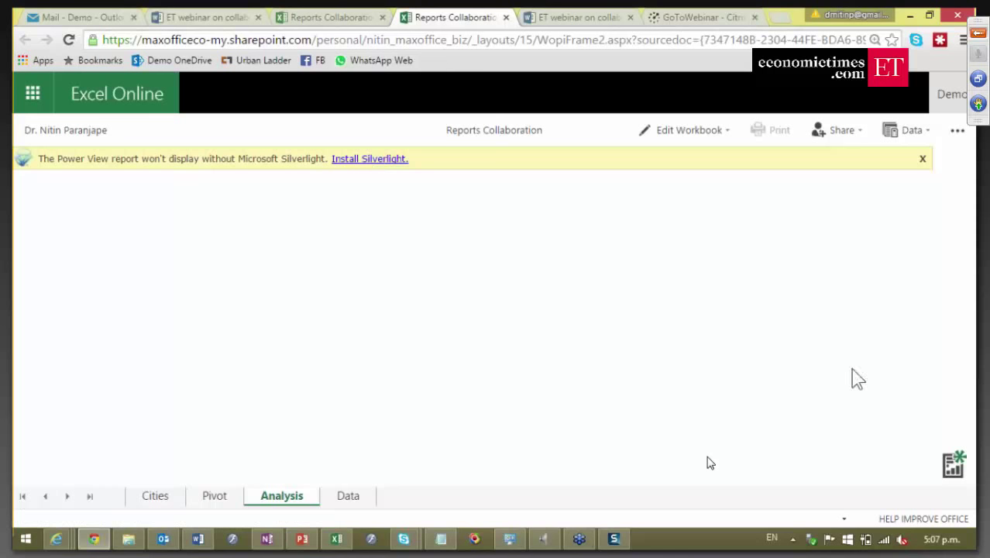
{"action": "left_click", "coordinate": [950, 480]}
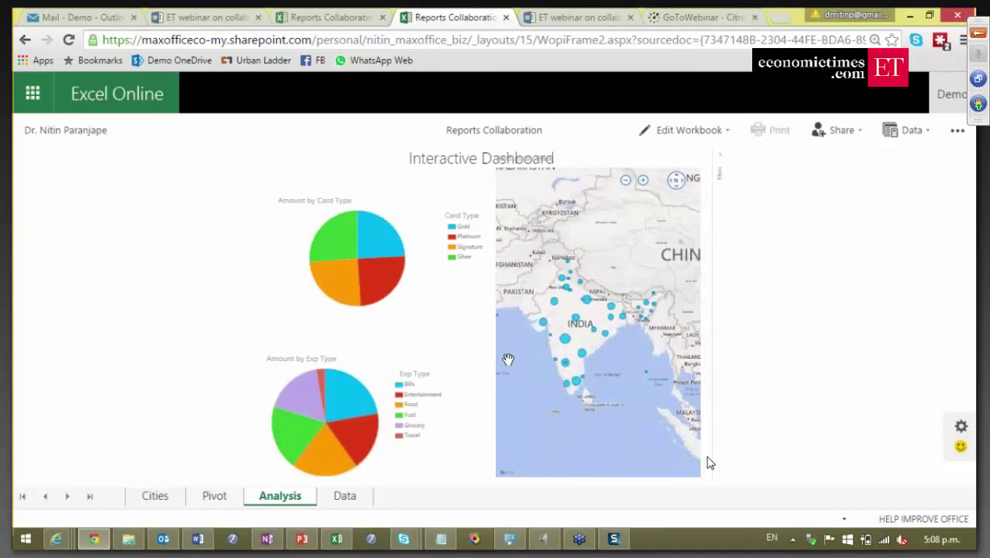
Double-click the dashboard map, zoom out to all of India, then back in over southern India.
{"action": "double_click", "coordinate": [589, 378]}
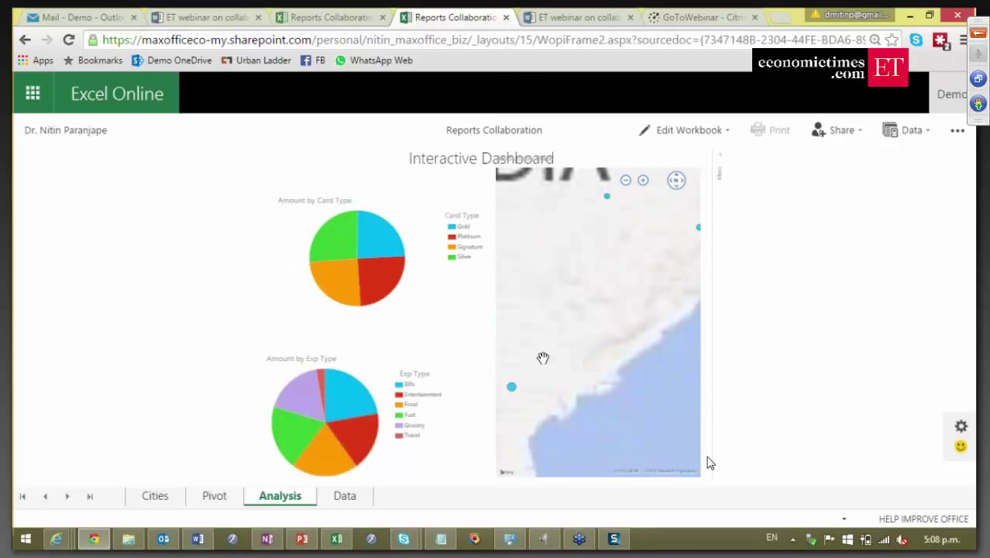
{"action": "scroll", "coordinate": [548, 369], "scroll_direction": "up", "scroll_amount": 5}
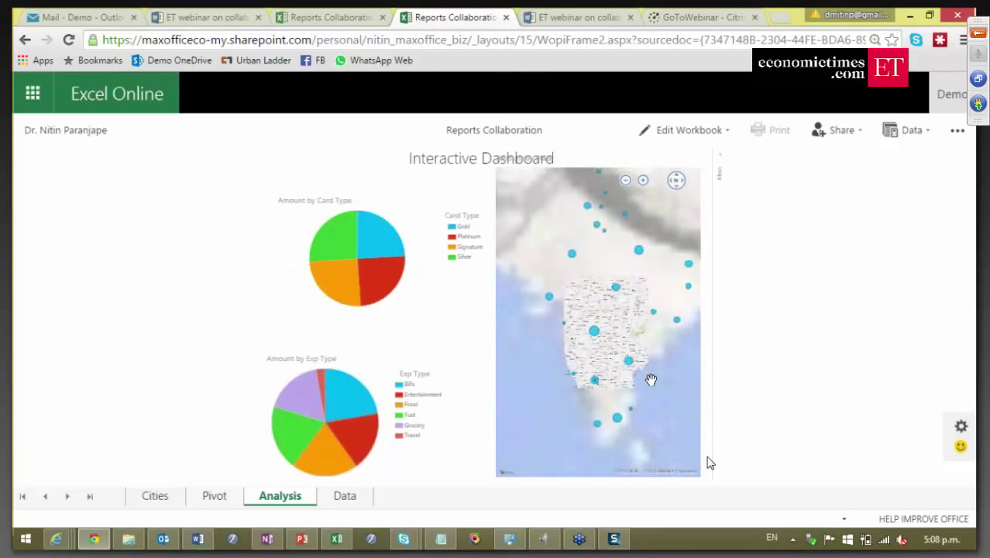
{"action": "scroll", "coordinate": [649, 378], "scroll_direction": "down", "scroll_amount": 3}
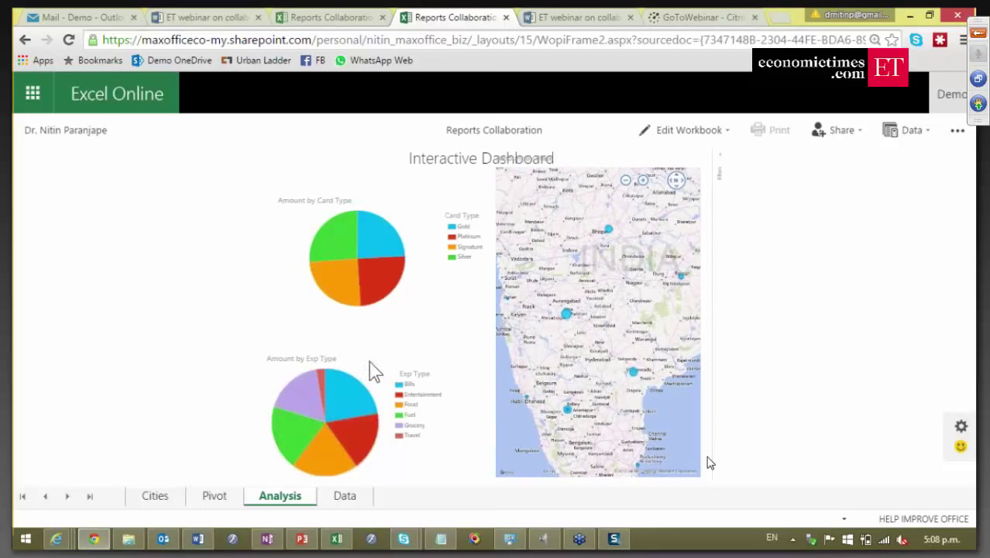
{"action": "mouse_move", "coordinate": [353, 402]}
{"action": "mouse_move", "coordinate": [360, 426]}
Try the Entertainment and Fuel slices of the Exp Type pie, then filter to Fuel only.
{"action": "left_click", "coordinate": [360, 440]}
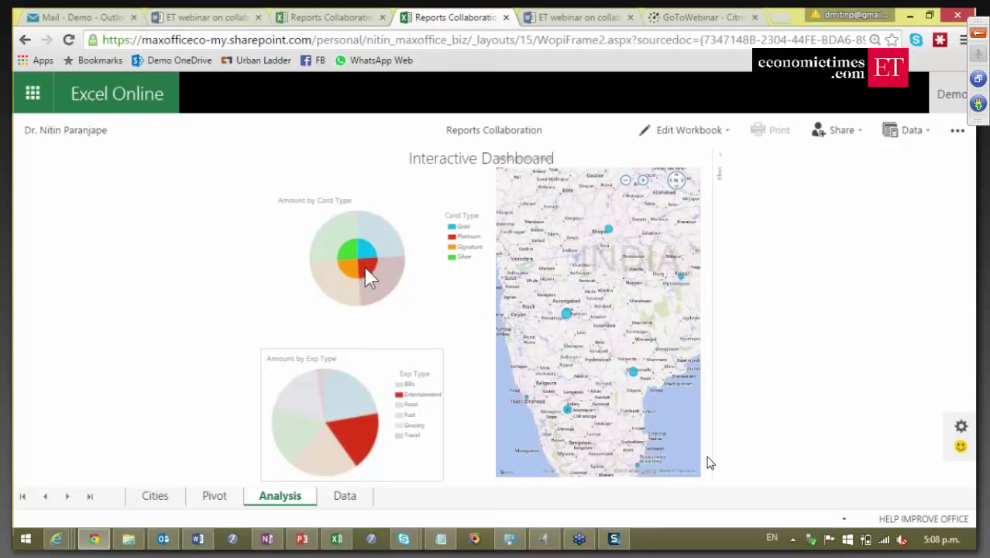
{"action": "mouse_move", "coordinate": [368, 276]}
{"action": "left_click", "coordinate": [302, 428]}
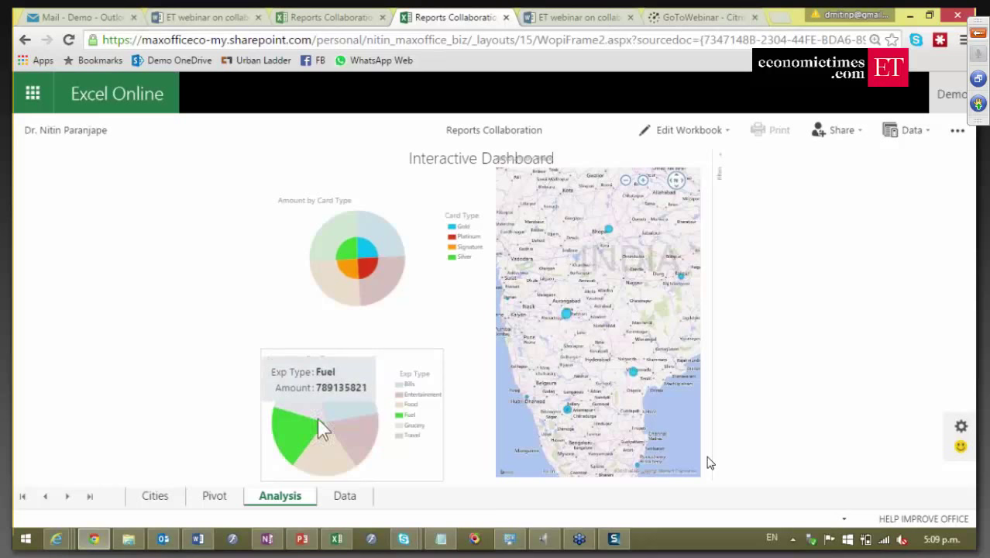
{"action": "left_click", "coordinate": [314, 458]}
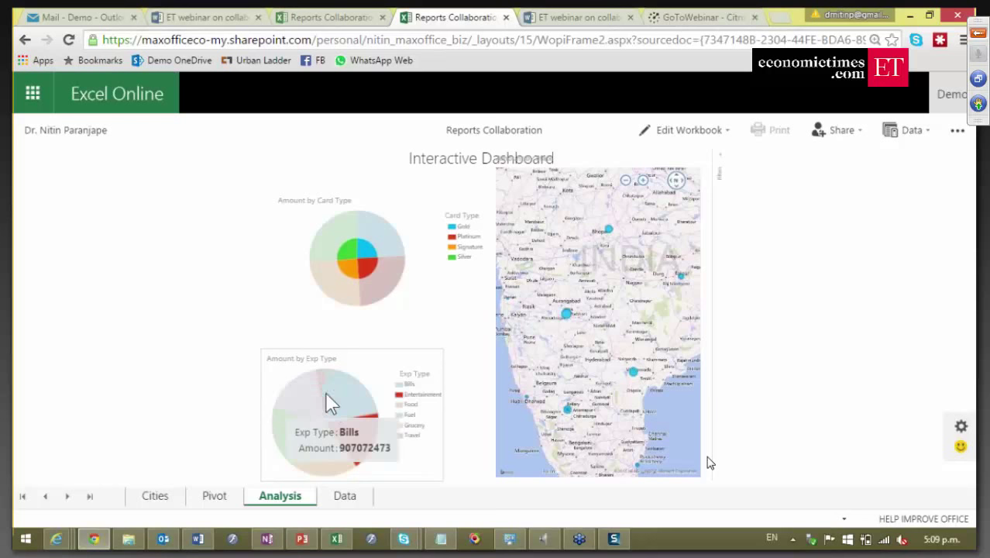
{"action": "left_click", "coordinate": [362, 447]}
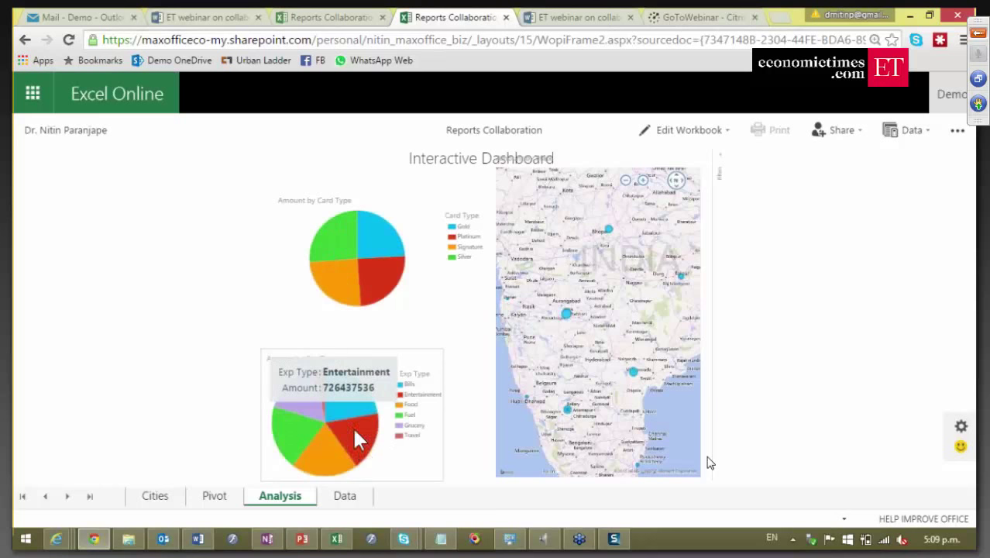
{"action": "left_click", "coordinate": [294, 434]}
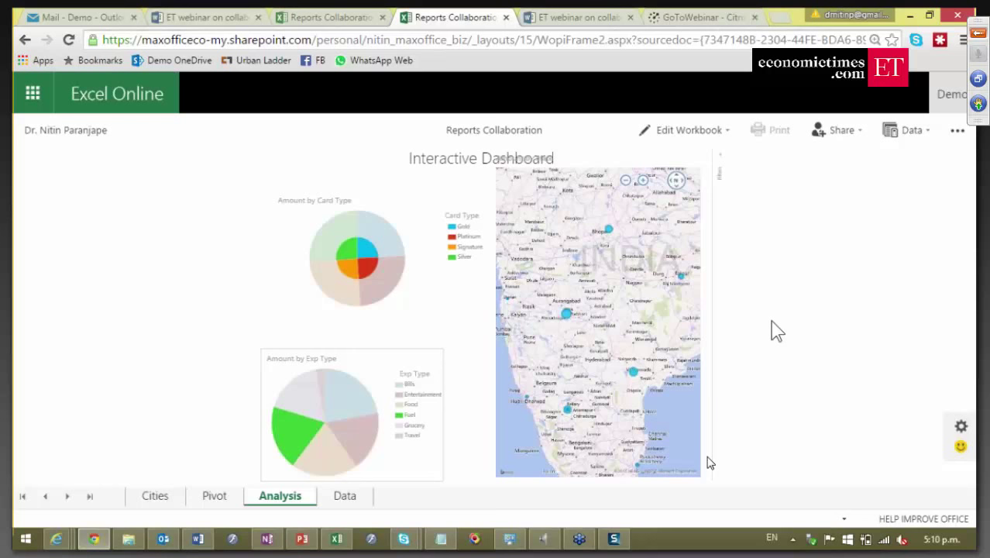
On the Pivot sheet, replace Age with Year in the rows, splitting amounts across 2013–2015.
{"action": "left_click", "coordinate": [216, 496]}
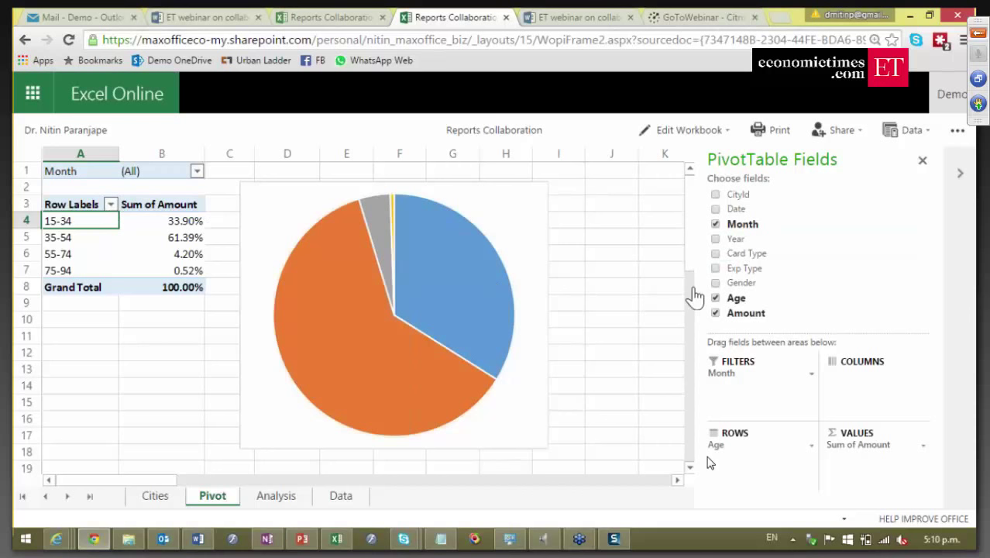
{"action": "left_click", "coordinate": [716, 240]}
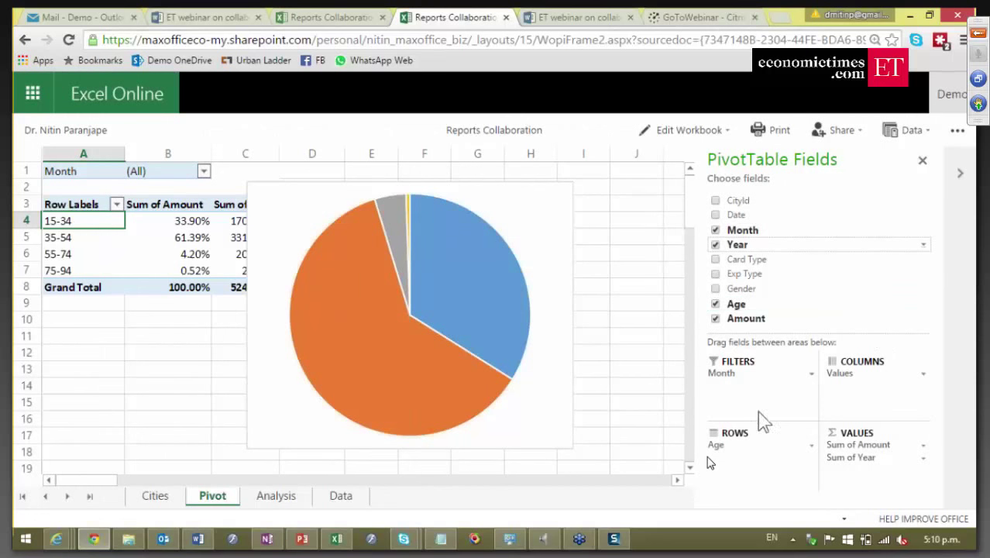
{"action": "left_click_drag", "start_coordinate": [846, 457], "coordinate": [731, 473]}
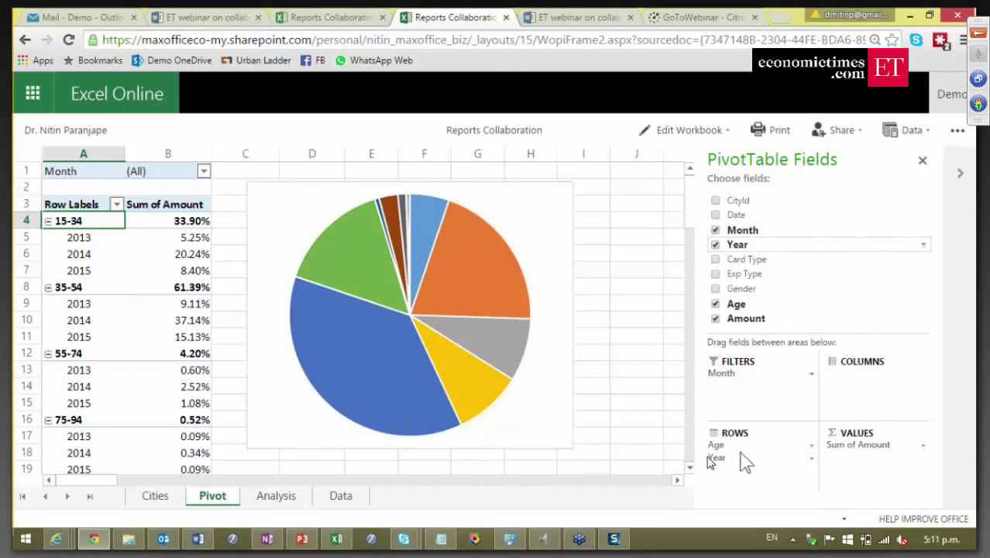
{"action": "left_click_drag", "start_coordinate": [735, 444], "coordinate": [777, 273]}
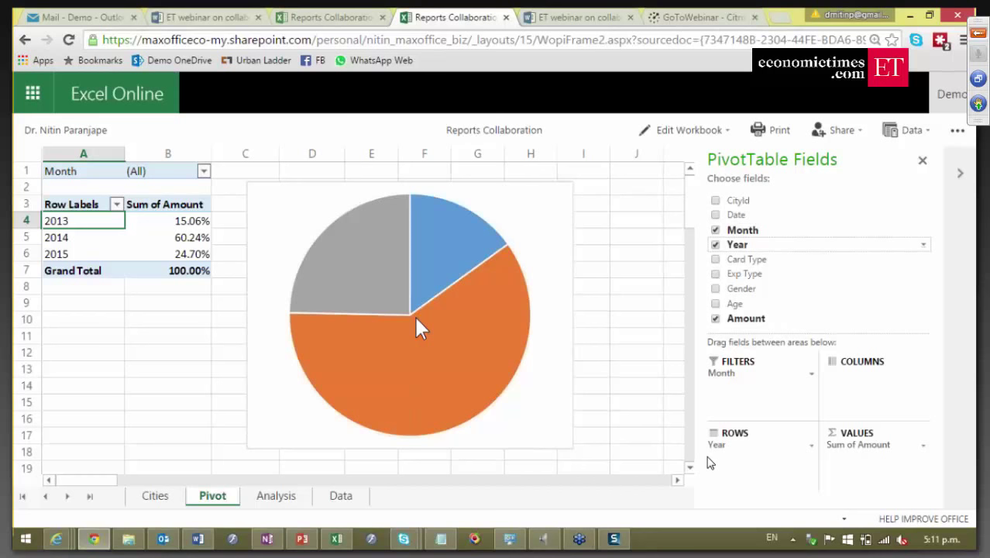
Return to desktop Excel's Pivot sheet from the Share page and select cell B9.
{"action": "left_click", "coordinate": [334, 537]}
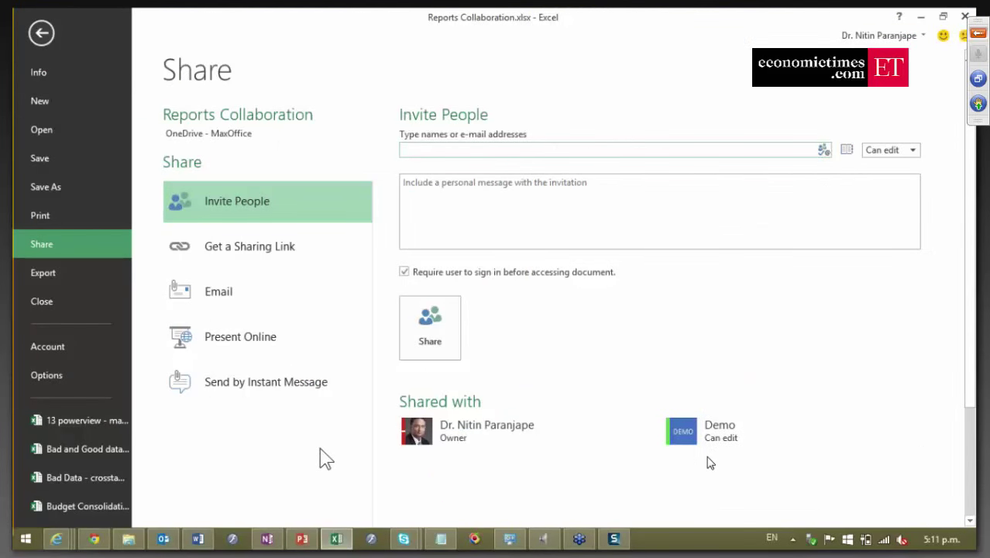
{"action": "key", "text": "Escape"}
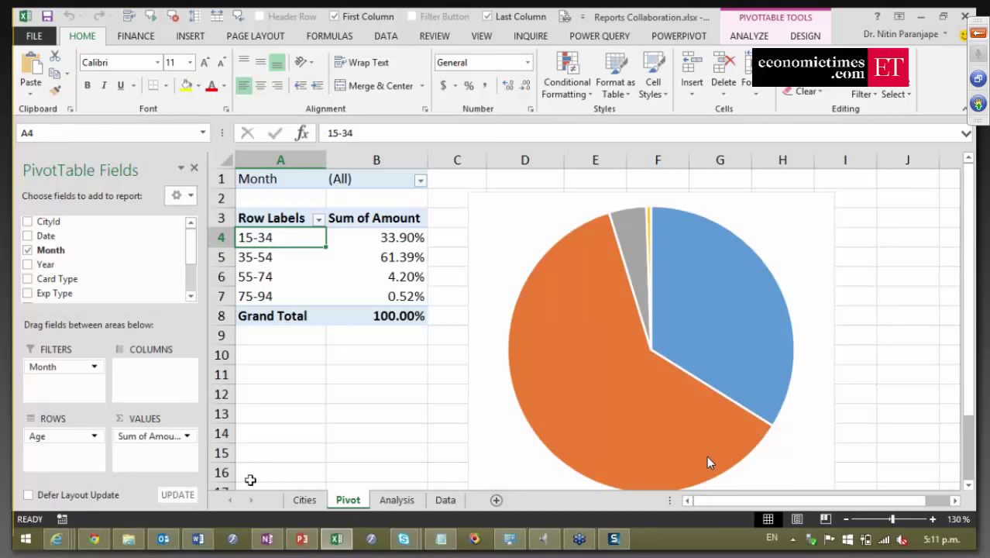
{"action": "mouse_move", "coordinate": [205, 542]}
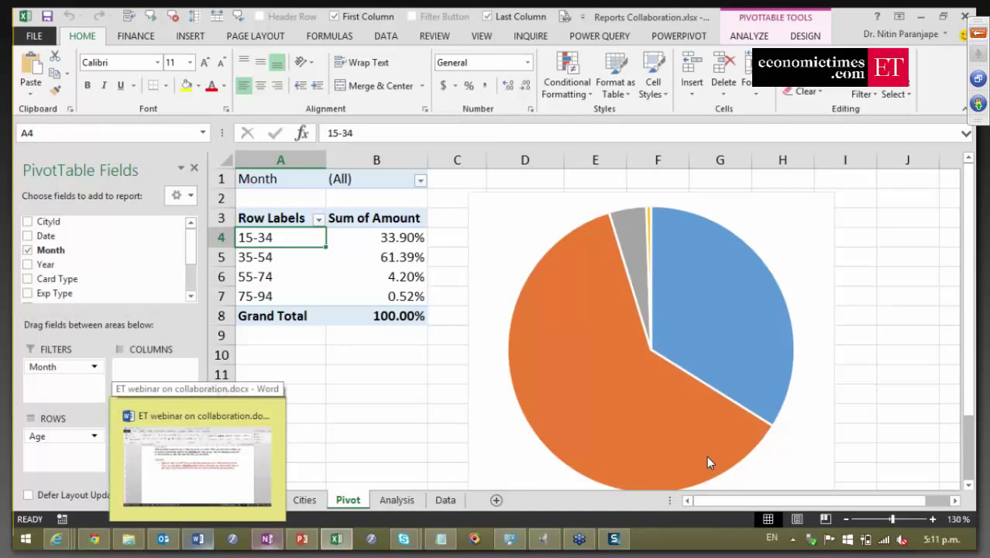
{"action": "mouse_move", "coordinate": [298, 535]}
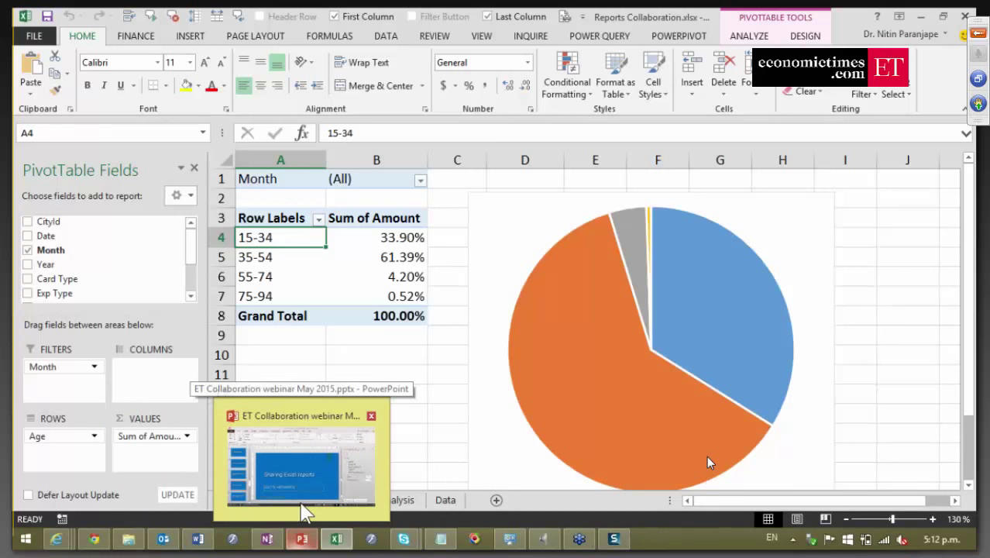
{"action": "left_click", "coordinate": [340, 341]}
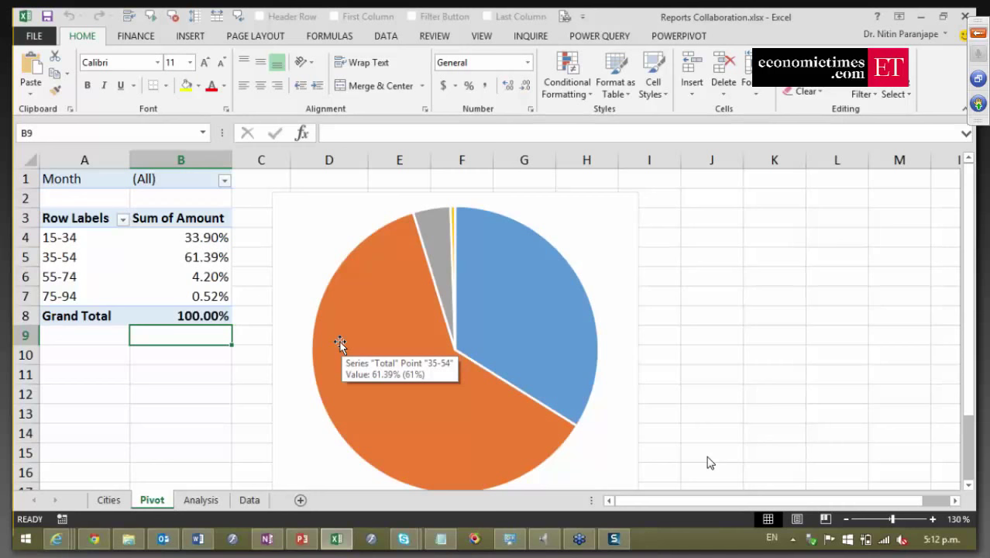
Copy the last records of the Data table, range B26048:J26056.
{"action": "left_click", "coordinate": [255, 500]}
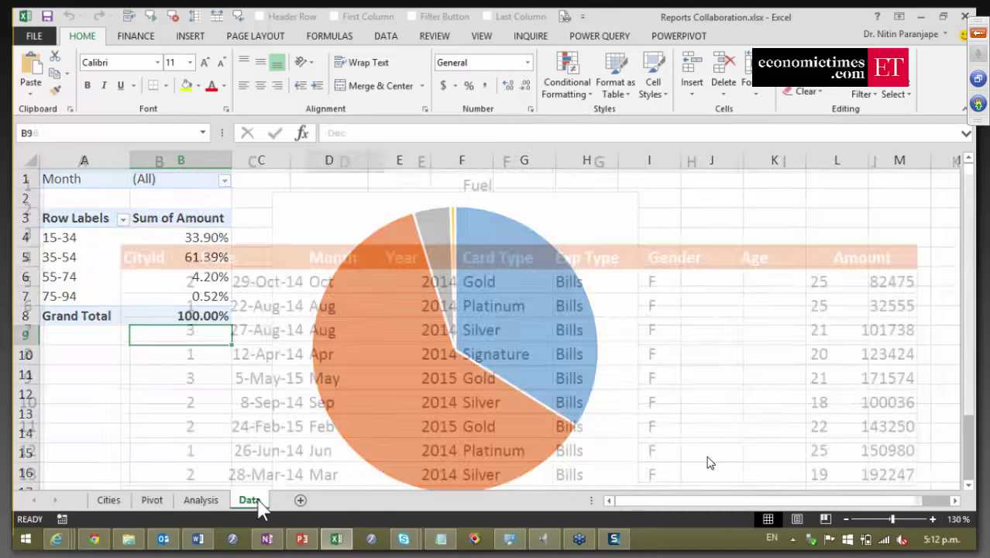
{"action": "left_click", "coordinate": [338, 387]}
{"action": "key", "text": "End"}
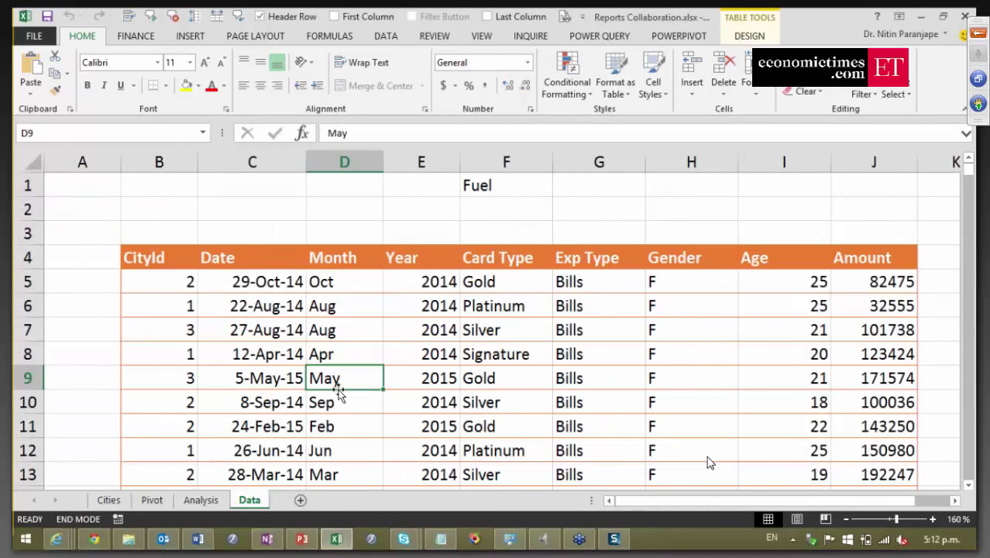
{"action": "key", "text": "Down"}
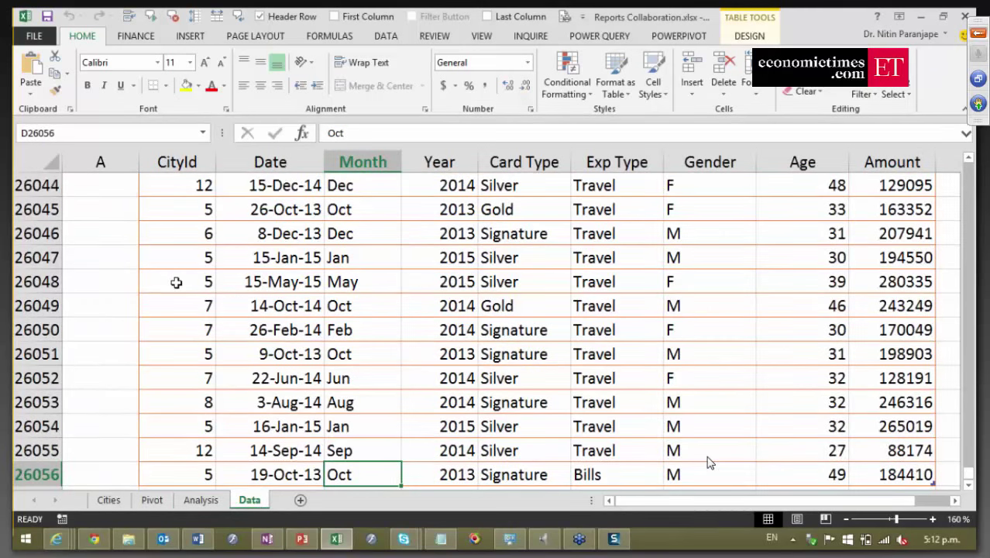
{"action": "left_click", "coordinate": [176, 281]}
{"action": "left_click_drag", "start_coordinate": [224, 371], "coordinate": [922, 463]}
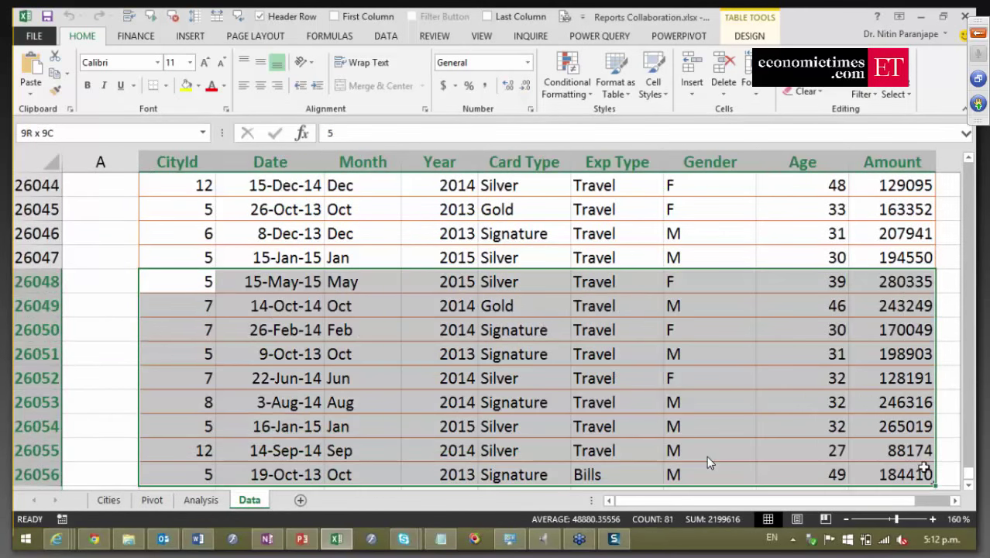
{"action": "key", "text": "ctrl+c"}
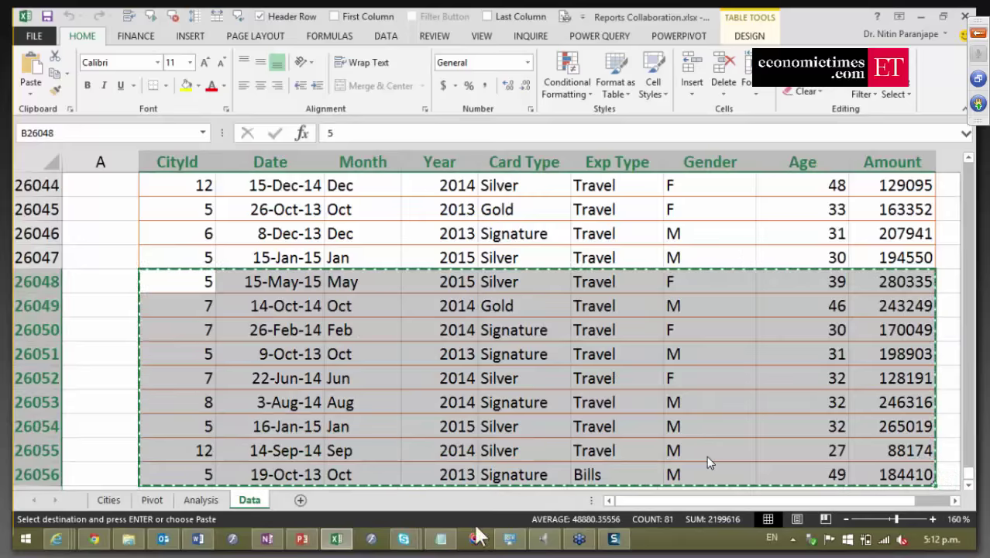
Paste the copied rows into the empty row below the table and save the workbook.
{"action": "scroll", "coordinate": [288, 471], "scroll_direction": "down", "scroll_amount": 1}
{"action": "left_click", "coordinate": [186, 422]}
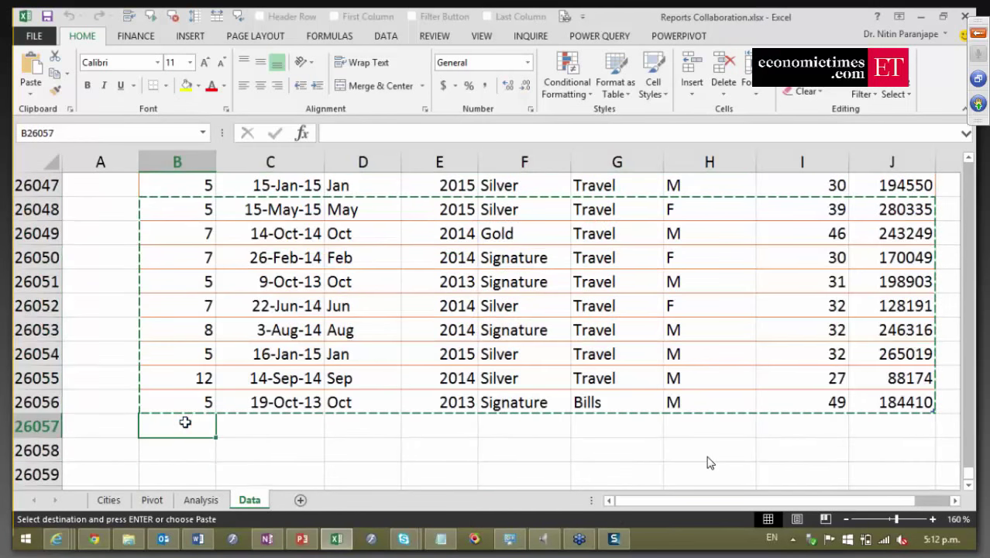
{"action": "key", "text": "ctrl+v"}
{"action": "key", "text": "Escape"}
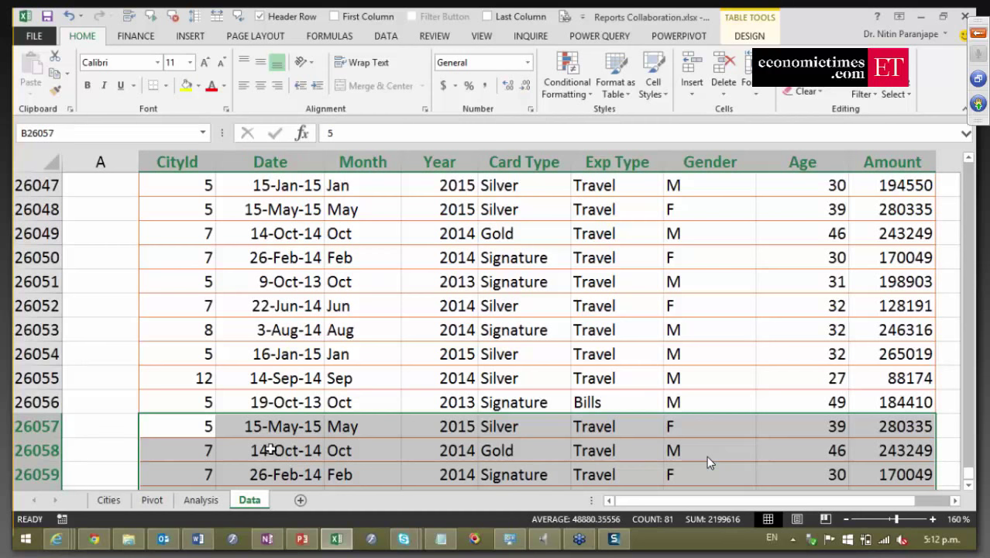
{"action": "key", "text": "ctrl+s"}
{"action": "left_click", "coordinate": [305, 347]}
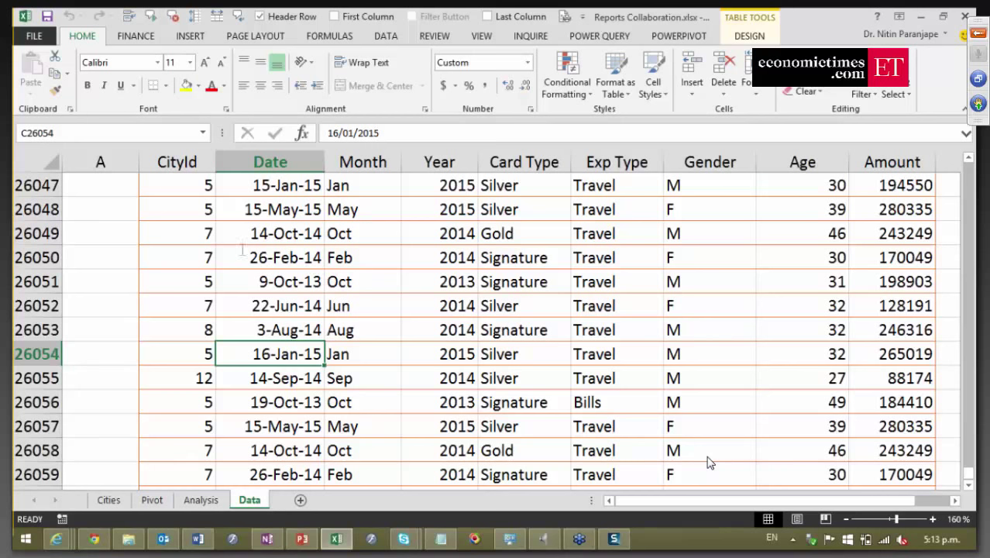
{"action": "left_click", "coordinate": [35, 40]}
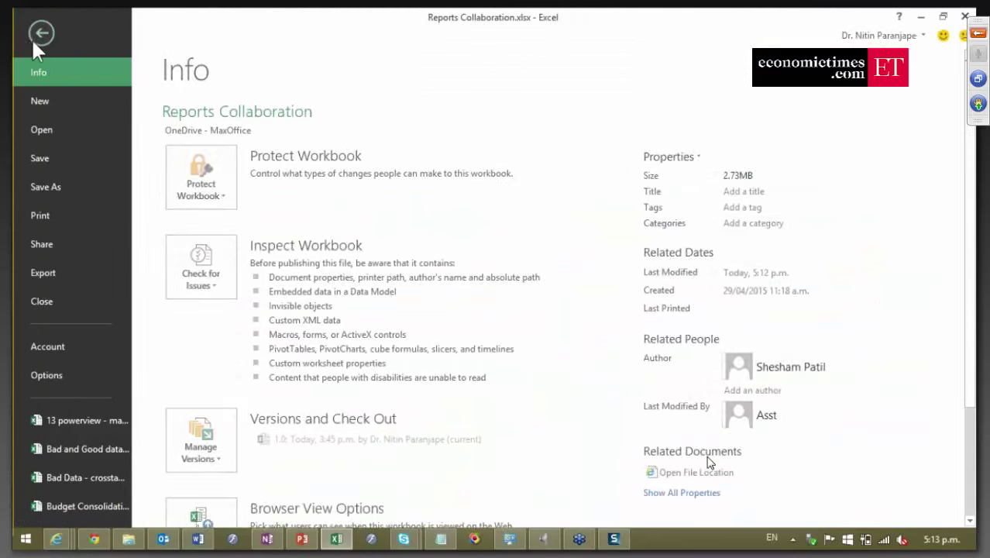
{"action": "scroll", "coordinate": [300, 381], "scroll_direction": "down", "scroll_amount": 3}
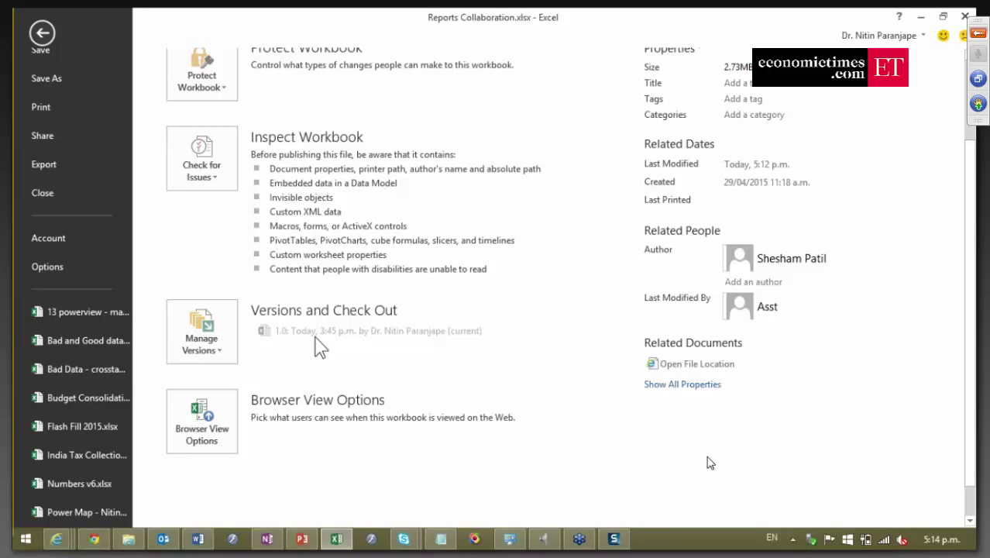
{"action": "key", "text": "Escape"}
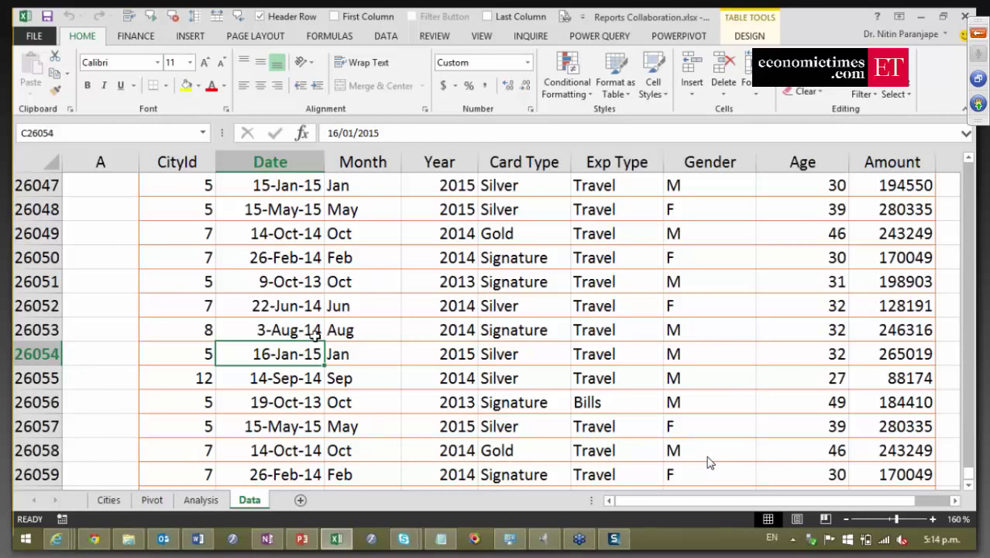
Show the Inquire workbook analysis tools and select cell C26052.
{"action": "left_click", "coordinate": [536, 39]}
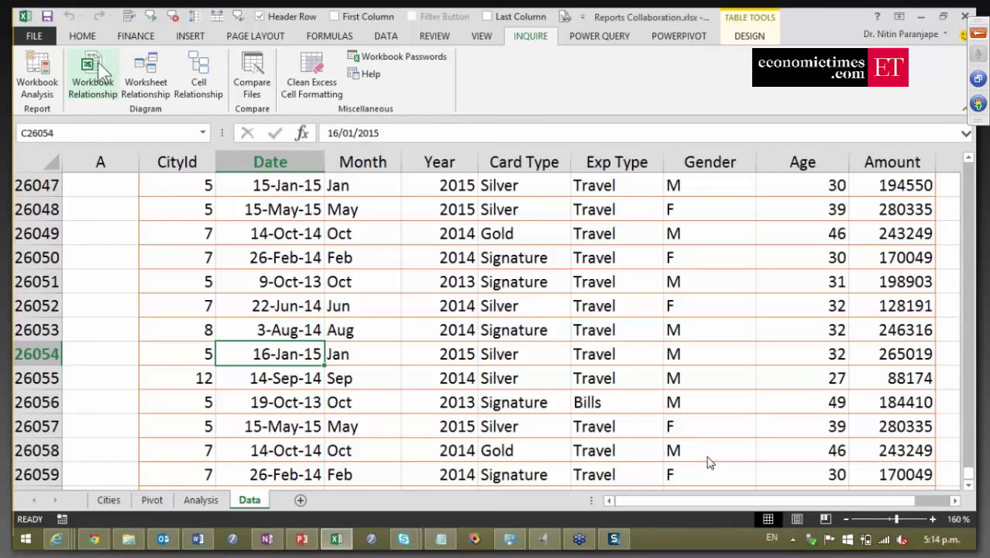
{"action": "left_click", "coordinate": [255, 296]}
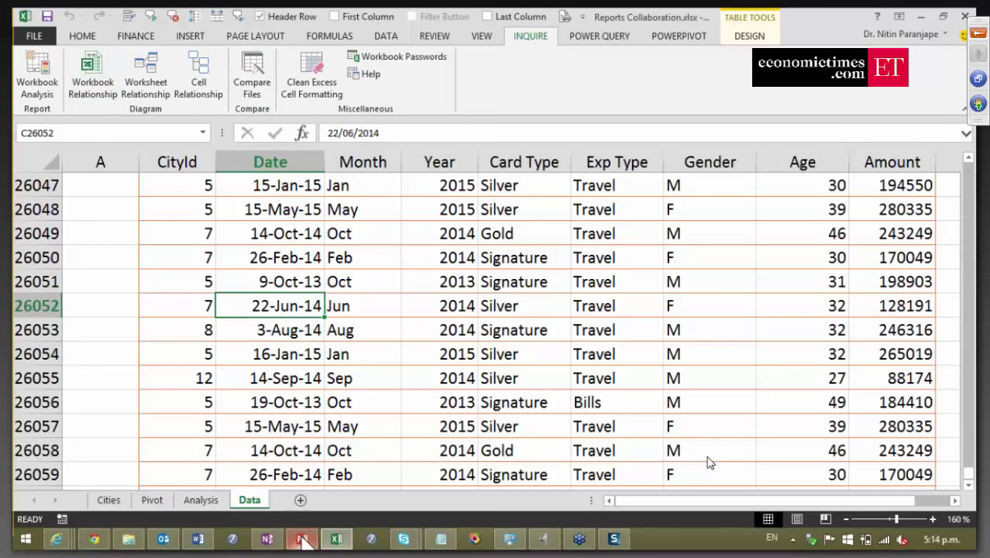
{"action": "mouse_move", "coordinate": [304, 542]}
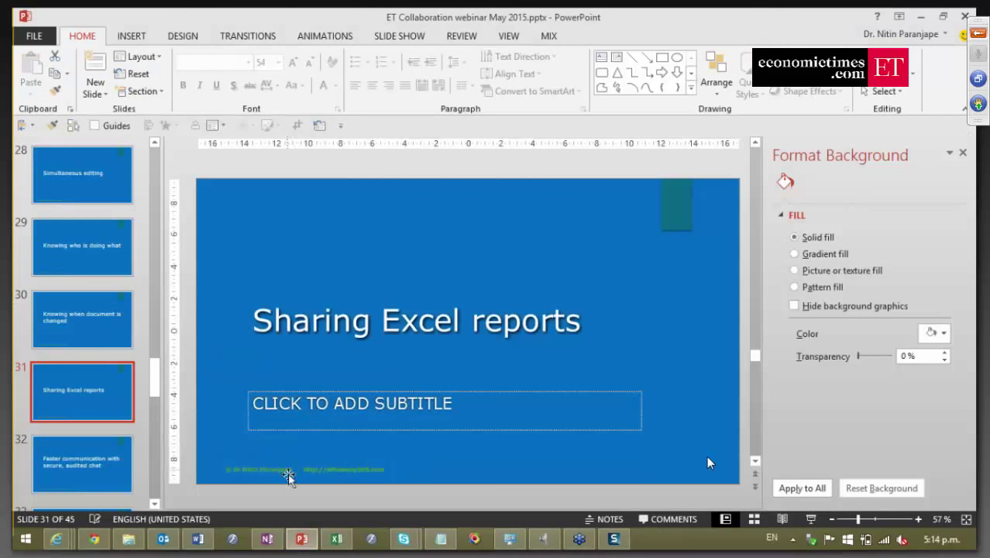
Enter '???' in the subtitle placeholder of slide 31.
{"action": "left_click", "coordinate": [288, 408]}
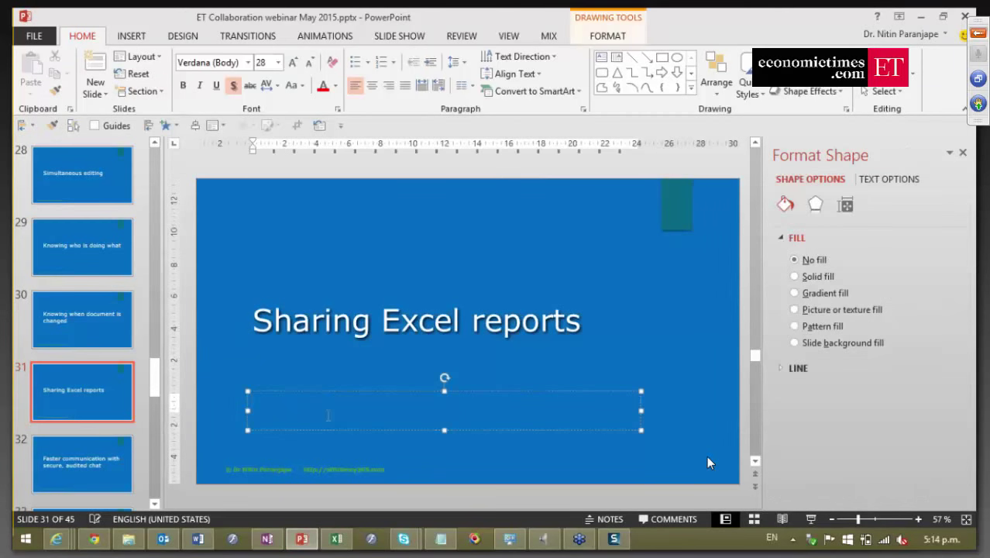
{"action": "type", "text": "???"}
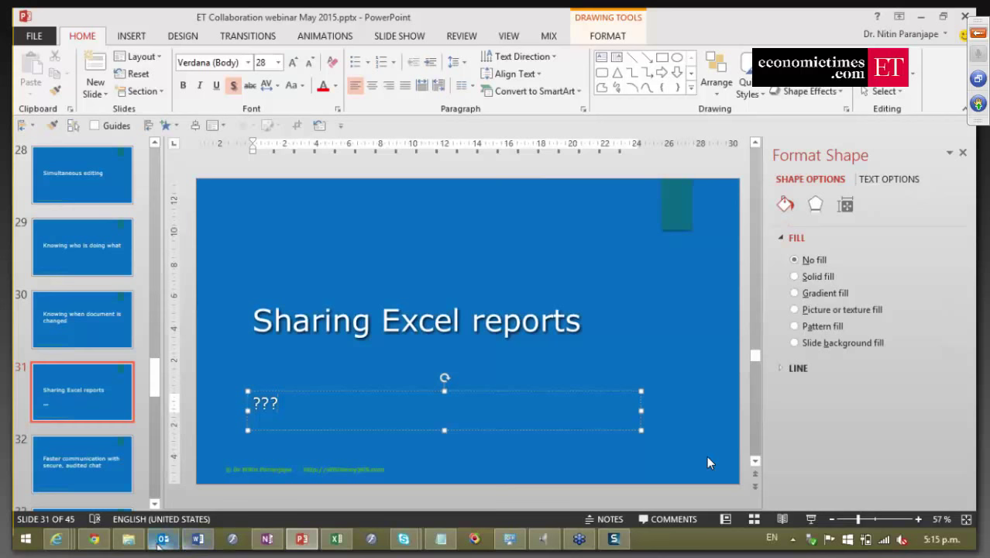
Launch OneDrive for Business from Outlook's app launcher and view details for Document.docx.
{"action": "left_click", "coordinate": [95, 540]}
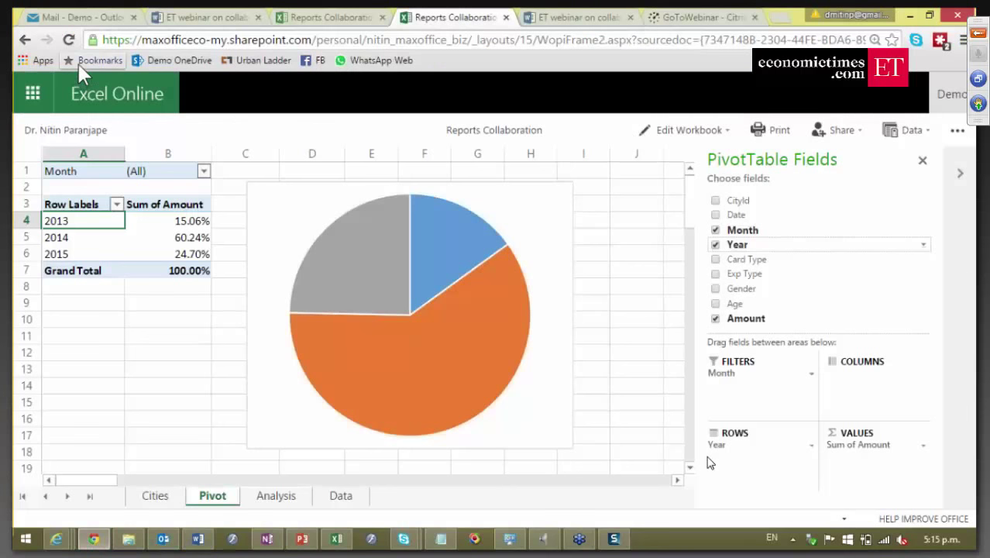
{"action": "left_click", "coordinate": [87, 21]}
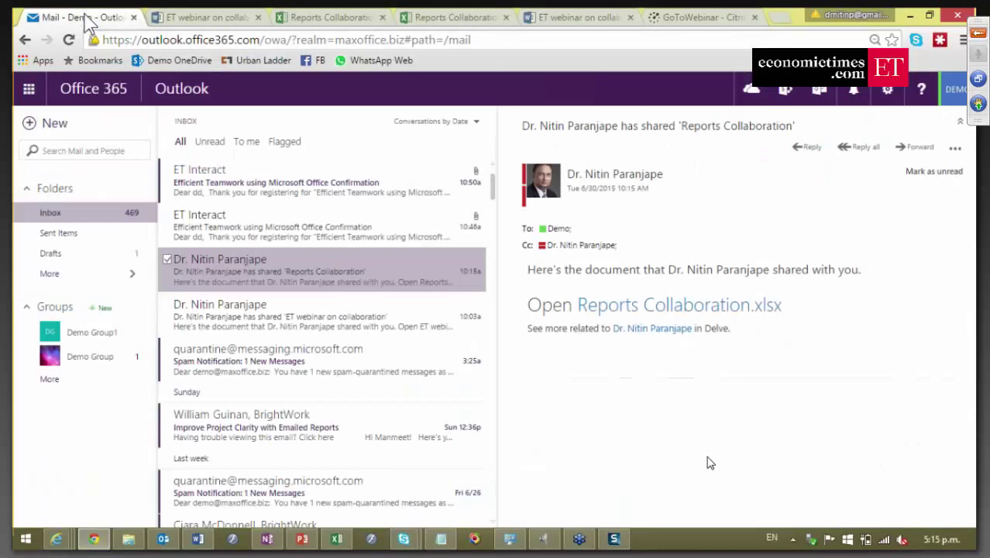
{"action": "left_click", "coordinate": [29, 91]}
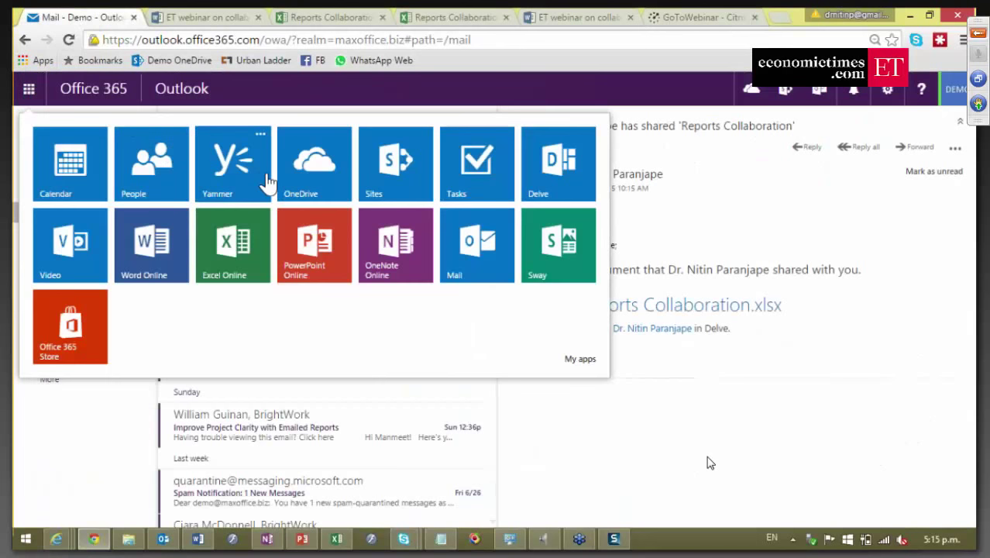
{"action": "left_click", "coordinate": [309, 194]}
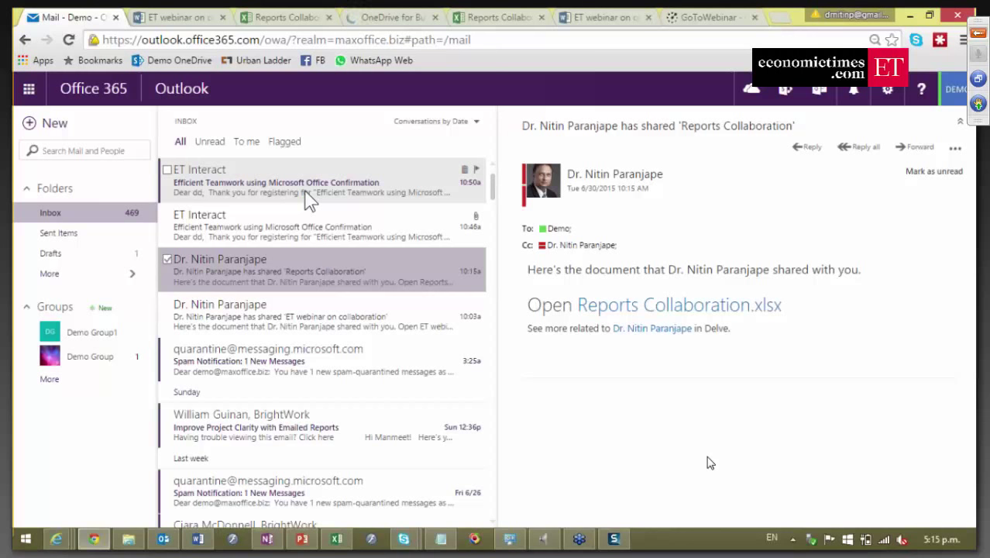
{"action": "left_click", "coordinate": [386, 21]}
{"action": "left_click", "coordinate": [386, 332]}
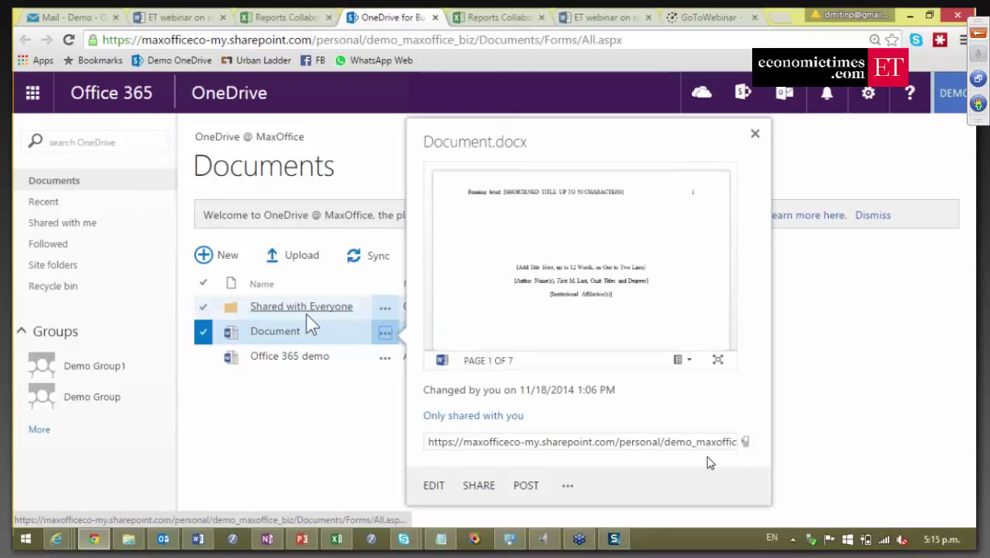
{"action": "left_click", "coordinate": [294, 429]}
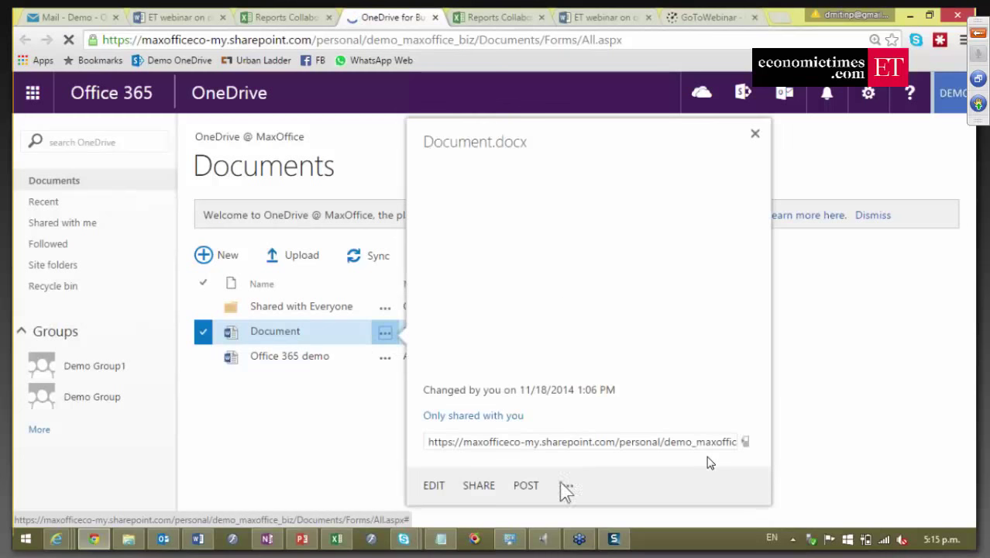
{"action": "left_click", "coordinate": [571, 488]}
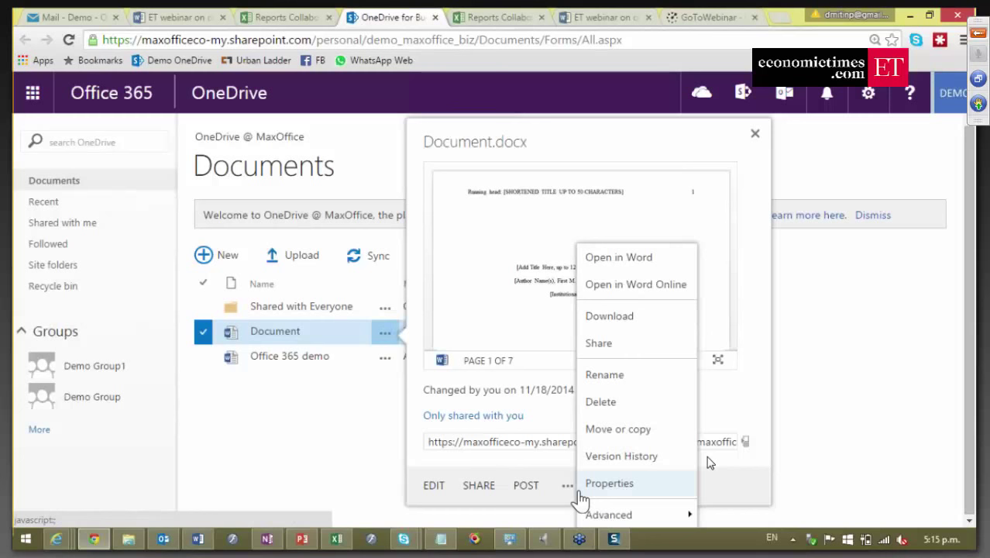
{"action": "left_click", "coordinate": [259, 441]}
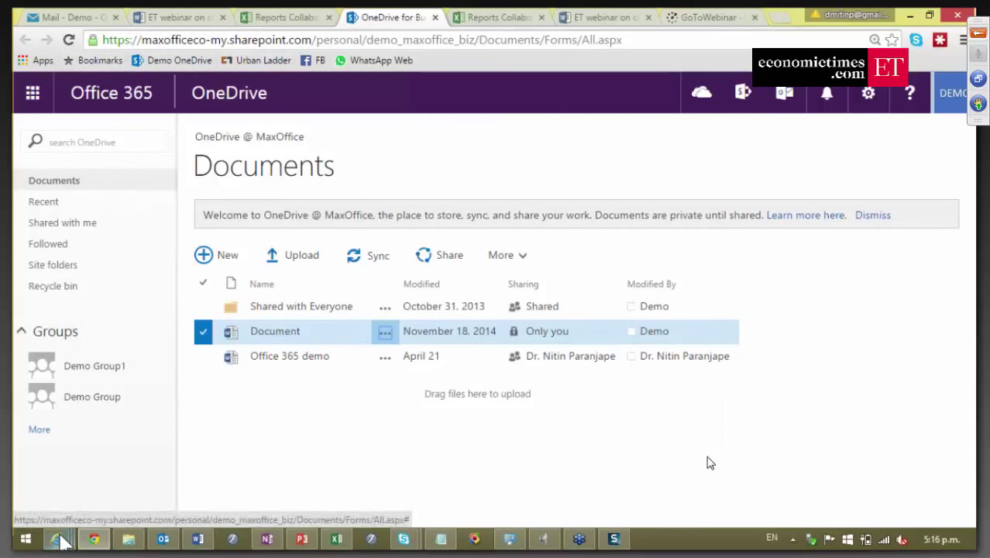
{"action": "mouse_move", "coordinate": [62, 542]}
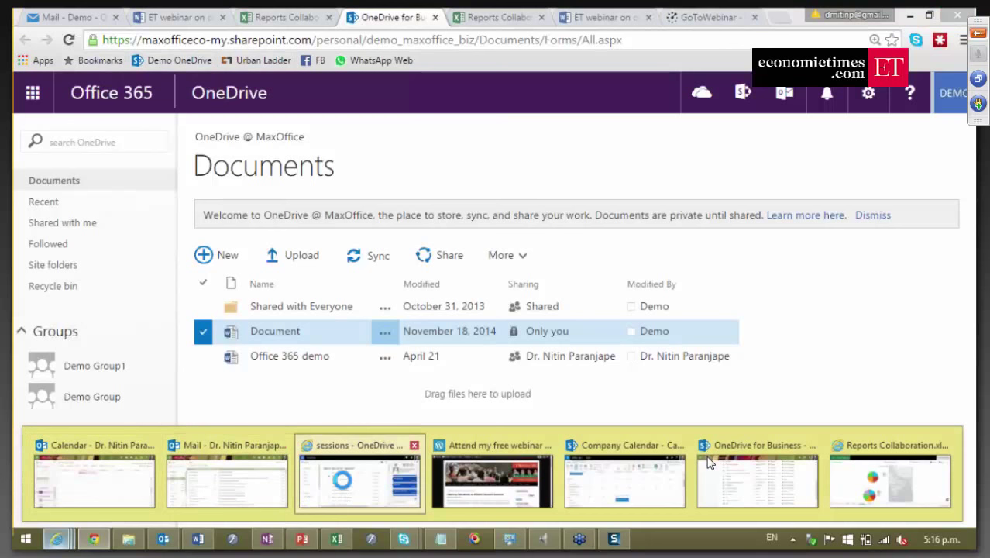
Check sharing details for 'ET webinar on collaboration.docx' in OneDrive, then go to the Company site.
{"action": "left_click", "coordinate": [347, 489]}
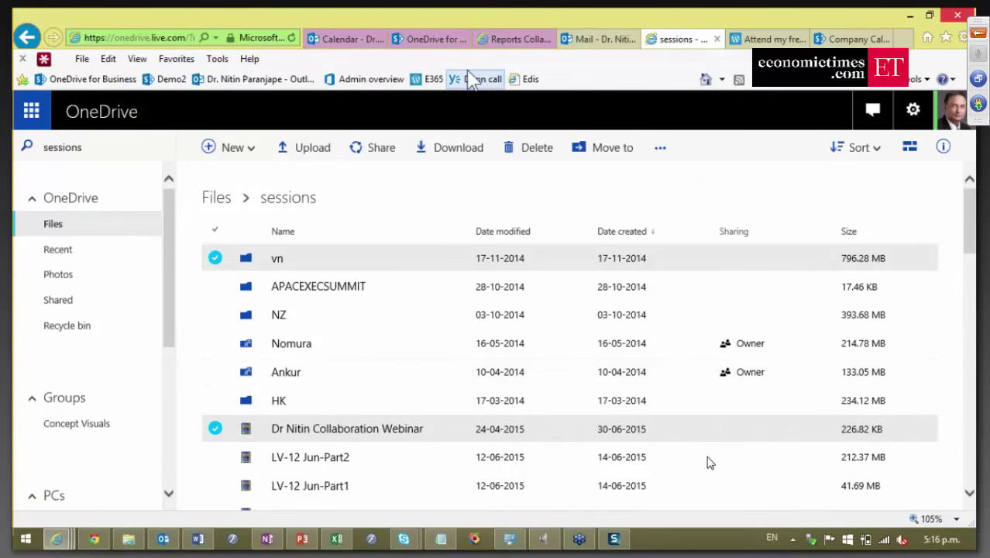
{"action": "left_click", "coordinate": [434, 39]}
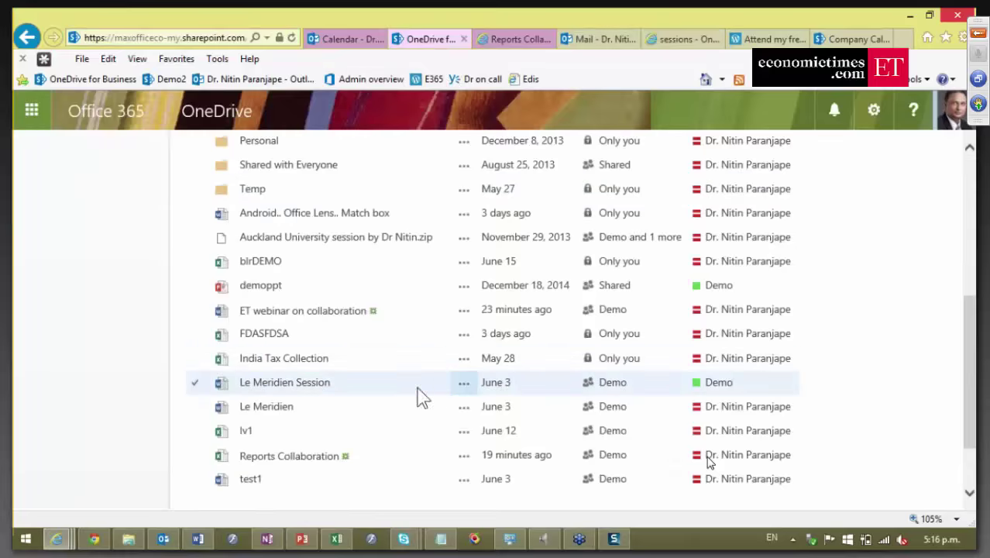
{"action": "left_click", "coordinate": [467, 312]}
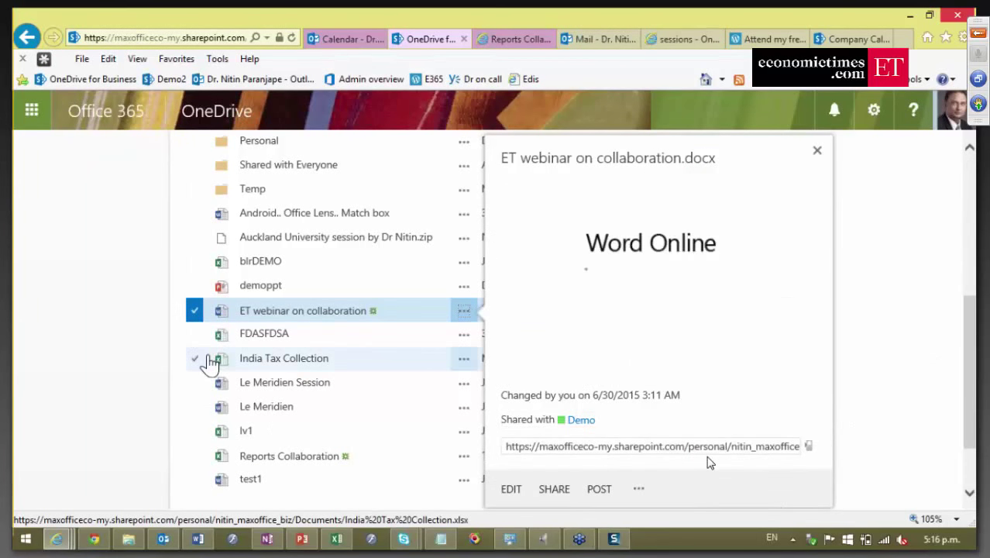
{"action": "scroll", "coordinate": [212, 362], "scroll_direction": "up", "scroll_amount": 5}
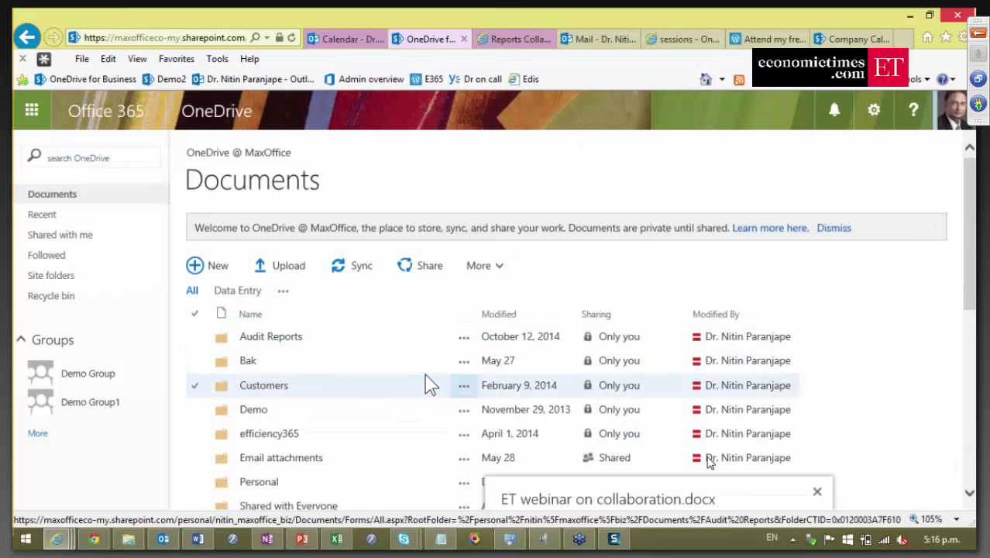
{"action": "scroll", "coordinate": [428, 383], "scroll_direction": "down", "scroll_amount": 5}
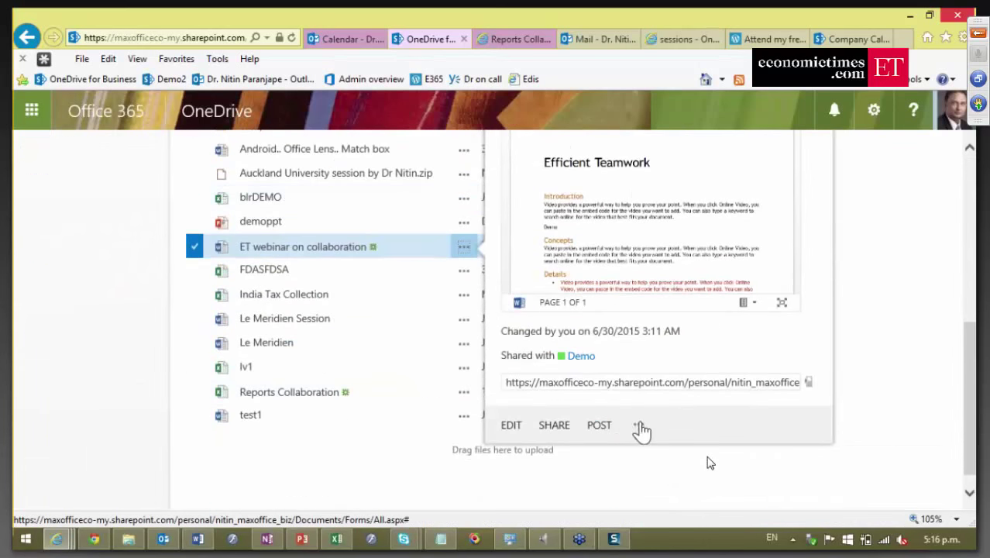
{"action": "left_click", "coordinate": [639, 426]}
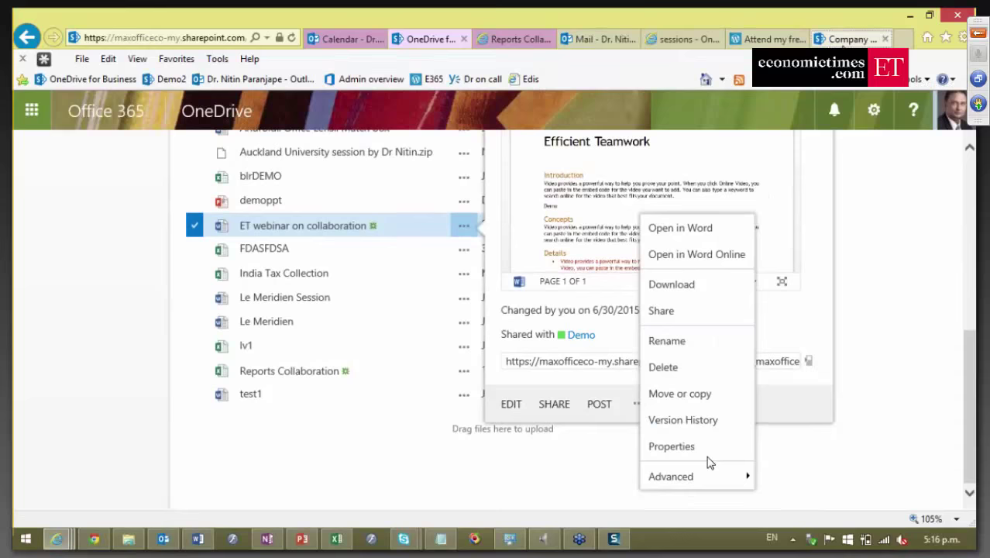
{"action": "left_click", "coordinate": [851, 38]}
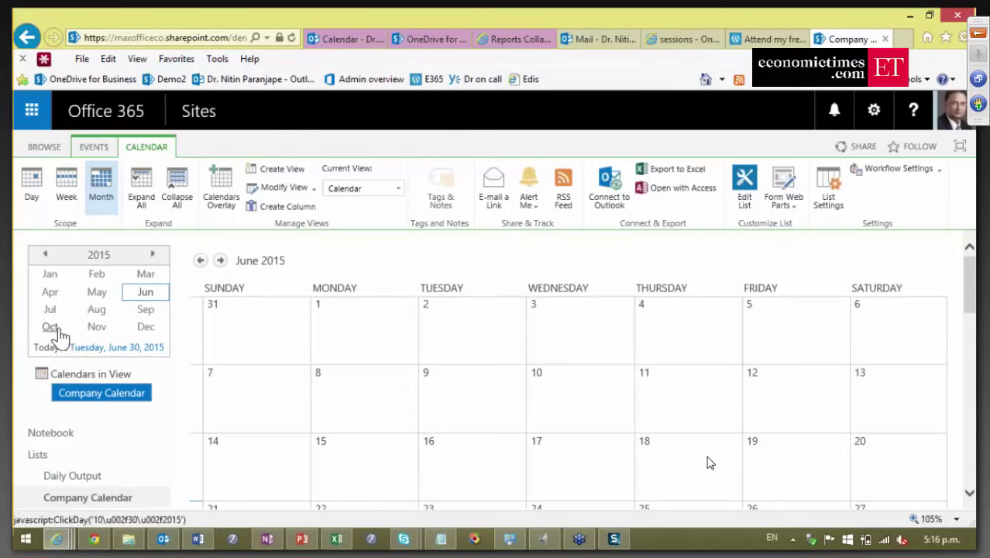
Open the Finance library in a new tab, select Accounts Receivables AR REPORT, and show FILES commands.
{"action": "scroll", "coordinate": [61, 335], "scroll_direction": "down", "scroll_amount": 4}
{"action": "middle_click", "coordinate": [62, 314]}
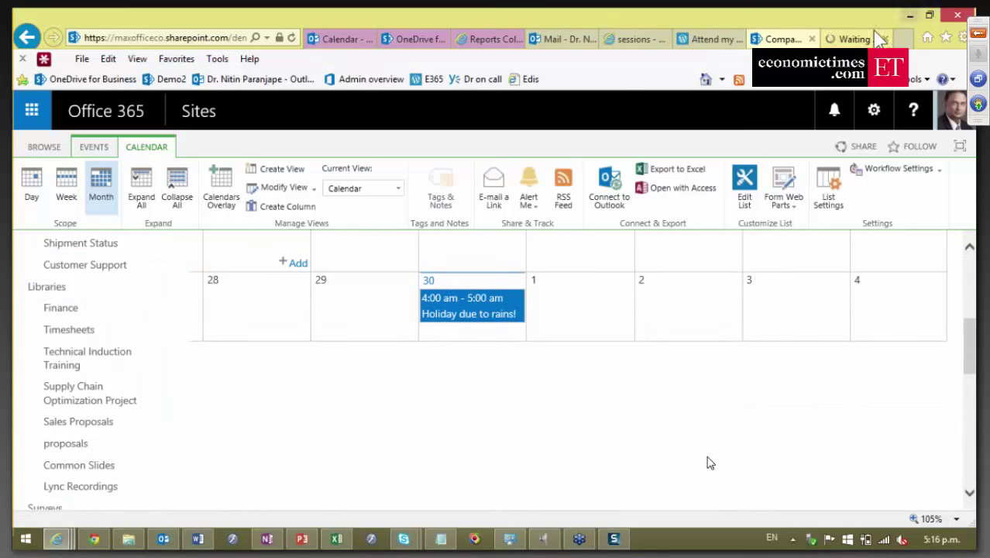
{"action": "key", "text": "ctrl+Tab"}
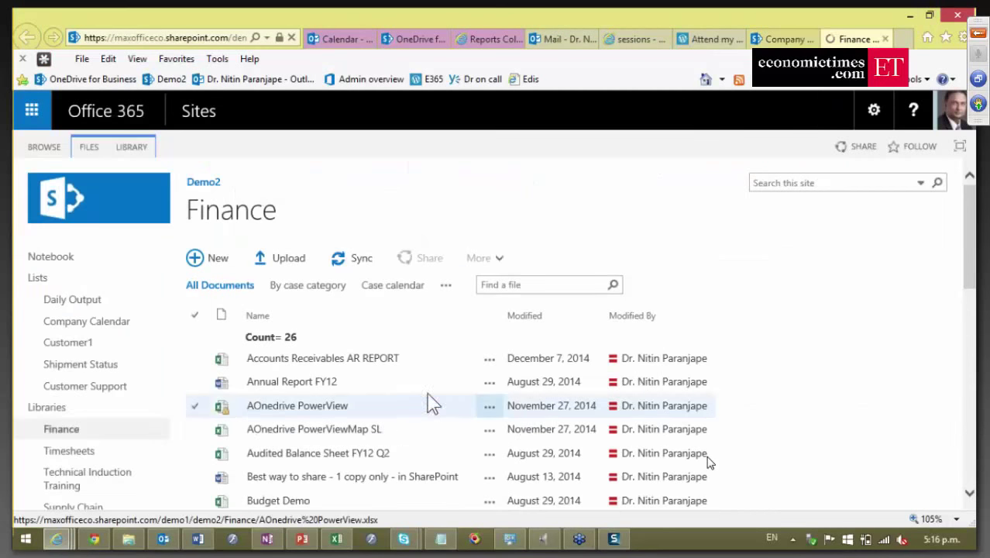
{"action": "left_click", "coordinate": [195, 364]}
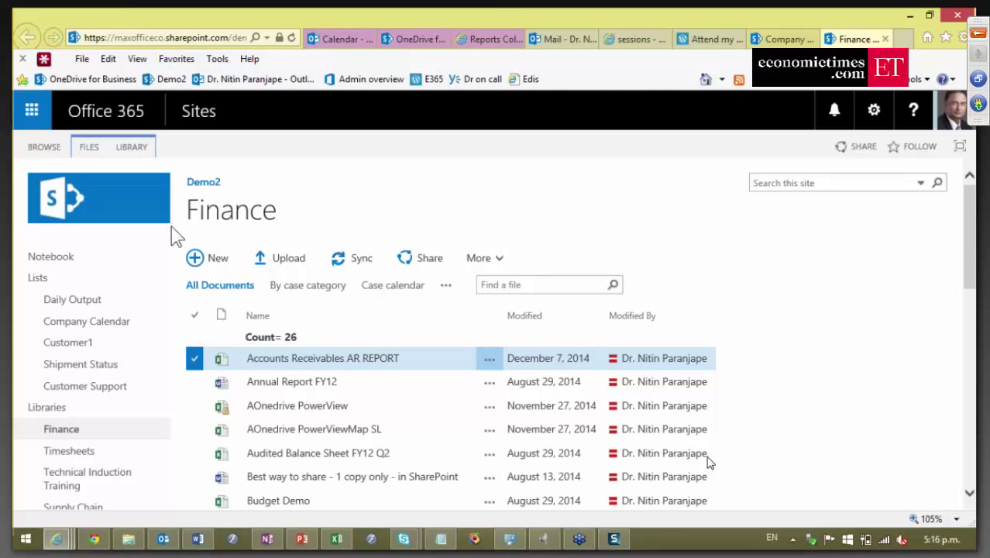
{"action": "left_click", "coordinate": [92, 149]}
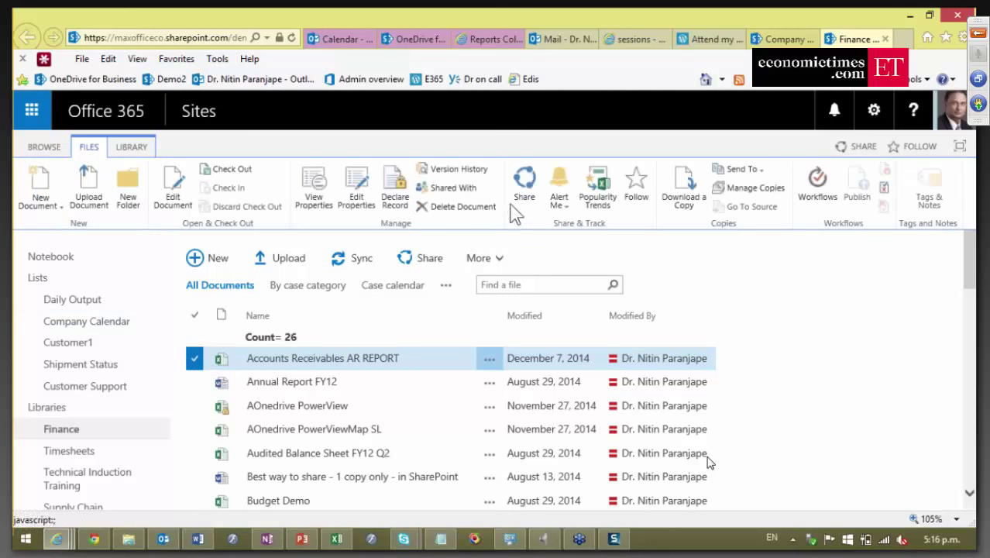
{"action": "left_click", "coordinate": [558, 200]}
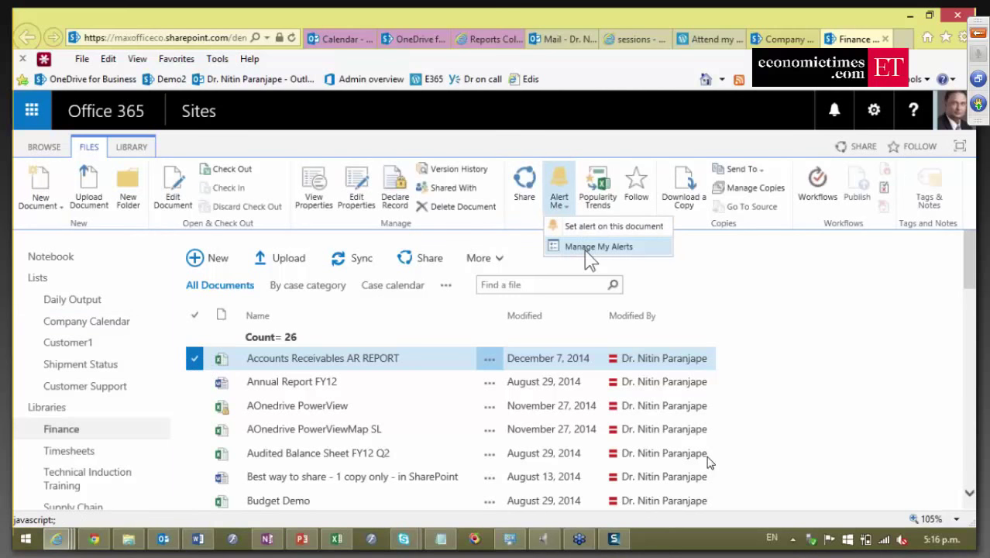
{"action": "left_click", "coordinate": [580, 228]}
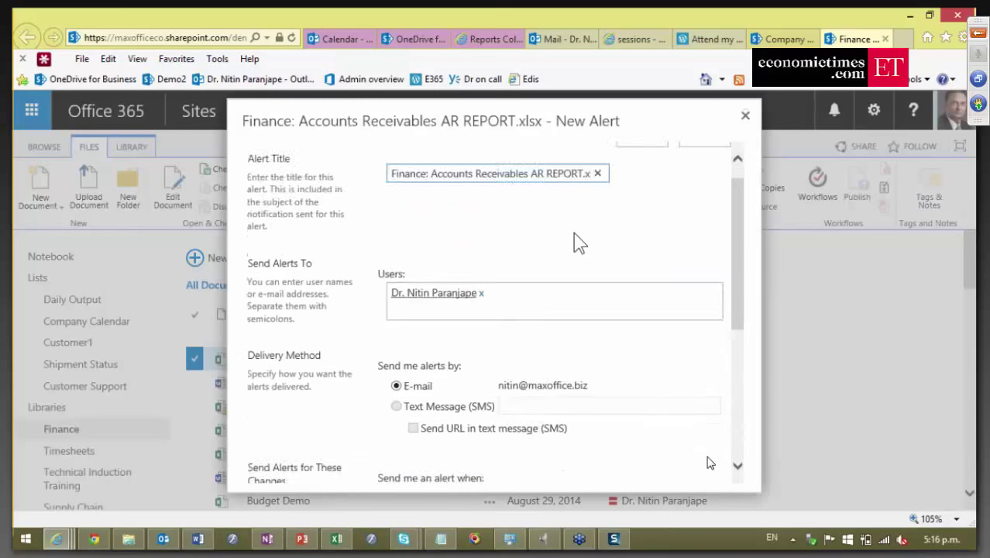
{"action": "scroll", "coordinate": [578, 244], "scroll_direction": "down", "scroll_amount": 5}
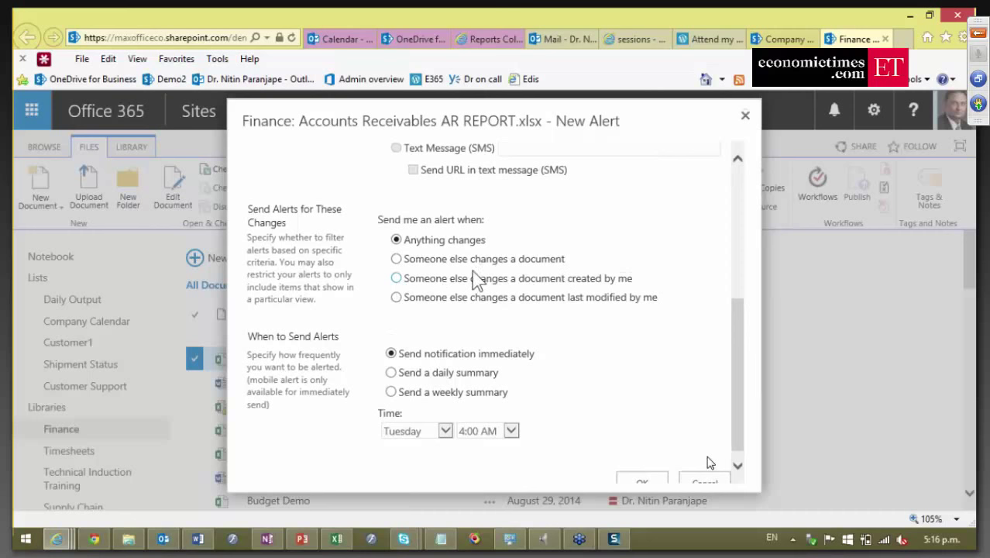
{"action": "left_click", "coordinate": [396, 260]}
{"action": "left_click", "coordinate": [744, 116]}
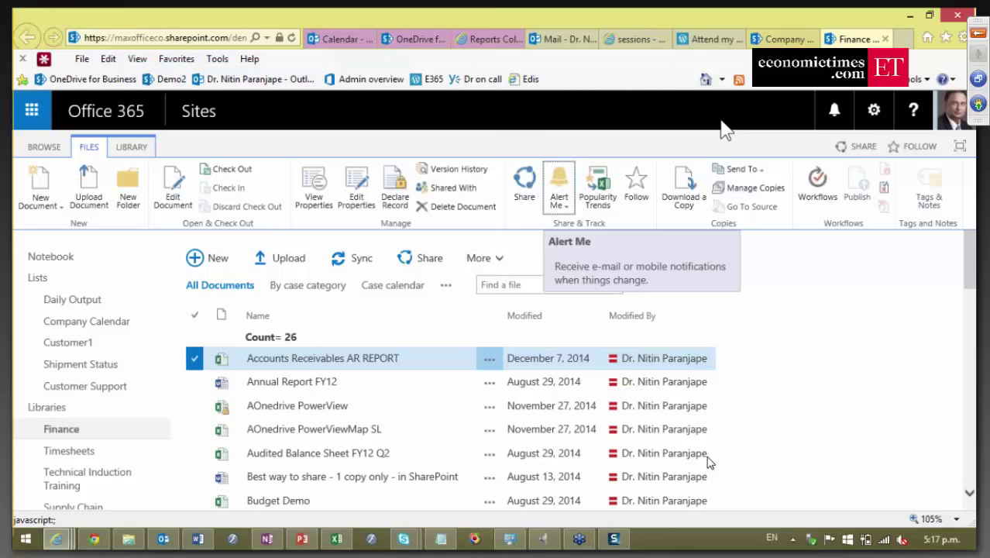
Back in PowerPoint, deselect slide 31's text box and go to slide 32 on secure chat.
{"action": "left_click", "coordinate": [303, 540]}
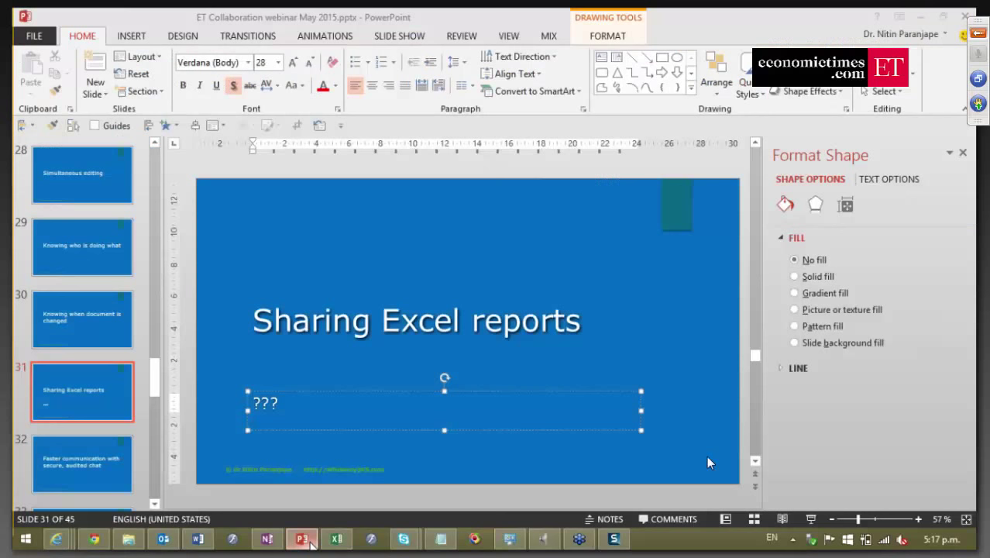
{"action": "left_click", "coordinate": [136, 388]}
{"action": "scroll", "coordinate": [136, 388], "scroll_direction": "down", "scroll_amount": 1}
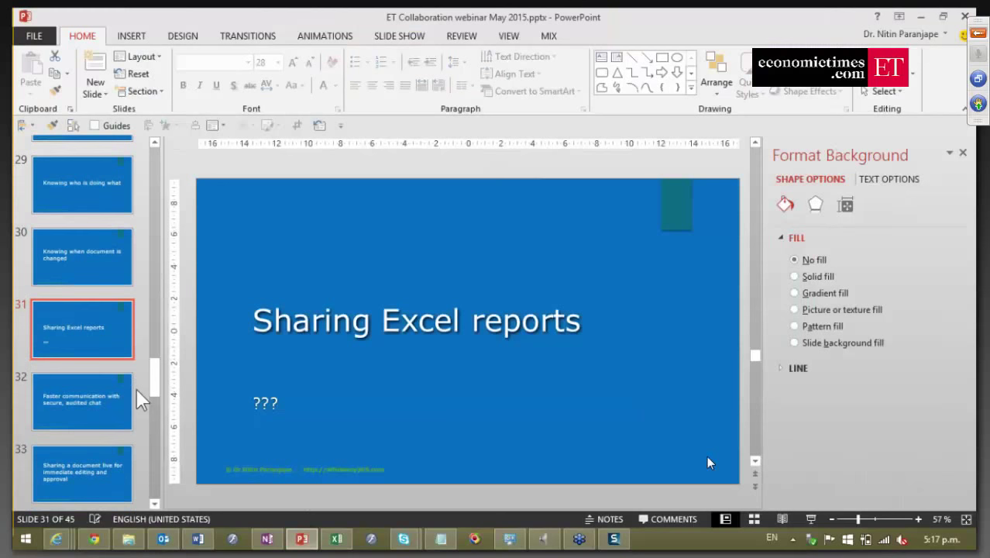
{"action": "scroll", "coordinate": [136, 387], "scroll_direction": "down", "scroll_amount": 2}
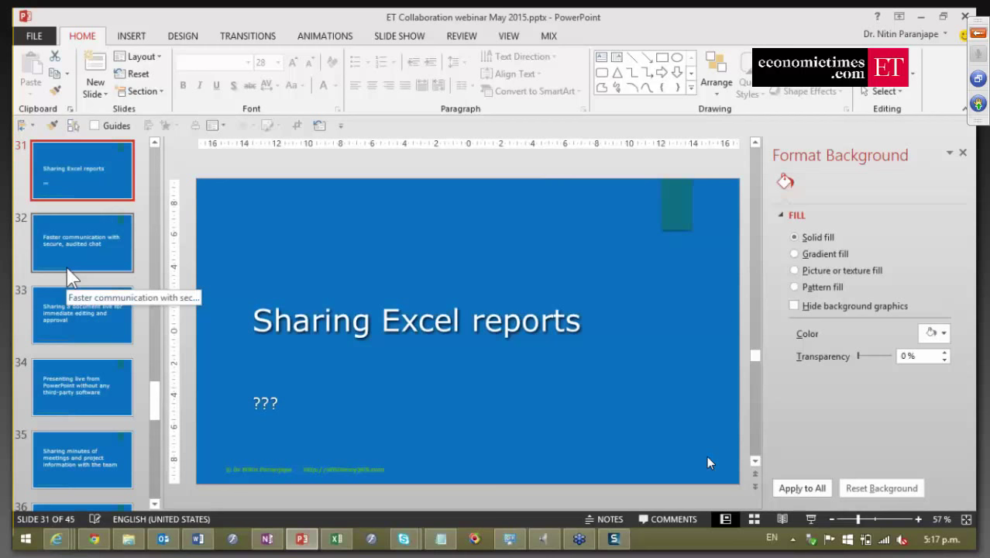
{"action": "left_click", "coordinate": [72, 276]}
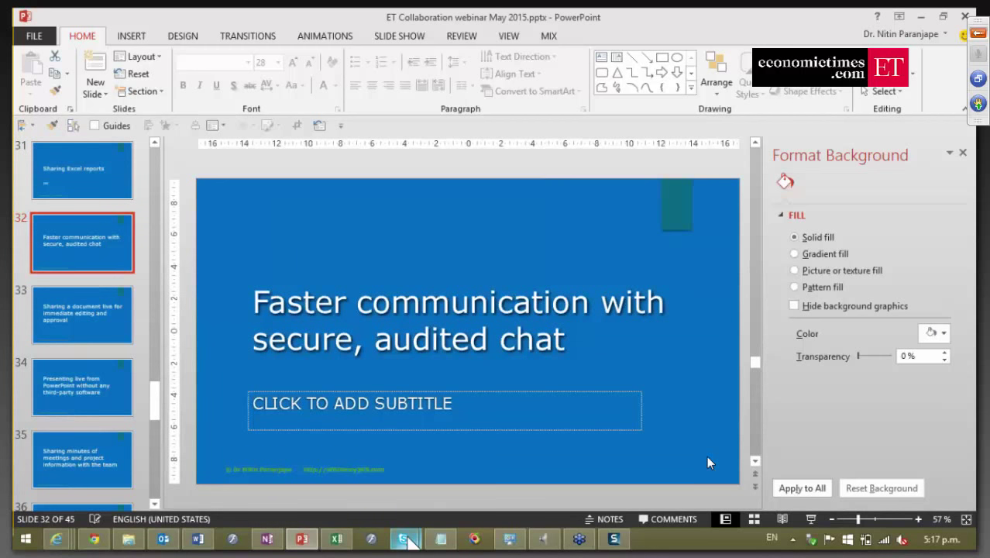
{"action": "mouse_move", "coordinate": [406, 539]}
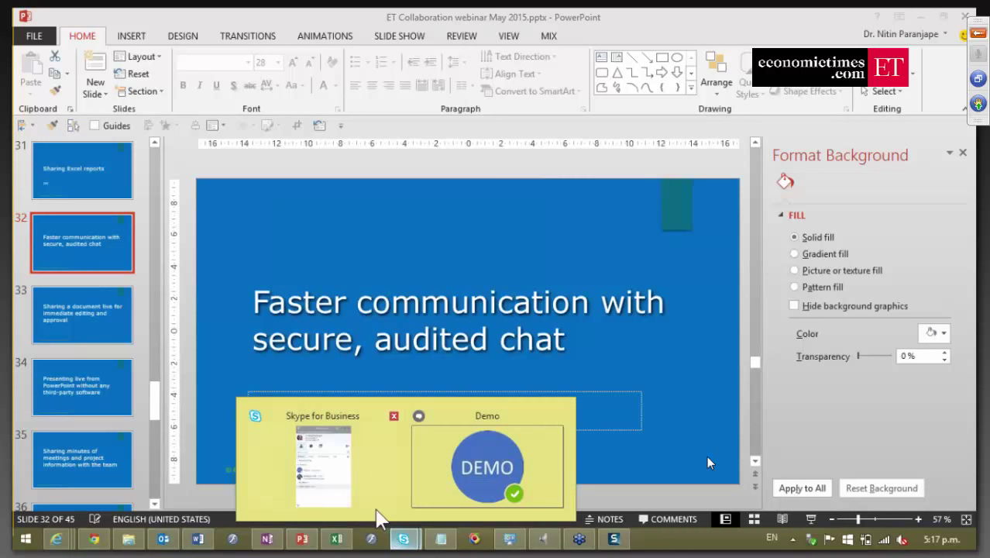
Select the Demo contact in Skype for Business, then return to Excel's Data sheet at cell C26051.
{"action": "left_click", "coordinate": [349, 484]}
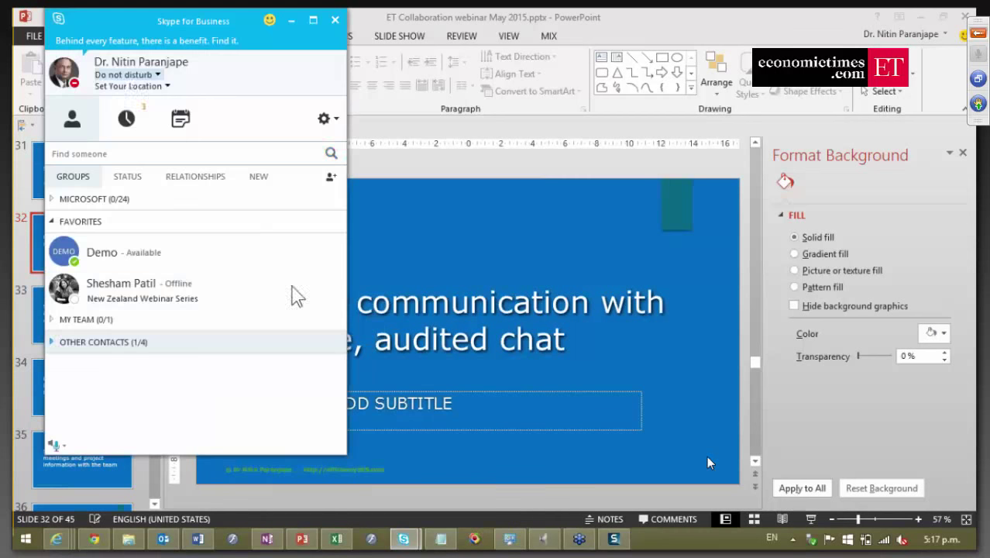
{"action": "left_click", "coordinate": [199, 260]}
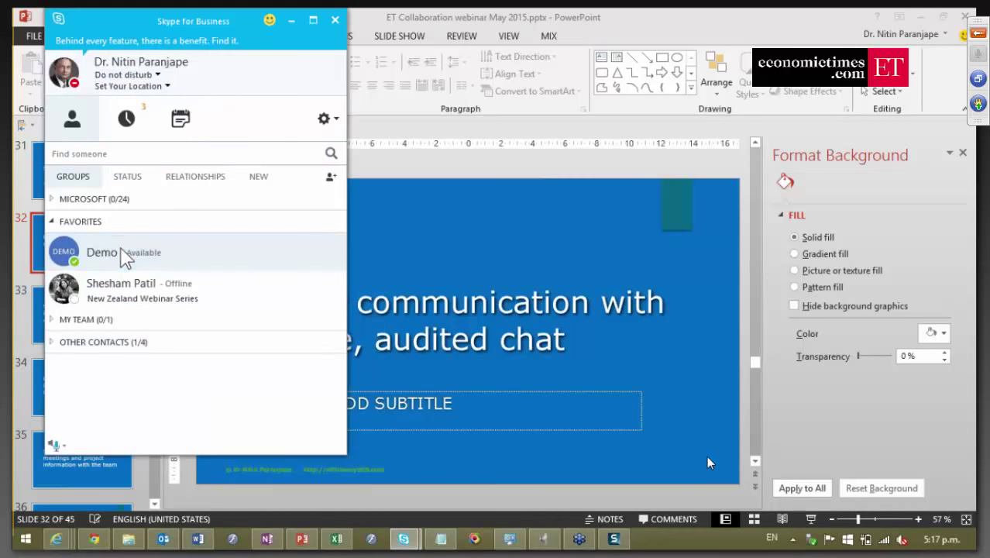
{"action": "left_click", "coordinate": [333, 538]}
{"action": "left_click", "coordinate": [240, 305]}
{"action": "left_click", "coordinate": [246, 282]}
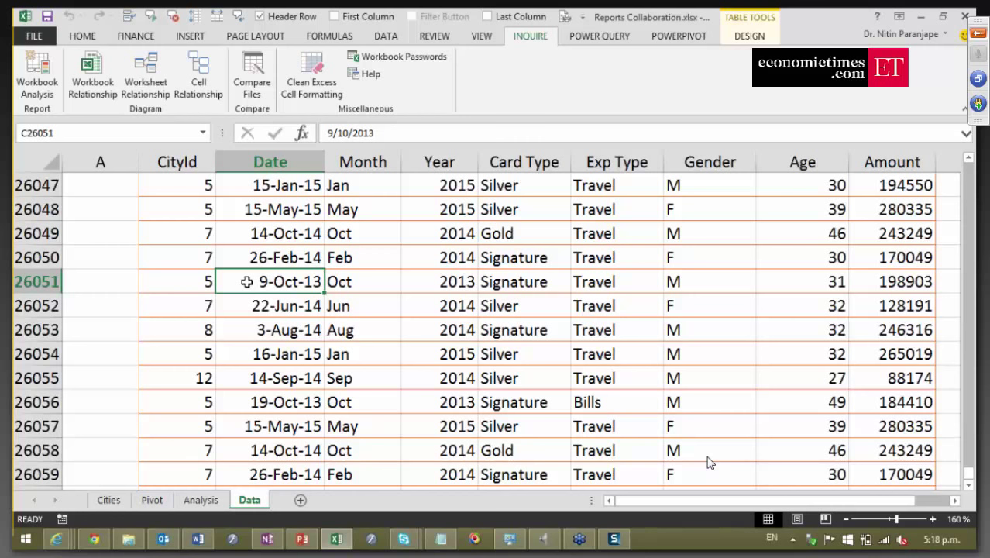
Select amount 198903 in row 26051 and start a Skype conversation with the Demo contact.
{"action": "left_click", "coordinate": [918, 278]}
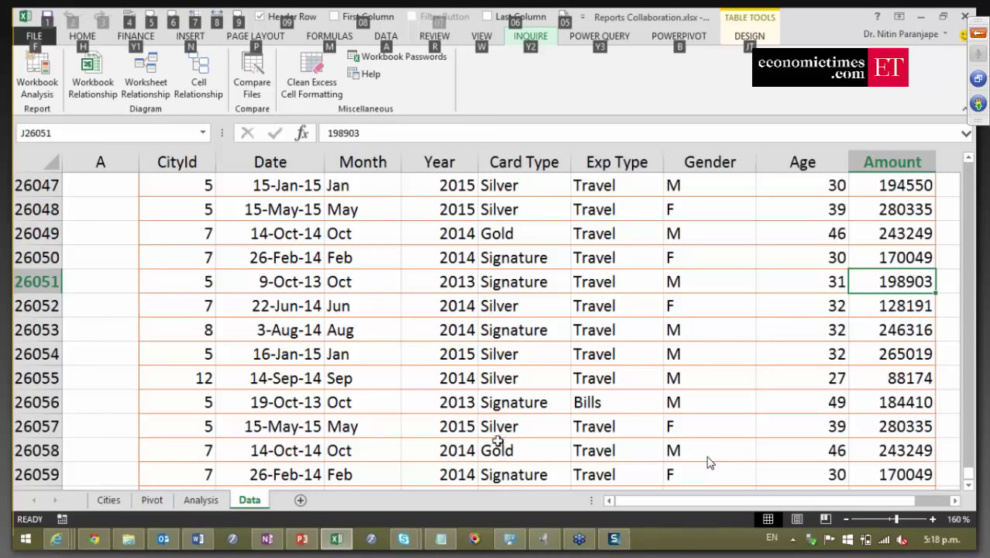
{"action": "left_click", "coordinate": [409, 540]}
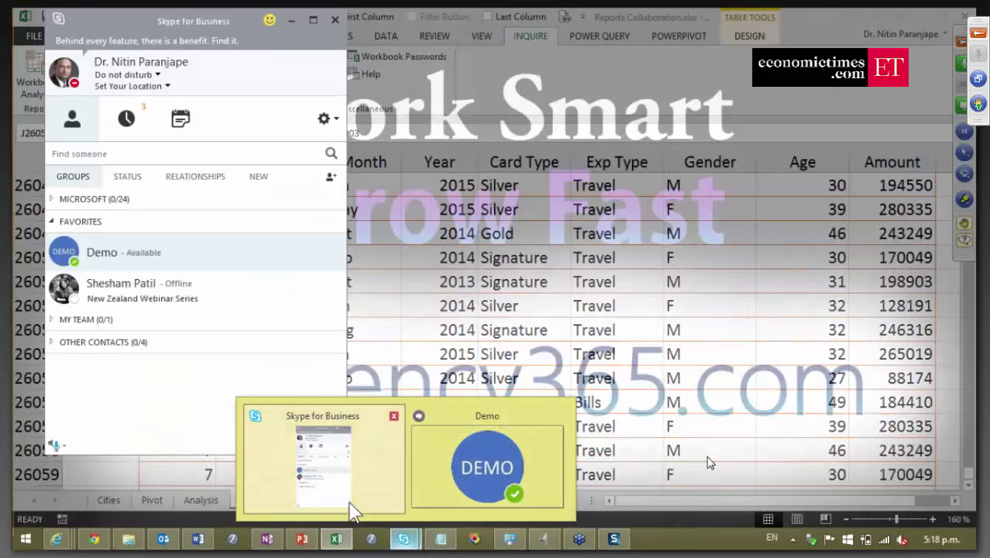
{"action": "left_click", "coordinate": [348, 507]}
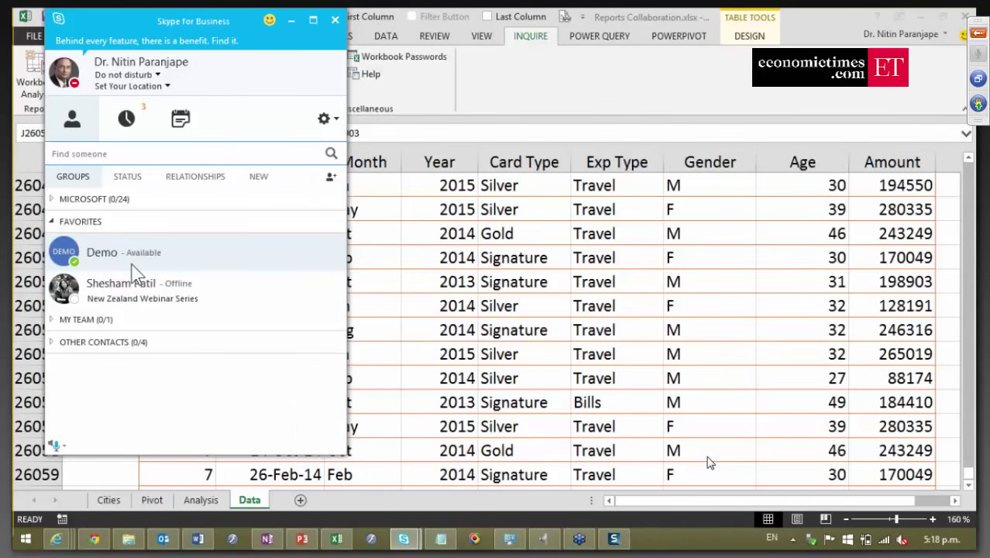
{"action": "double_click", "coordinate": [132, 269]}
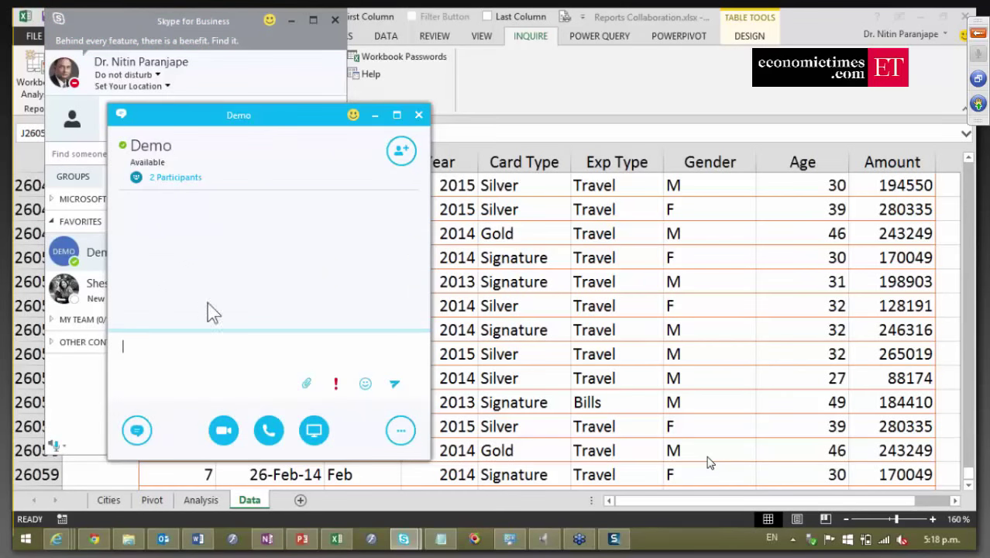
Pick the Reports Collaboration Excel window to present, cancel instead, and return to Excel.
{"action": "left_click", "coordinate": [314, 432]}
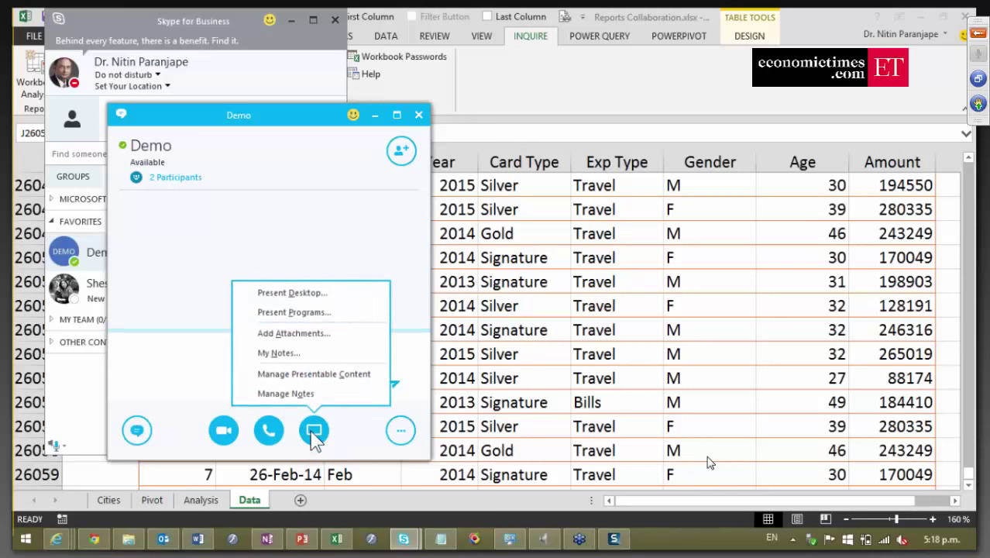
{"action": "left_click", "coordinate": [297, 317]}
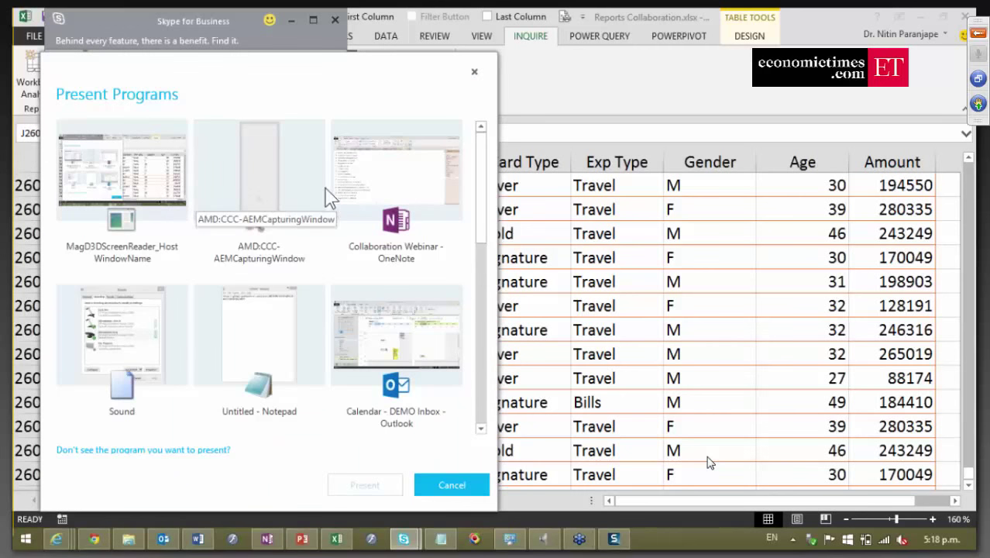
{"action": "left_click", "coordinate": [487, 344]}
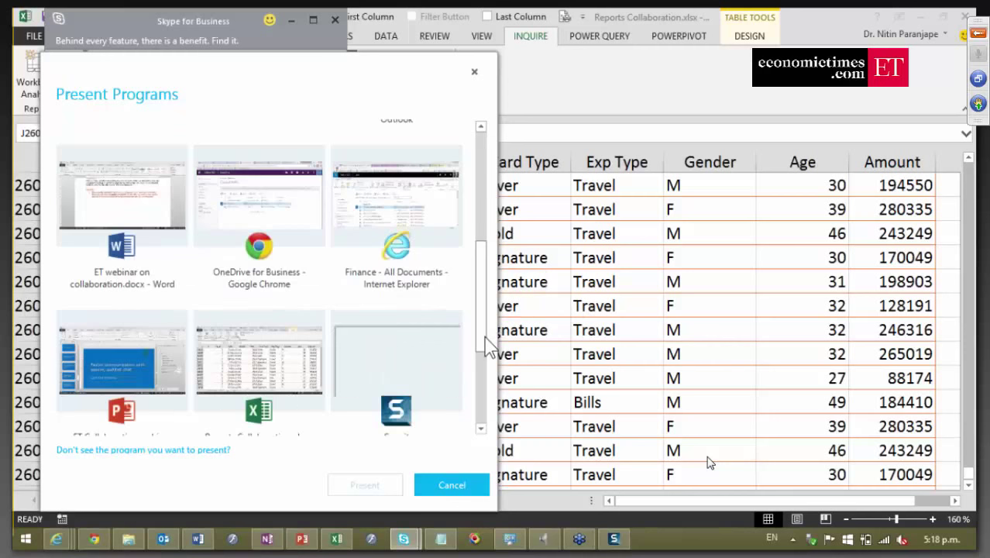
{"action": "left_click", "coordinate": [292, 400]}
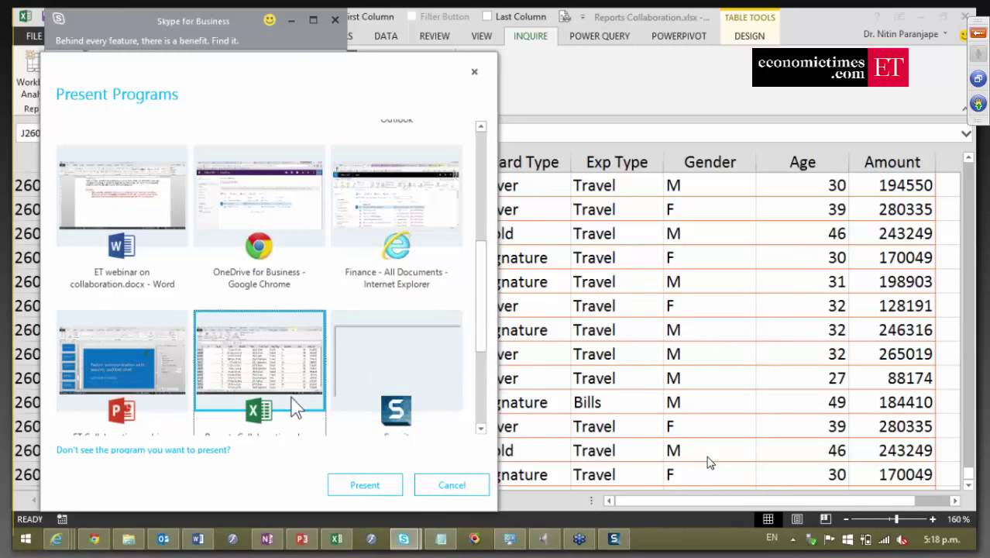
{"action": "left_click", "coordinate": [443, 486]}
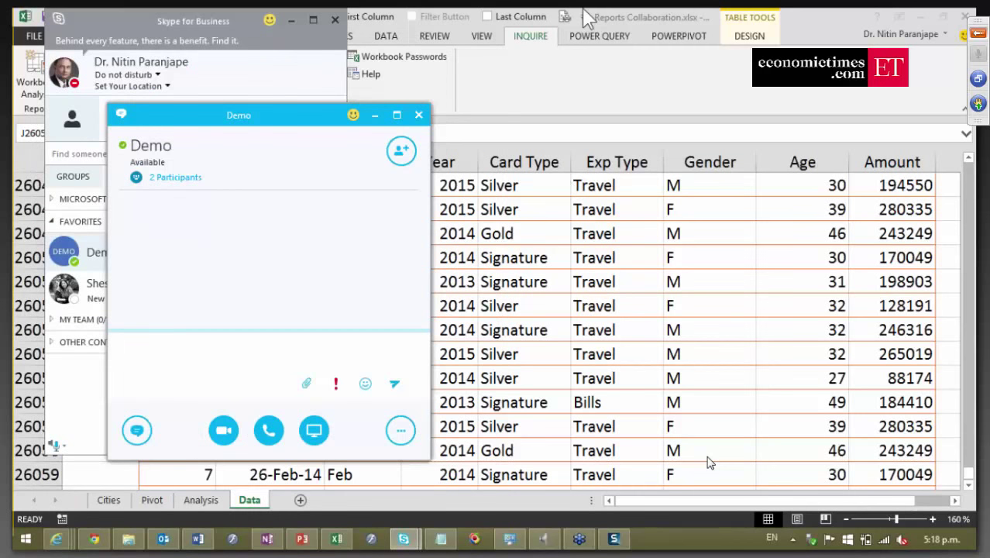
{"action": "left_click", "coordinate": [820, 28]}
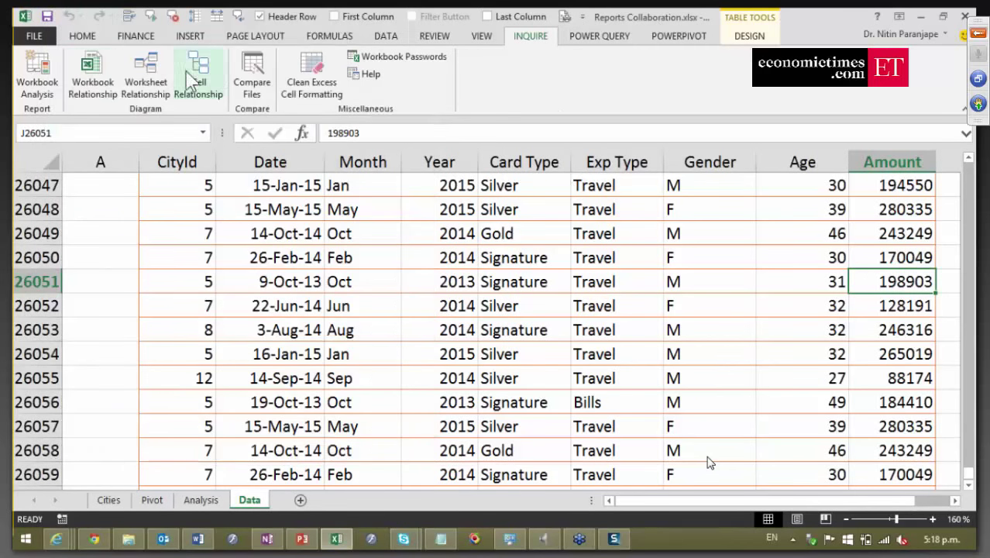
Share the workbook online in a new Skype Meeting, joining audio through Skype for Business.
{"action": "left_click", "coordinate": [38, 39]}
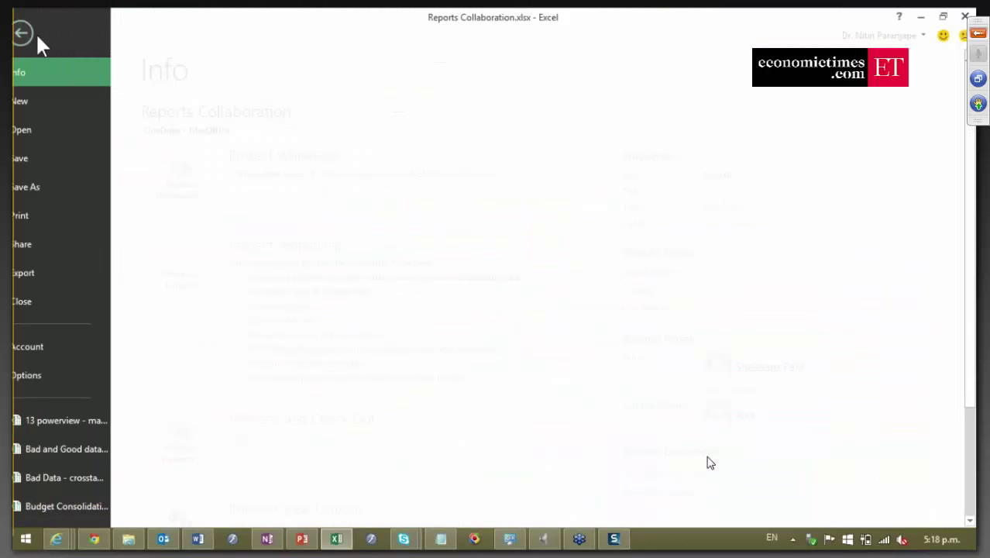
{"action": "left_click", "coordinate": [59, 240]}
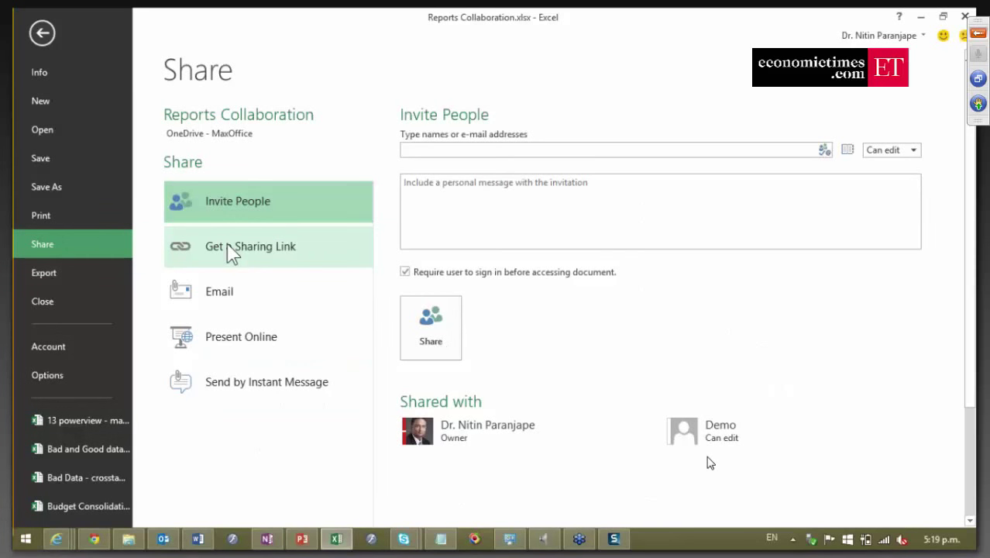
{"action": "left_click", "coordinate": [251, 340]}
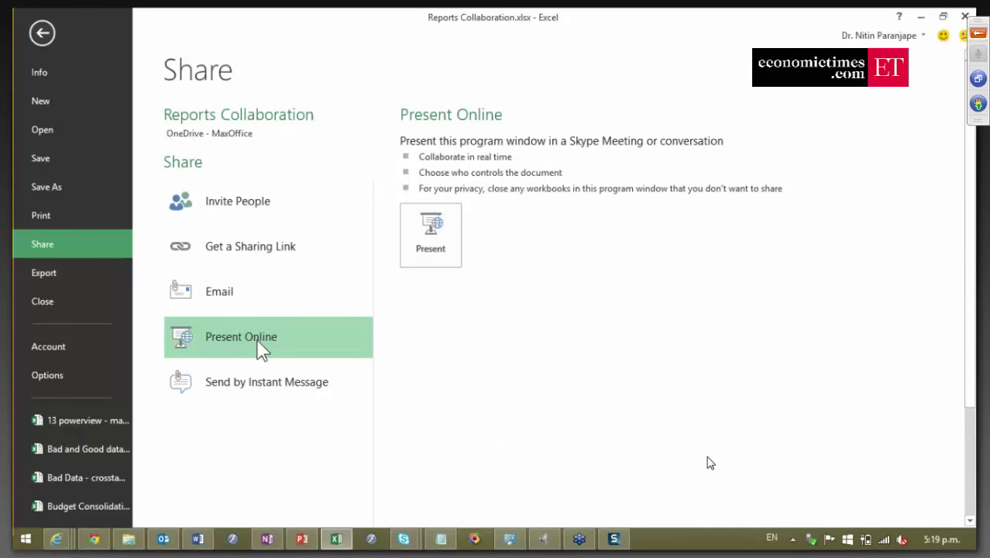
{"action": "left_click", "coordinate": [456, 251]}
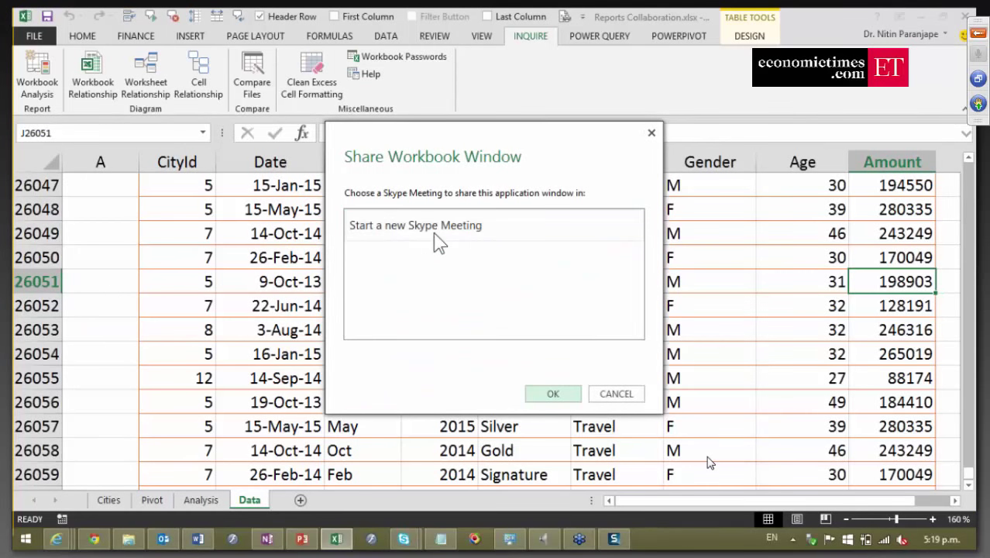
{"action": "left_click", "coordinate": [434, 234]}
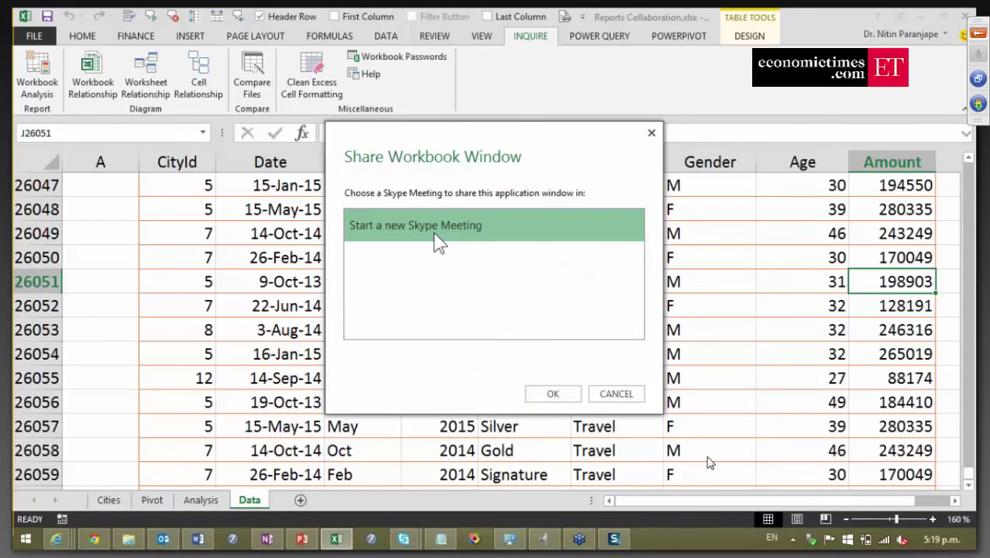
{"action": "left_click", "coordinate": [549, 395]}
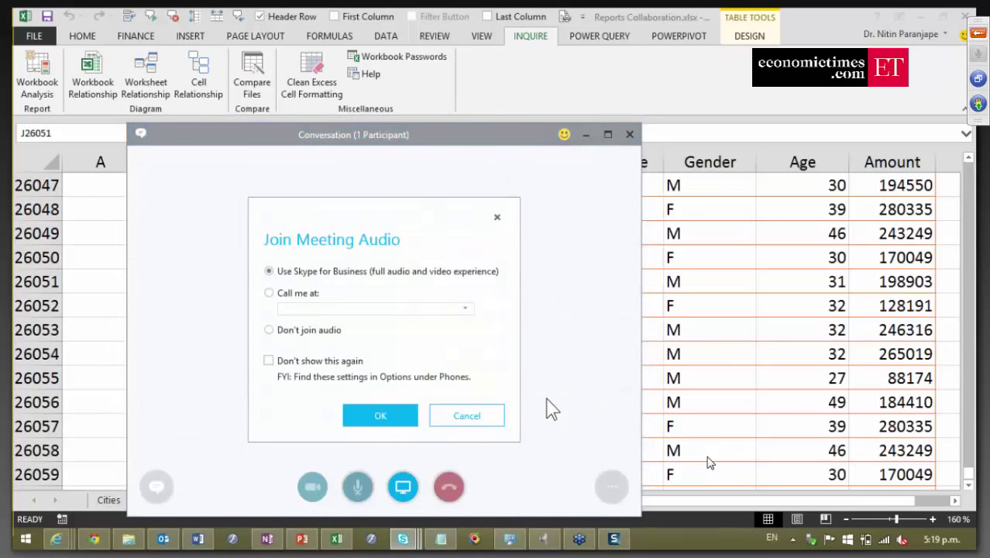
{"action": "left_click", "coordinate": [379, 416]}
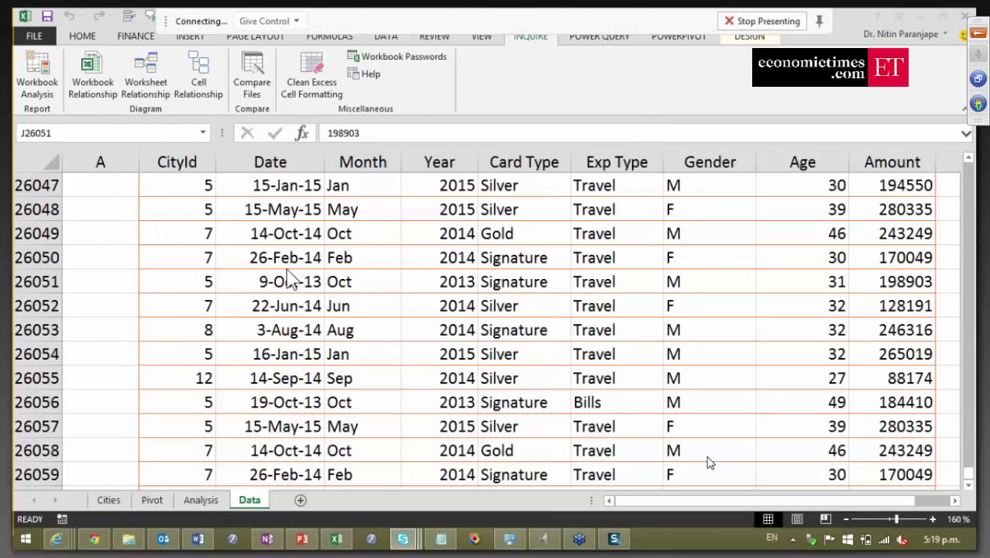
Stop sharing the workbook and leave the Skype call, confirming the exit.
{"action": "left_click", "coordinate": [758, 22]}
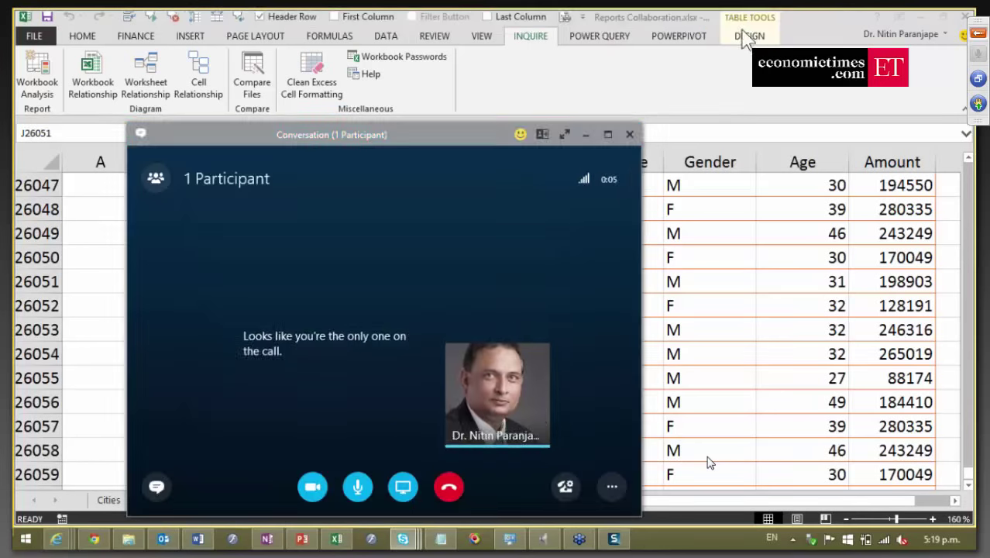
{"action": "left_click", "coordinate": [629, 134]}
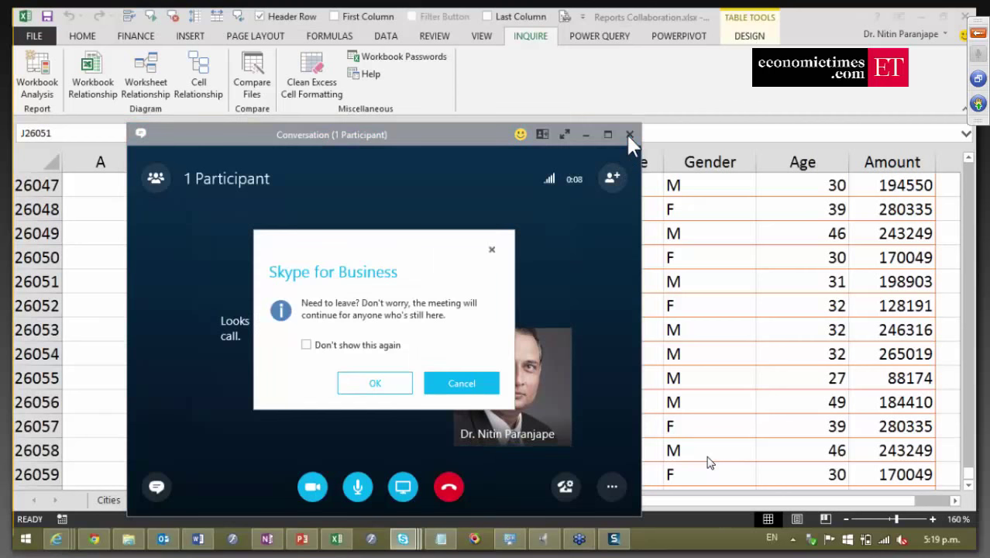
{"action": "left_click", "coordinate": [370, 385]}
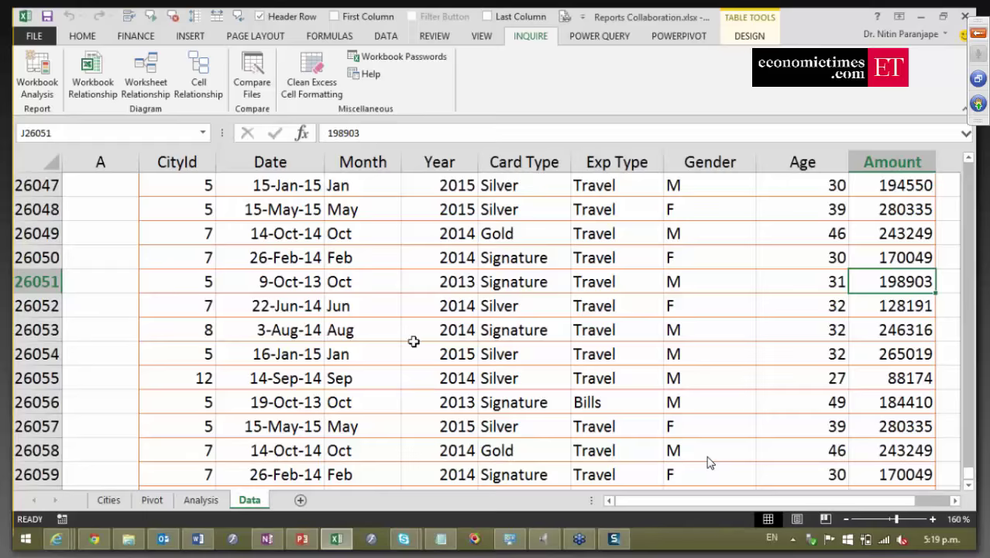
Select the Year cell in row 26053, then switch to the PowerPoint deck on slide 32.
{"action": "left_click", "coordinate": [412, 342]}
{"action": "left_click", "coordinate": [416, 336]}
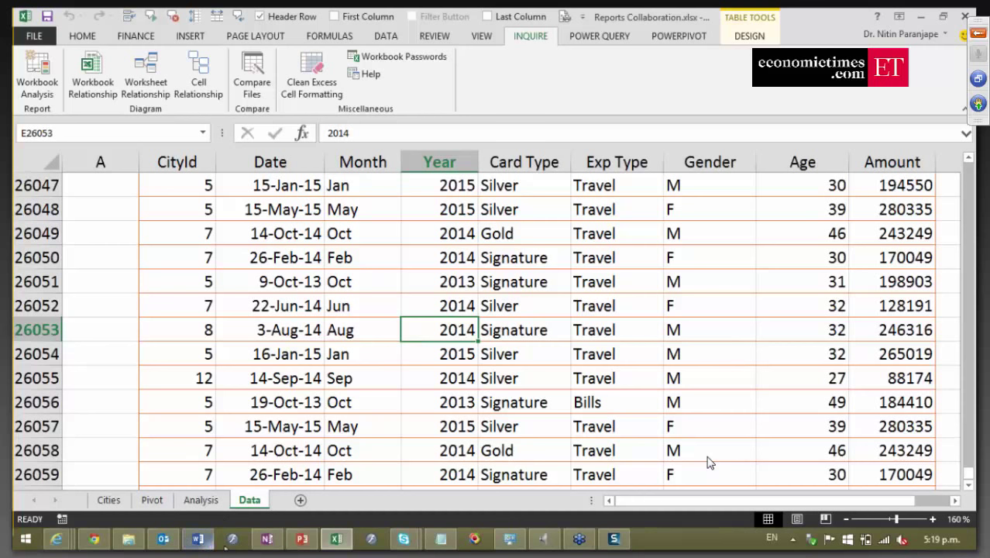
{"action": "left_click", "coordinate": [302, 538]}
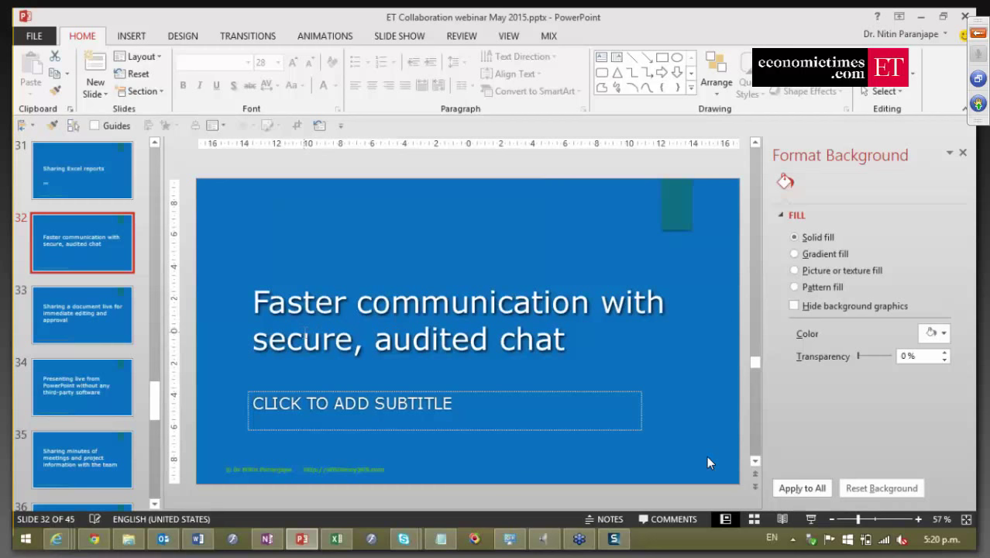
Create a new presentation with slides titled One, Two and Three, using the purple Ion Boardroom theme.
{"action": "left_click", "coordinate": [99, 333]}
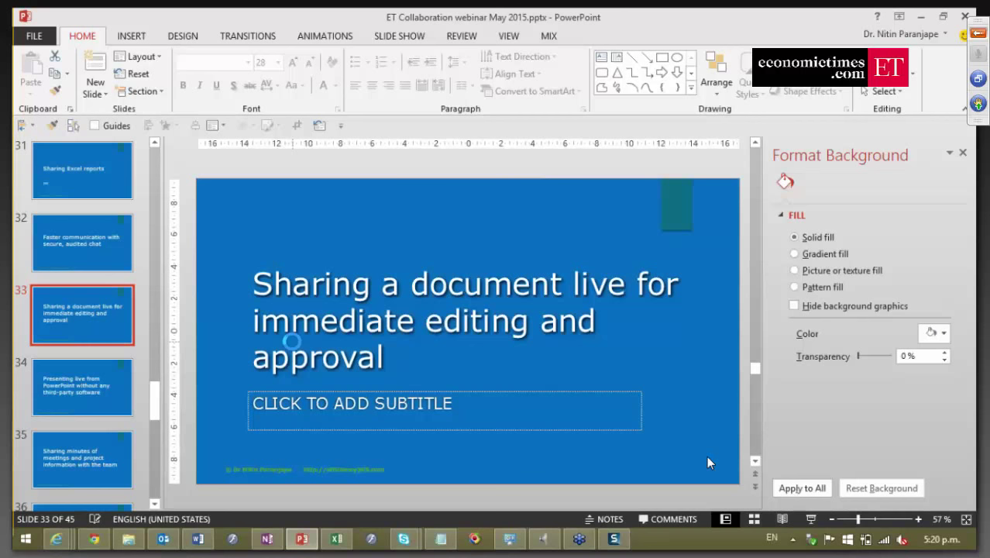
{"action": "key", "text": "ctrl+n"}
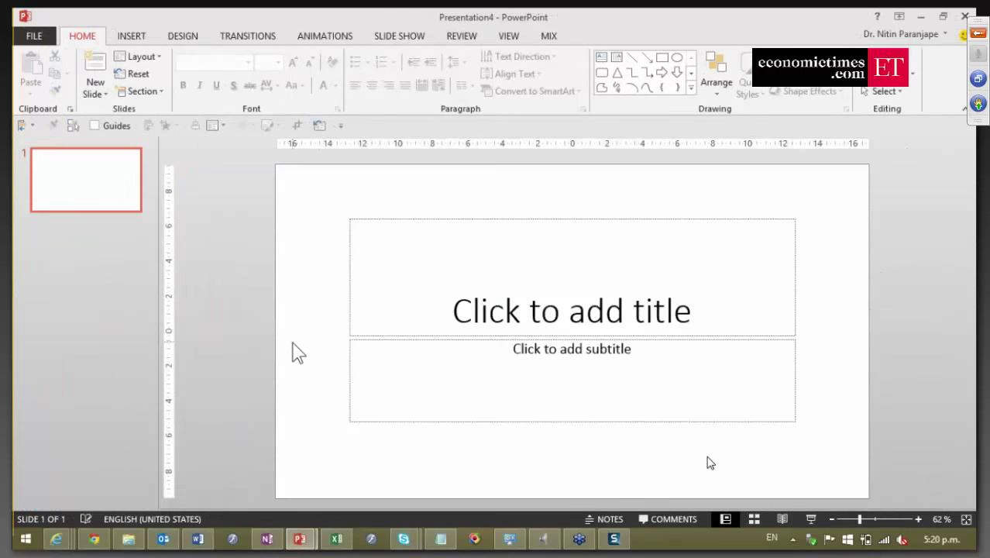
{"action": "type", "text": "One"}
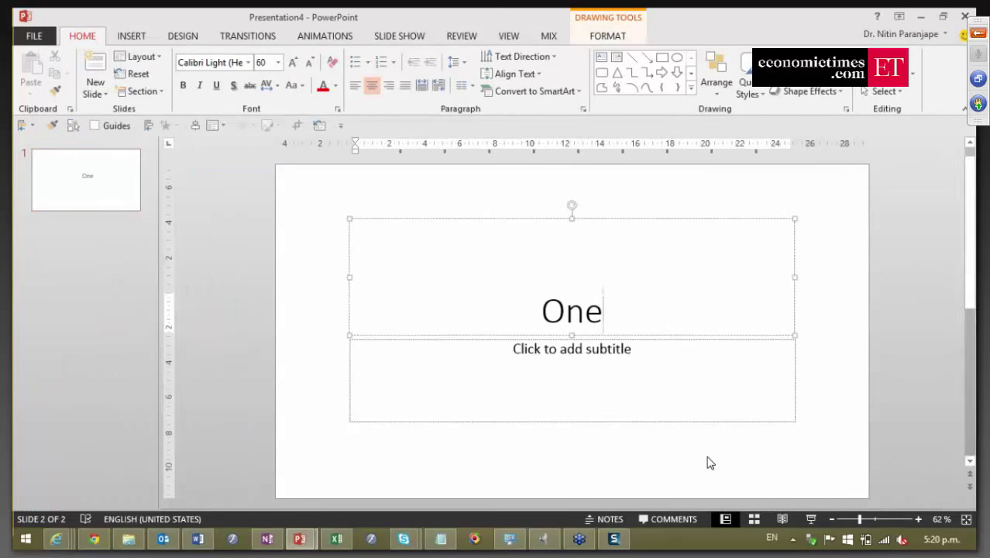
{"action": "key", "text": "ctrl+m"}
{"action": "type", "text": "Tro"}
{"action": "key", "text": "BackSpace"}
{"action": "key", "text": "BackSpace"}
{"action": "type", "text": "wo"}
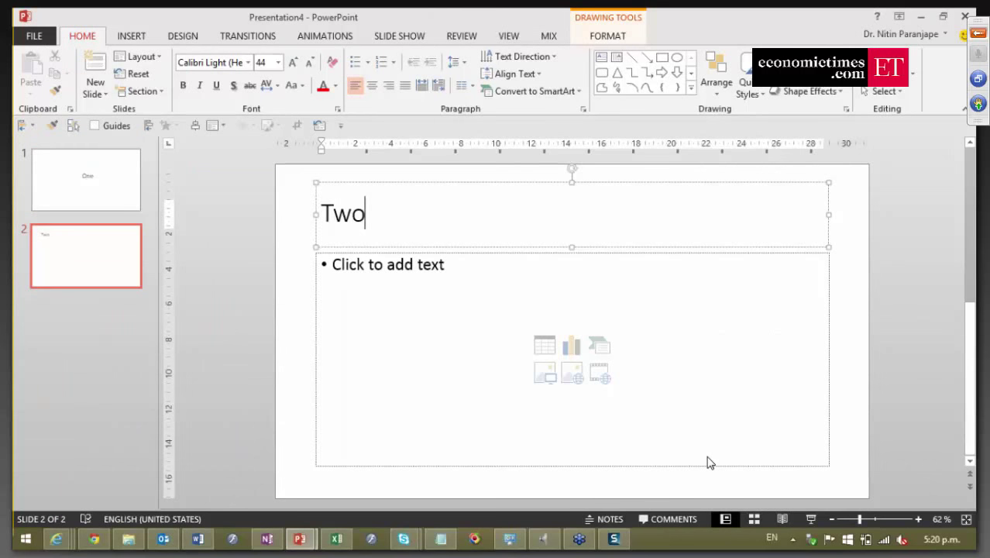
{"action": "key", "text": "ctrl+m"}
{"action": "type", "text": "Three"}
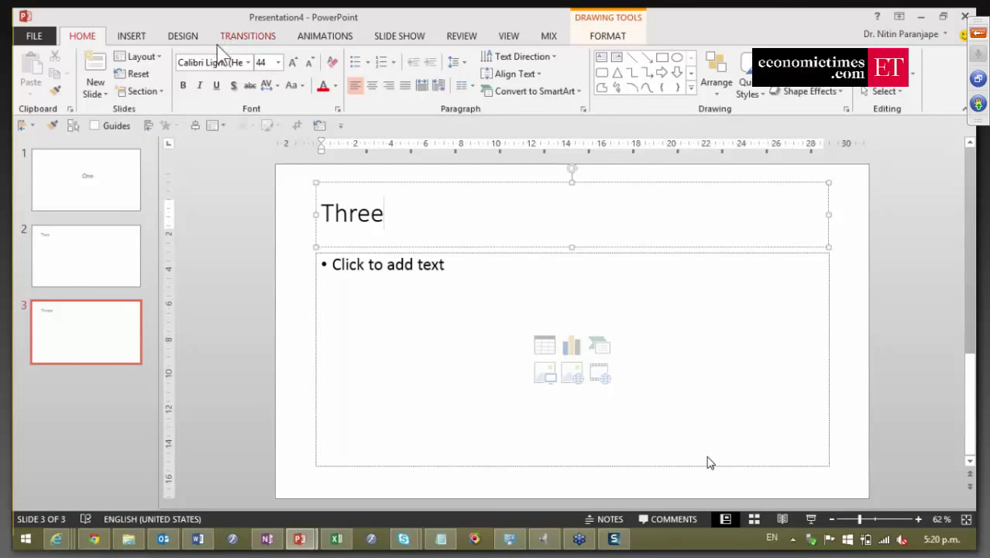
{"action": "left_click", "coordinate": [186, 37]}
{"action": "left_click", "coordinate": [453, 88]}
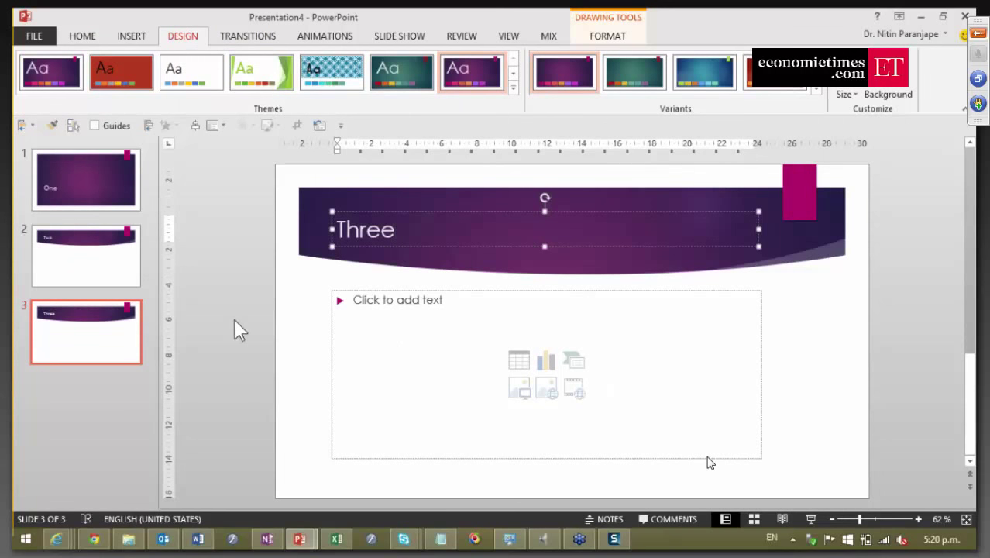
In Slide Sorter, select all three slides and give them the Title Slide layout.
{"action": "key", "text": "alt+w"}
{"action": "key", "text": "i"}
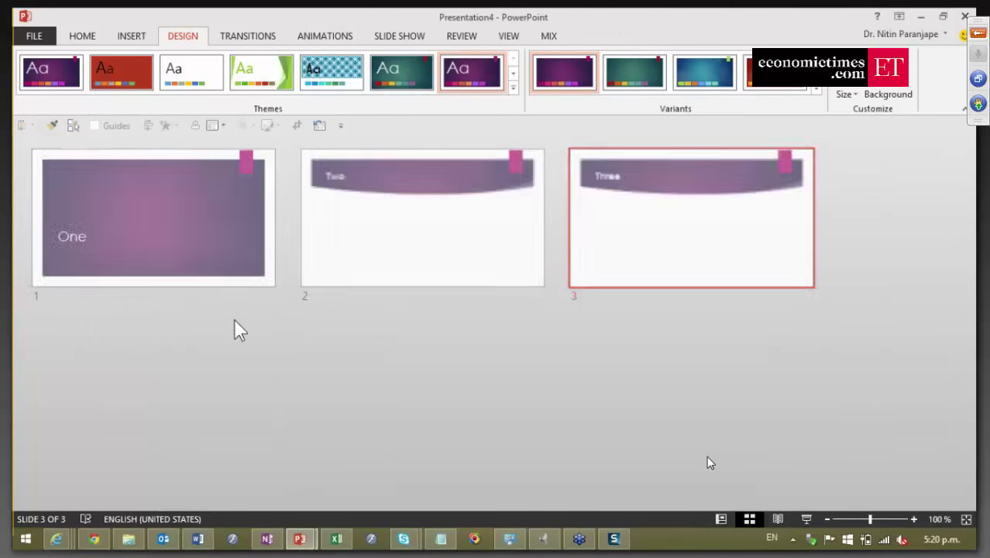
{"action": "left_click", "coordinate": [223, 284], "text": "shift"}
{"action": "left_click", "coordinate": [84, 36]}
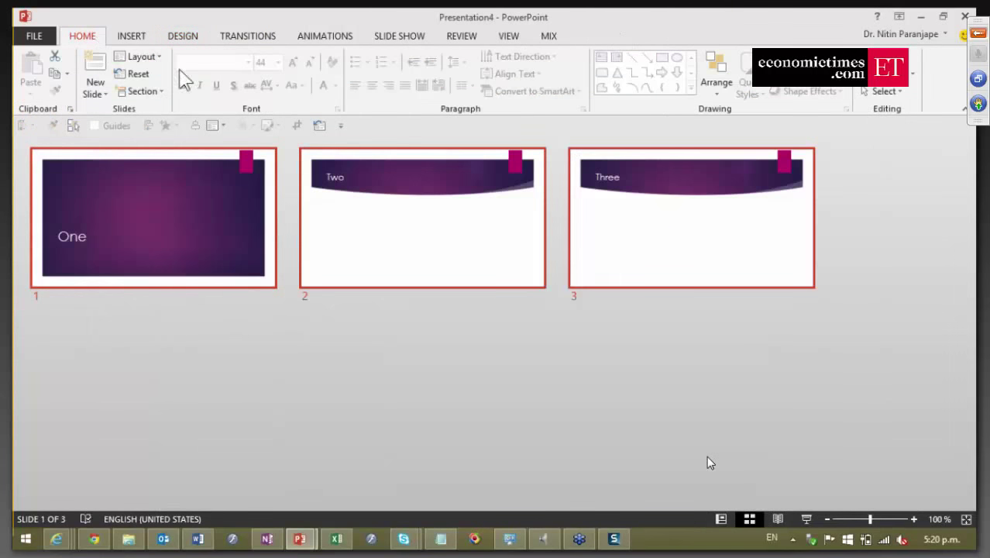
{"action": "left_click", "coordinate": [158, 57]}
{"action": "left_click", "coordinate": [160, 91]}
Apply the dark teal theme to slide 2 only.
{"action": "left_click", "coordinate": [379, 225]}
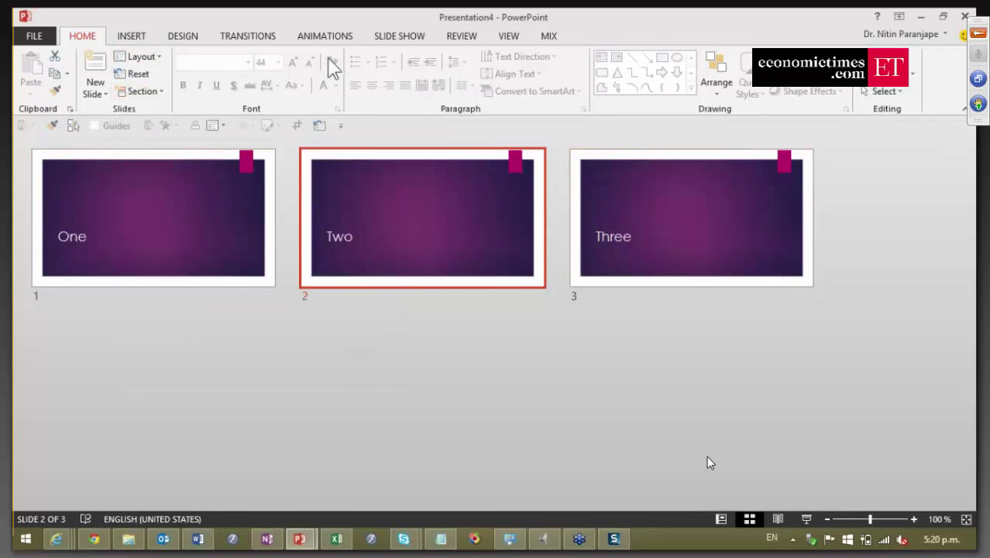
{"action": "left_click", "coordinate": [193, 37]}
{"action": "right_click", "coordinate": [316, 80]}
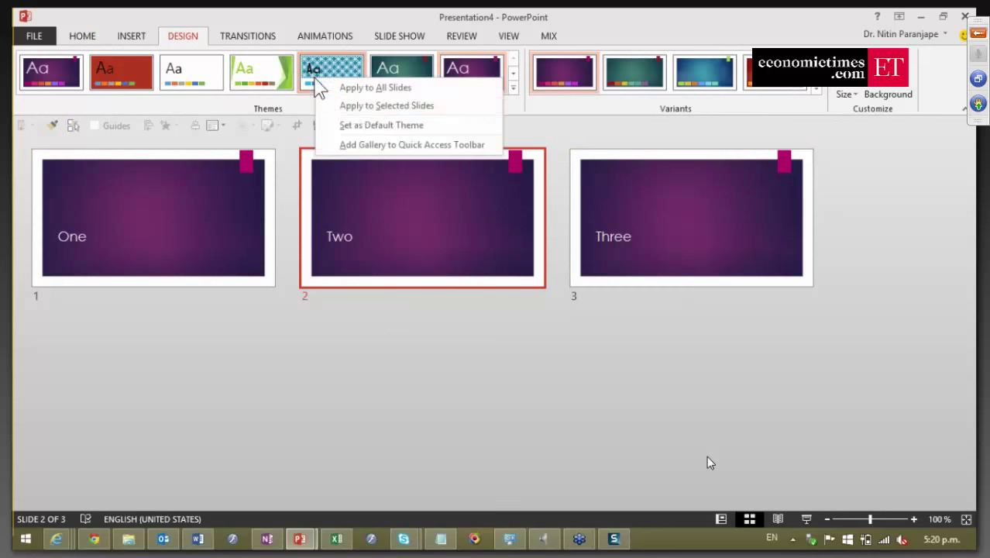
{"action": "left_click", "coordinate": [391, 106]}
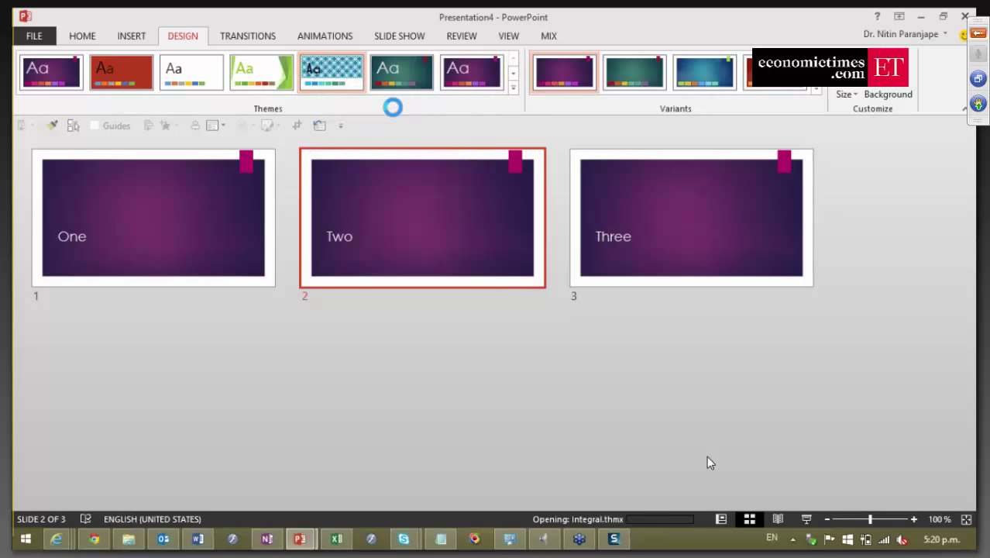
{"action": "right_click", "coordinate": [462, 78]}
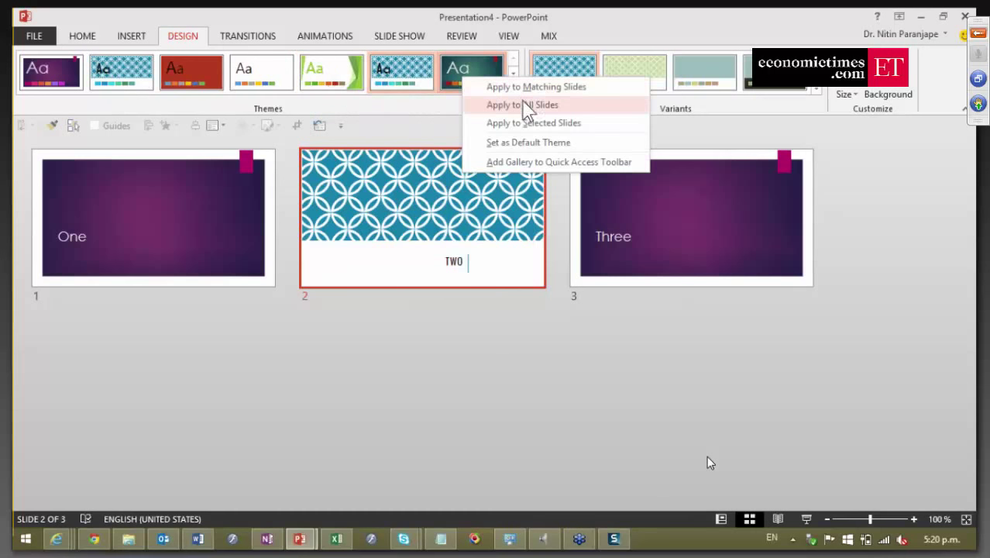
{"action": "left_click", "coordinate": [531, 122]}
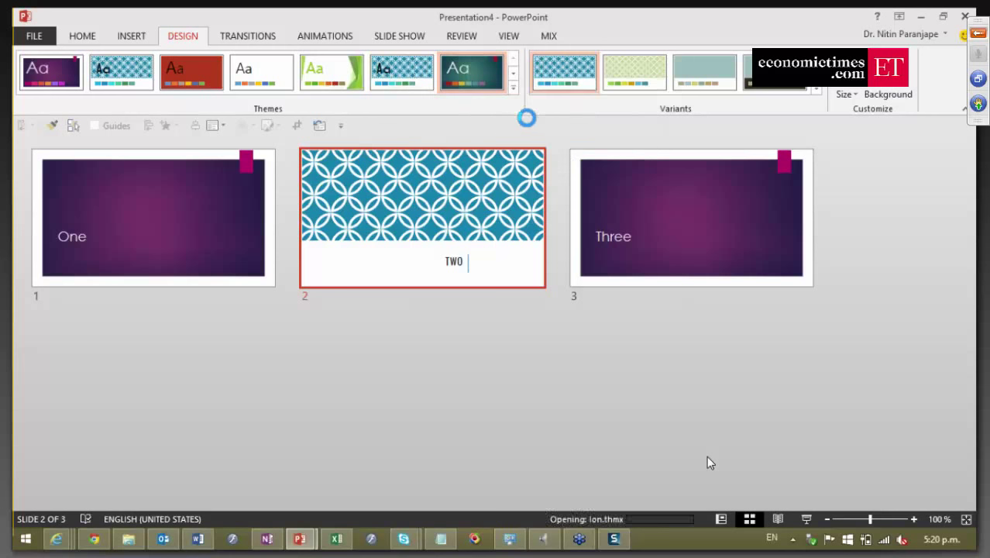
Give slide 3 alone the red colour variant.
{"action": "left_click", "coordinate": [613, 239]}
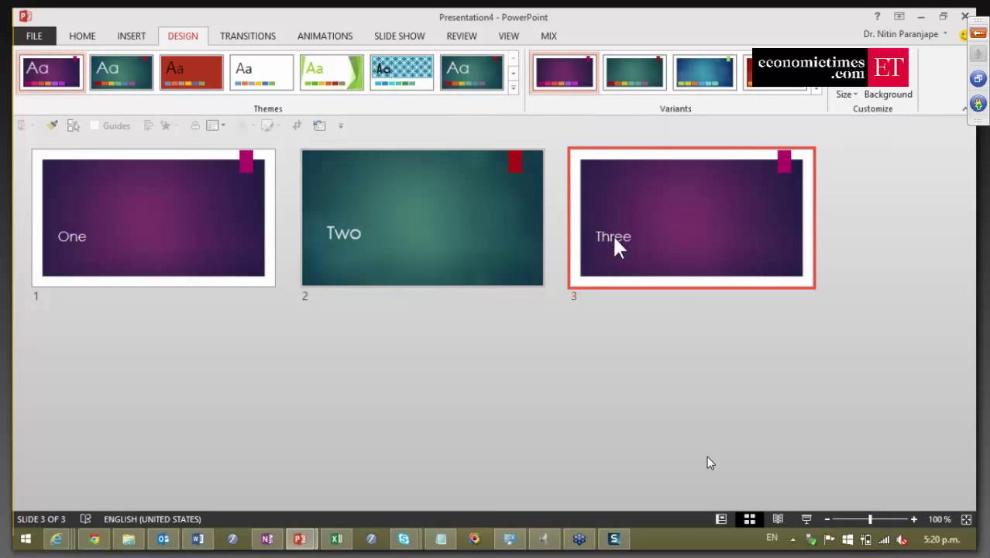
{"action": "right_click", "coordinate": [771, 87]}
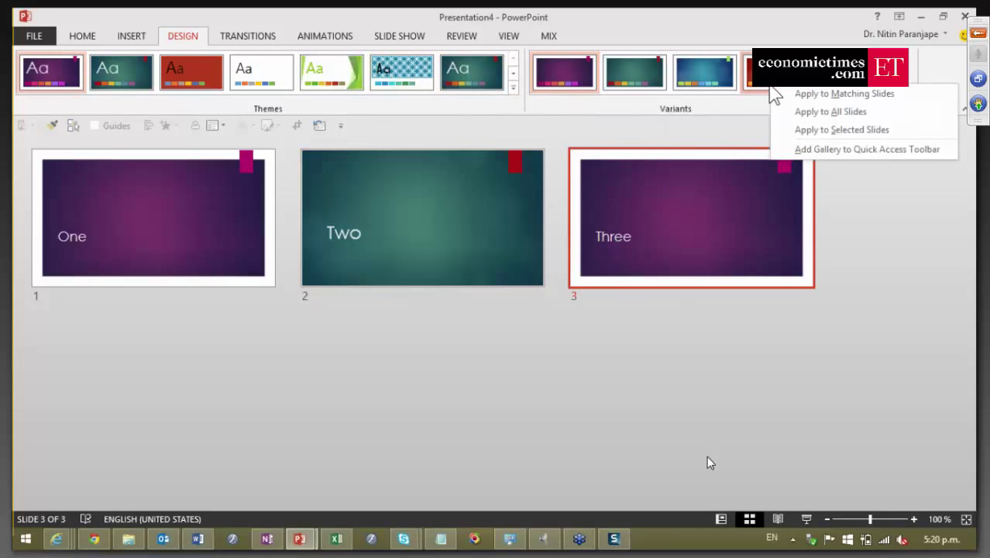
{"action": "left_click", "coordinate": [830, 130]}
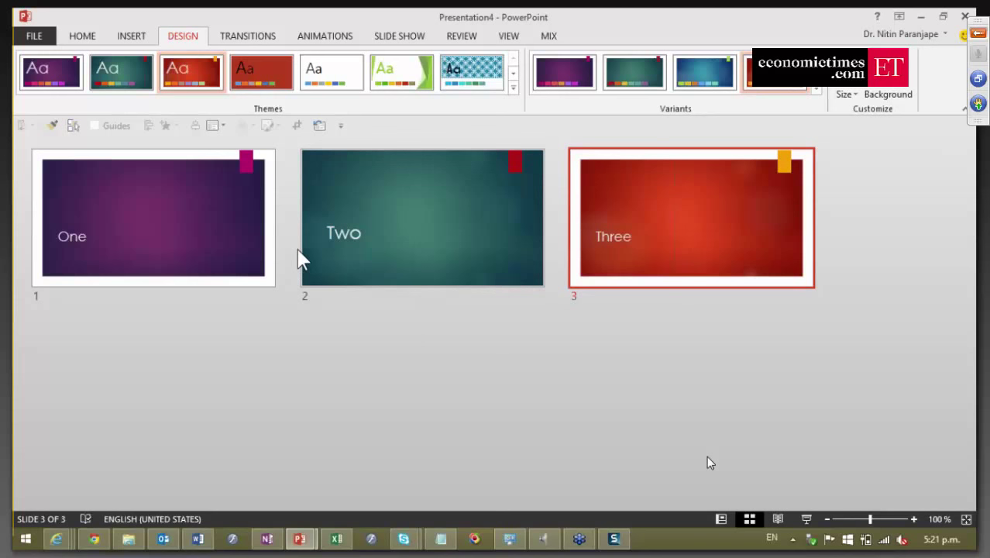
Present the three-slide deck online, choosing Office Presentation Service as the presentation service.
{"action": "key", "text": "alt+f"}
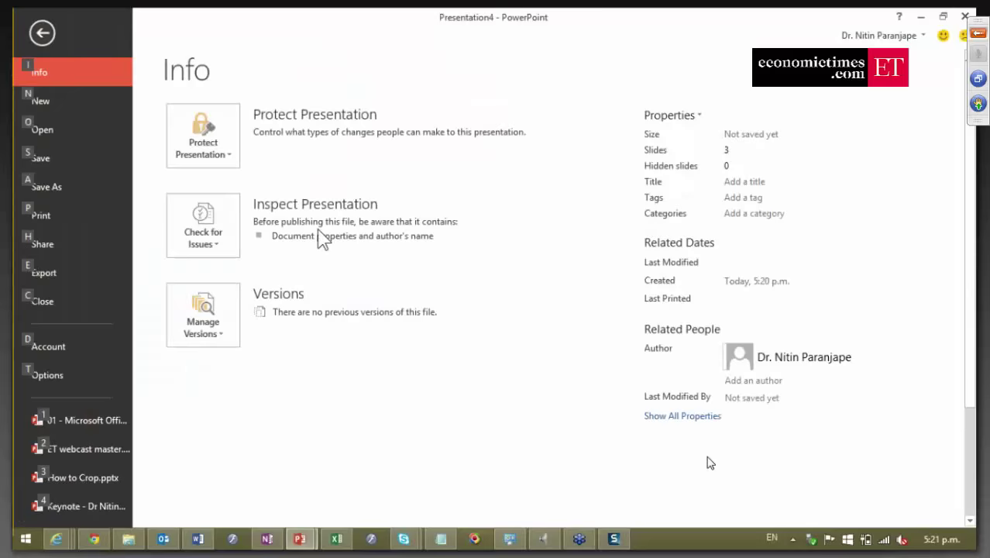
{"action": "left_click", "coordinate": [66, 240]}
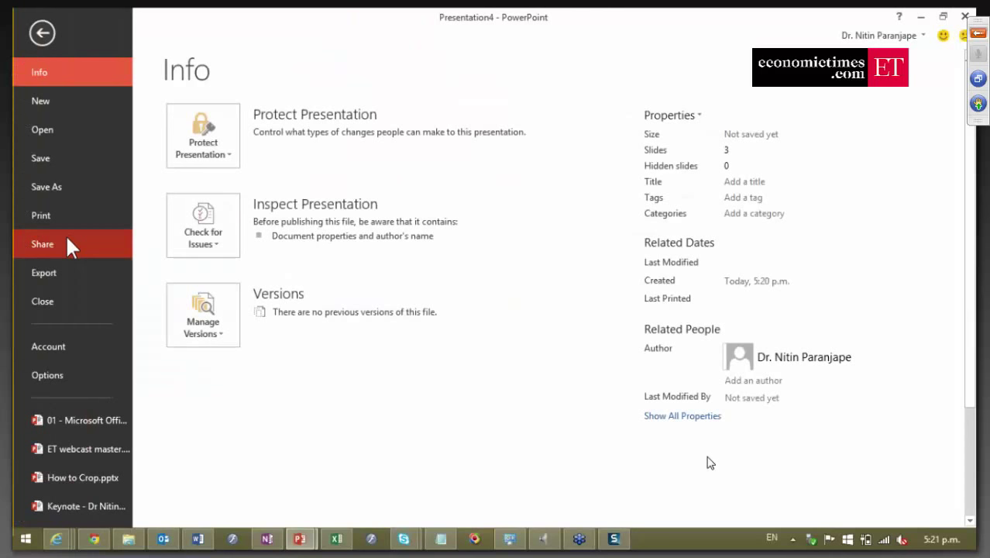
{"action": "left_click", "coordinate": [272, 240]}
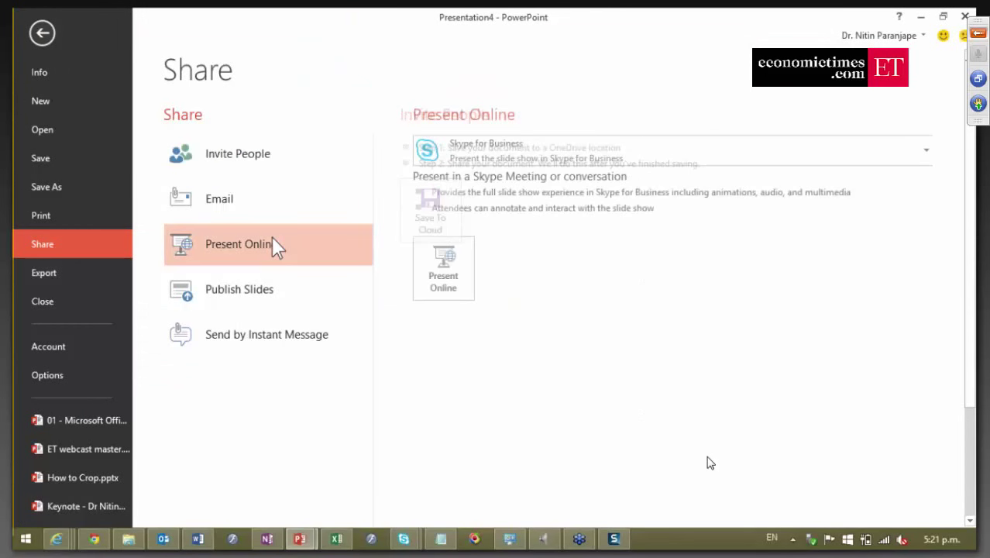
{"action": "left_click", "coordinate": [456, 164]}
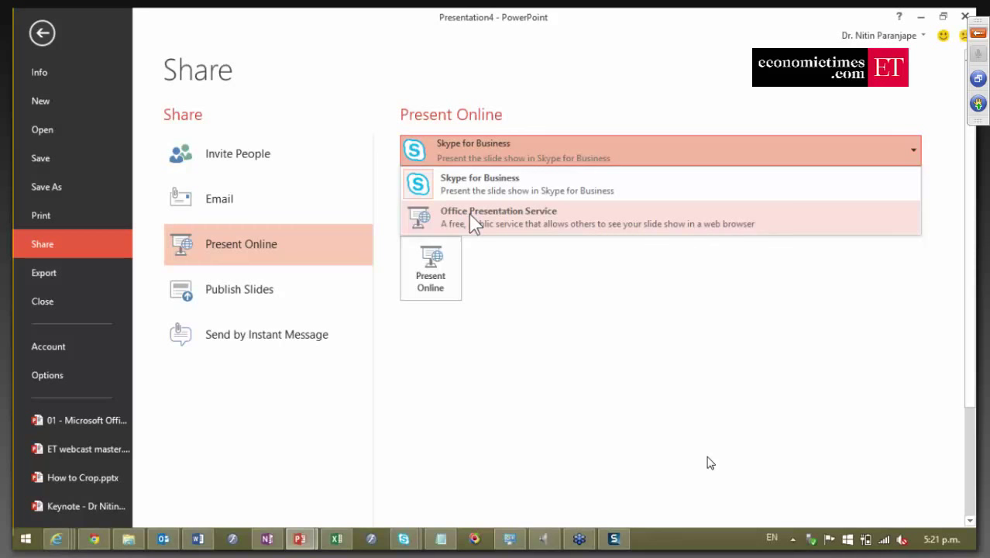
{"action": "left_click", "coordinate": [470, 219]}
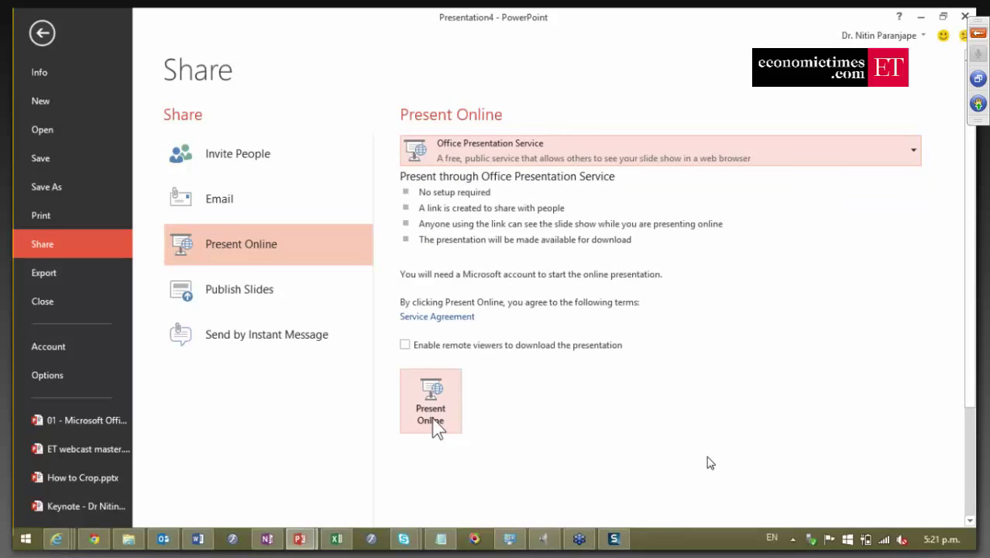
{"action": "left_click", "coordinate": [433, 422]}
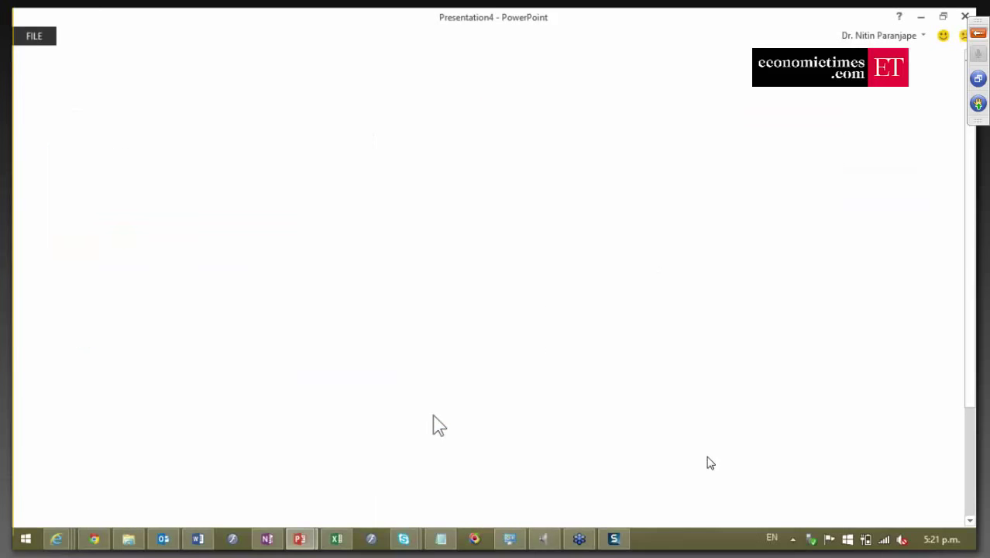
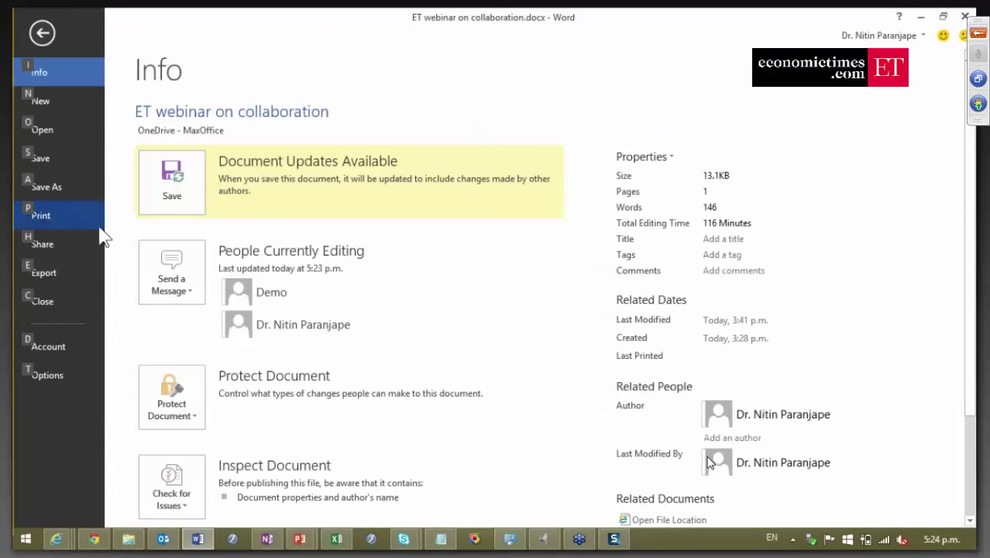
On the Share page, choose Get a Sharing Link for the ET webinar on collaboration document.
{"action": "left_click", "coordinate": [80, 243]}
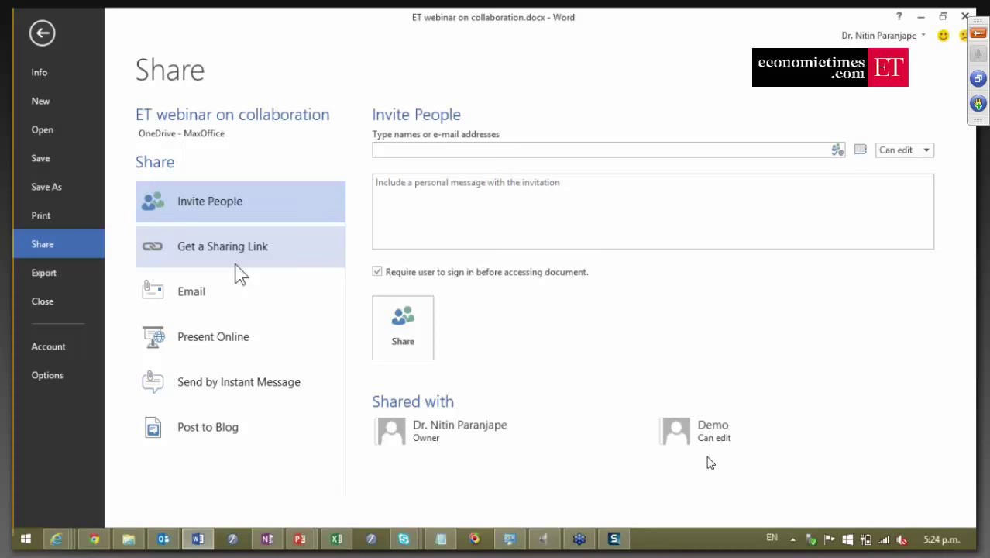
{"action": "left_click", "coordinate": [395, 148]}
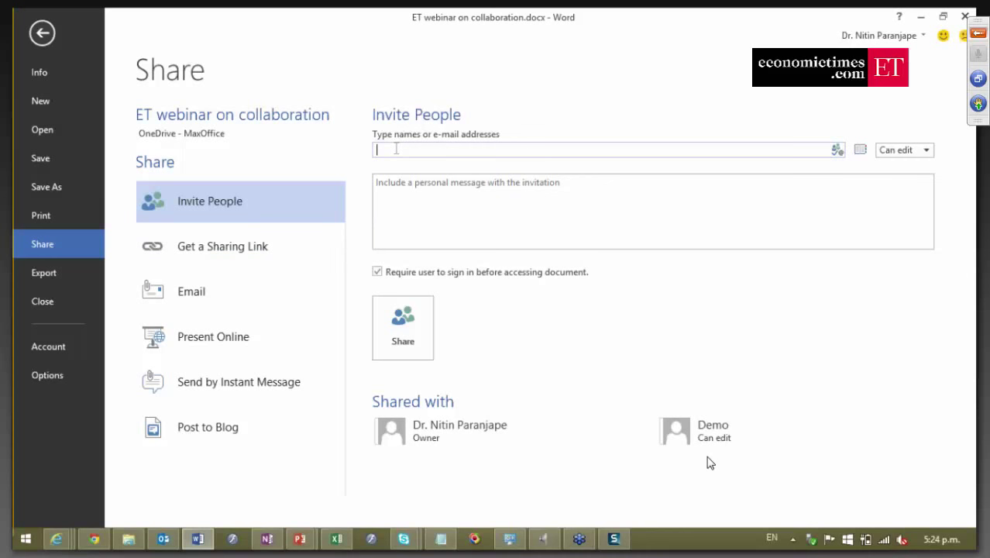
{"action": "left_click", "coordinate": [197, 248]}
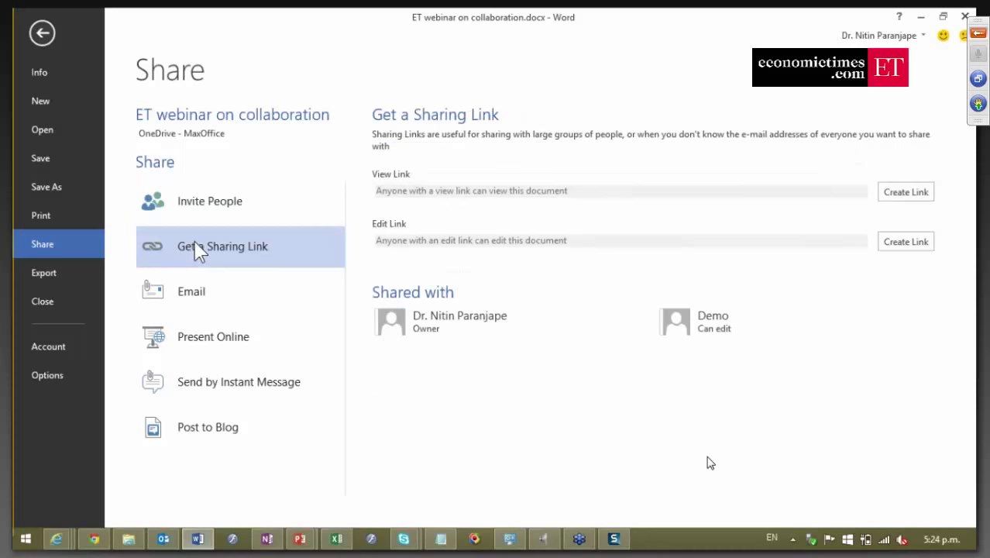
Create a view-only link and an edit link, then check the view link's actions without changing anything.
{"action": "left_click", "coordinate": [904, 194]}
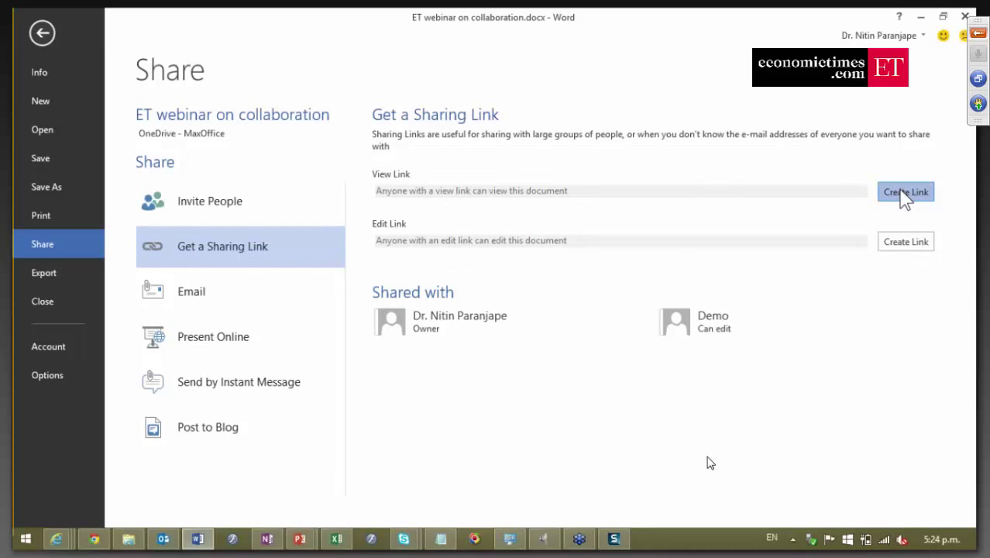
{"action": "left_click", "coordinate": [902, 241]}
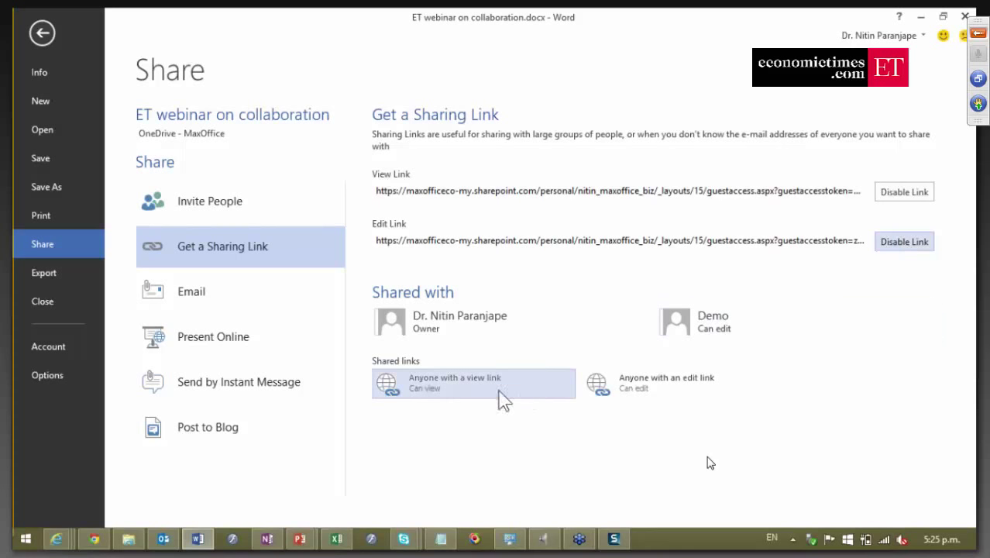
{"action": "right_click", "coordinate": [468, 386]}
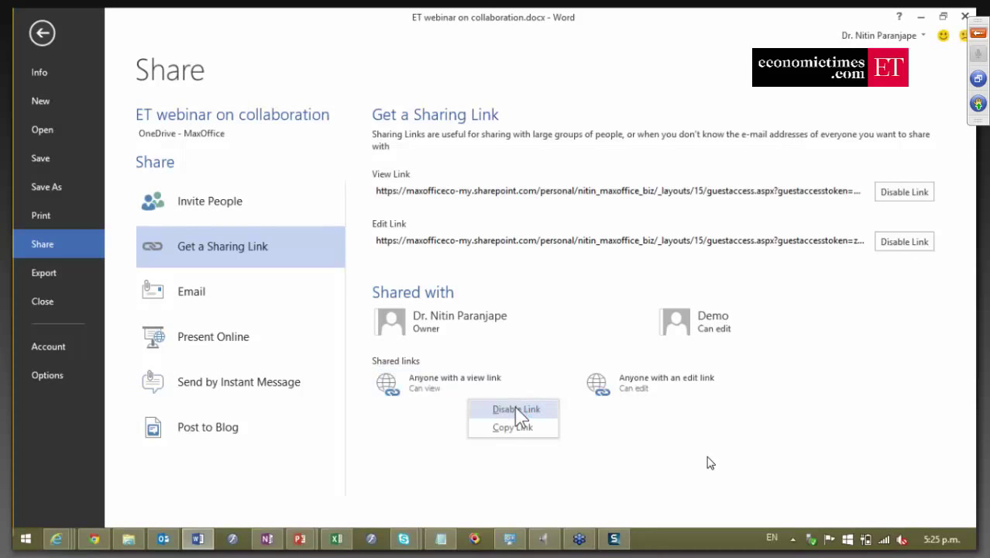
{"action": "left_click", "coordinate": [747, 478]}
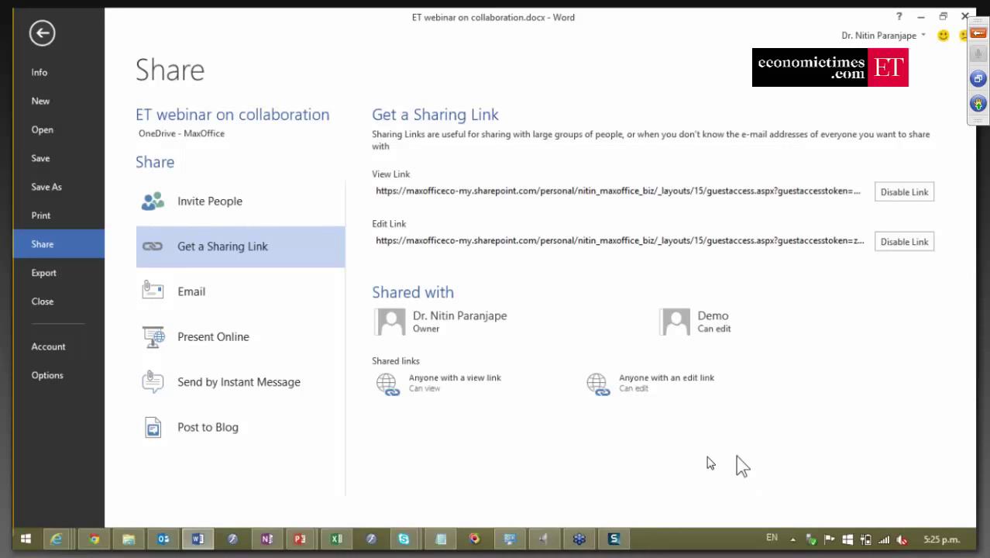
Send the ET webinar on collaboration document as an e-mail attachment.
{"action": "left_click", "coordinate": [298, 304]}
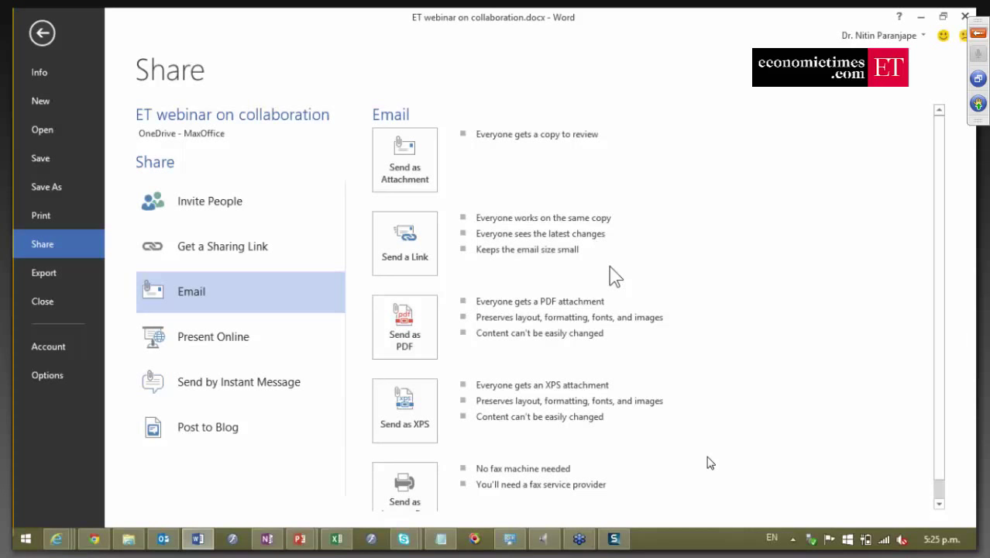
{"action": "left_click", "coordinate": [410, 156]}
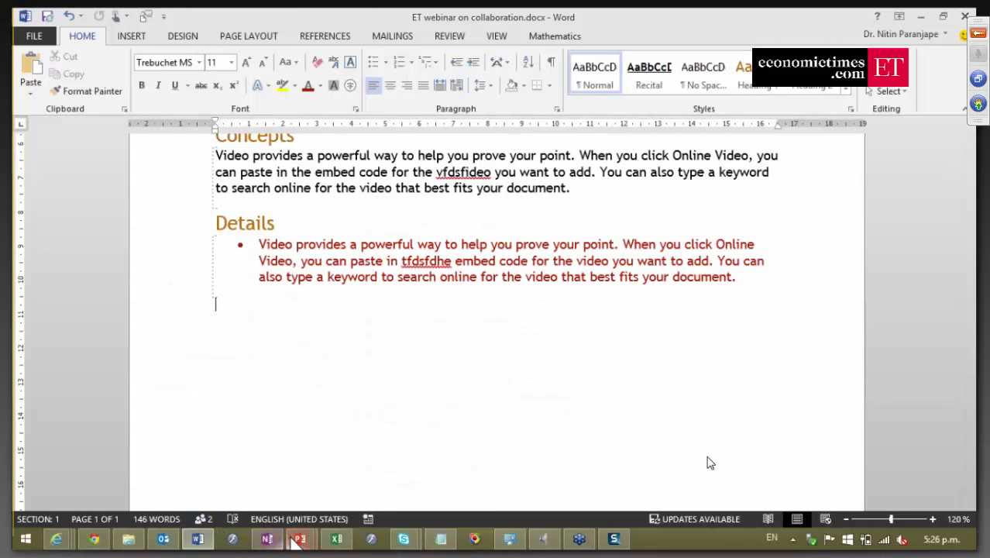
Go from the ET Collaboration webinar presentation to OneNote and open its Notebook Information page.
{"action": "left_click", "coordinate": [297, 539]}
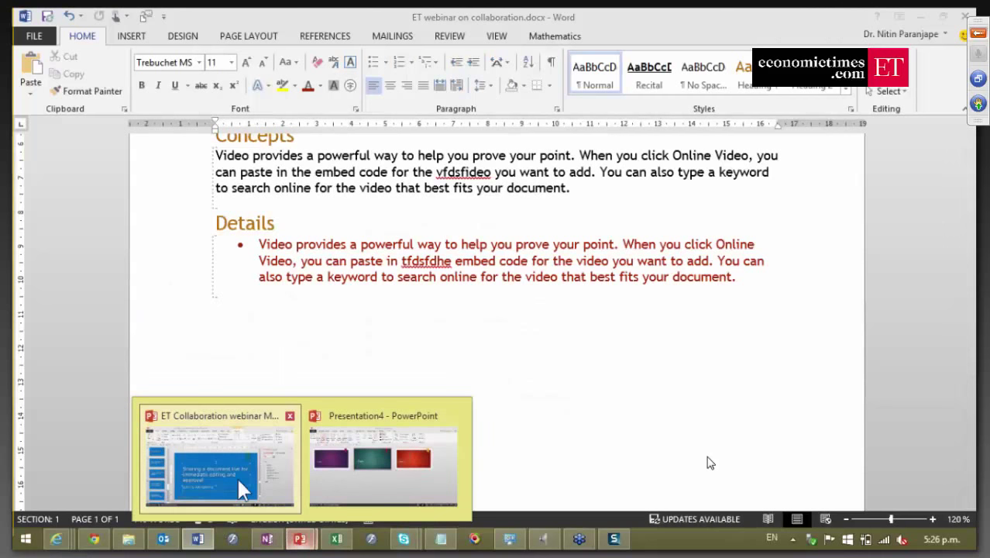
{"action": "left_click", "coordinate": [237, 476]}
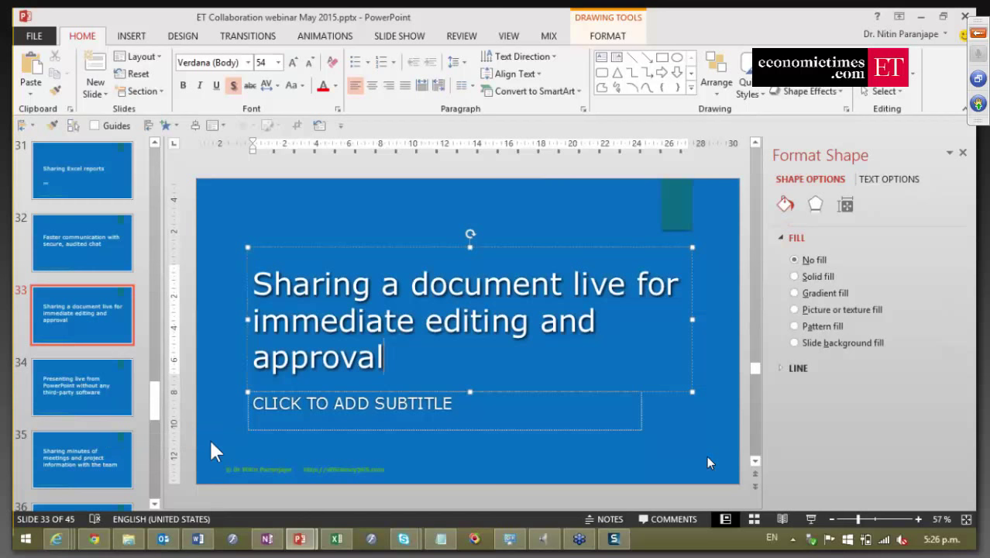
{"action": "mouse_move", "coordinate": [282, 533]}
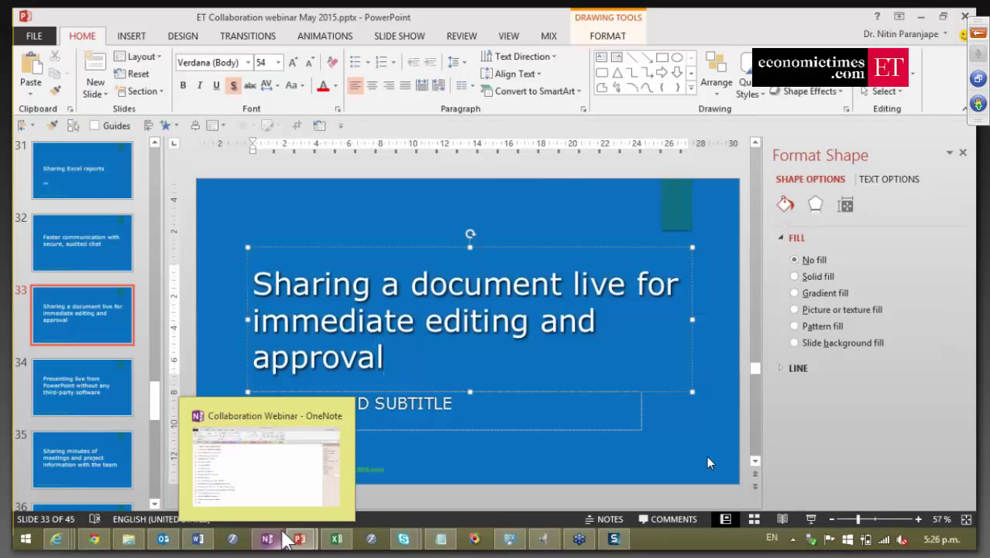
{"action": "left_click", "coordinate": [267, 537]}
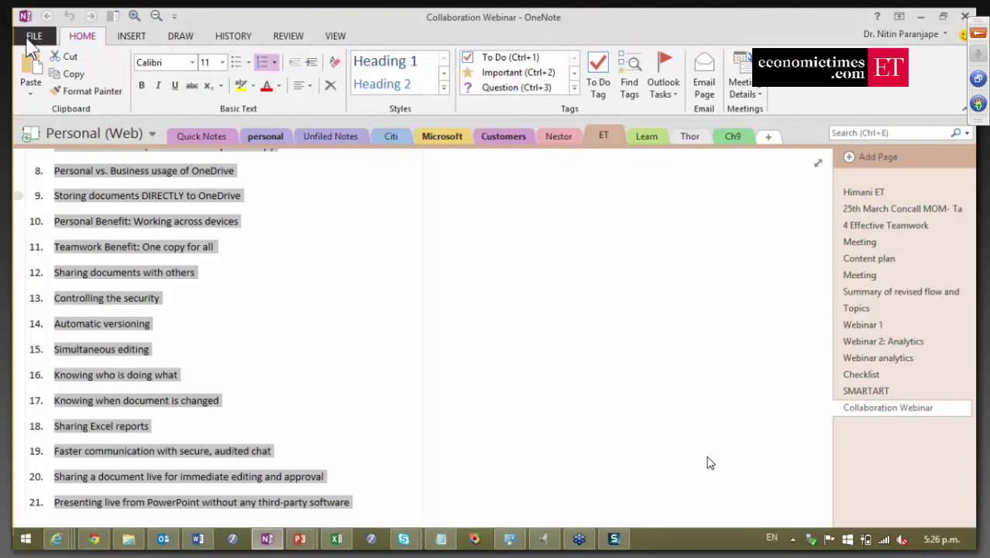
{"action": "left_click", "coordinate": [29, 35]}
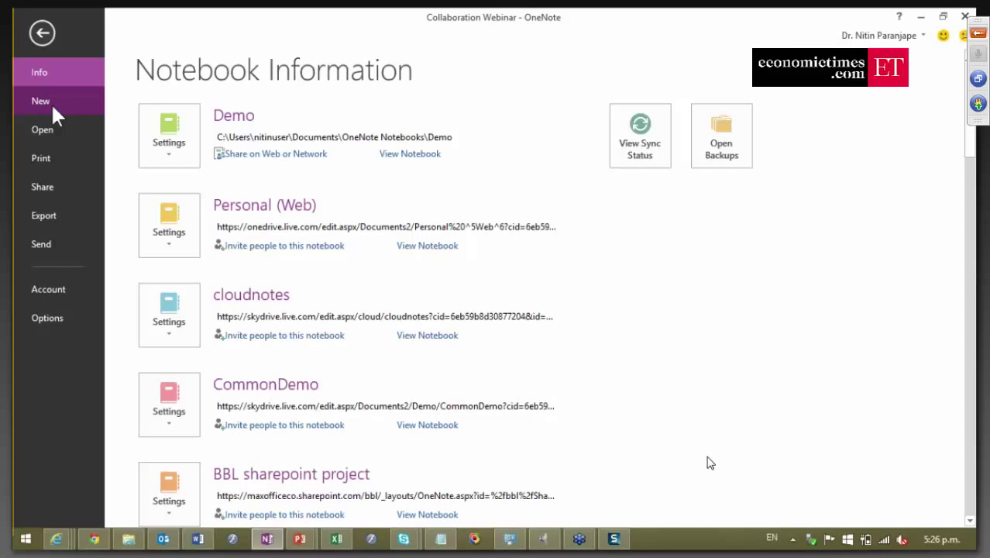
Start a new notebook on OneDrive - Personal, name it agencyX and create it.
{"action": "left_click", "coordinate": [53, 107]}
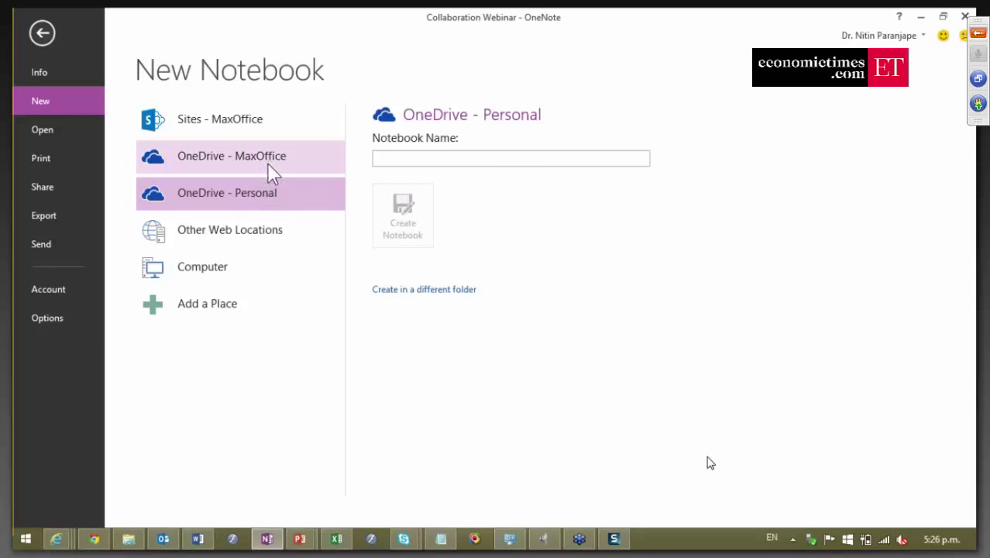
{"action": "left_click", "coordinate": [401, 157]}
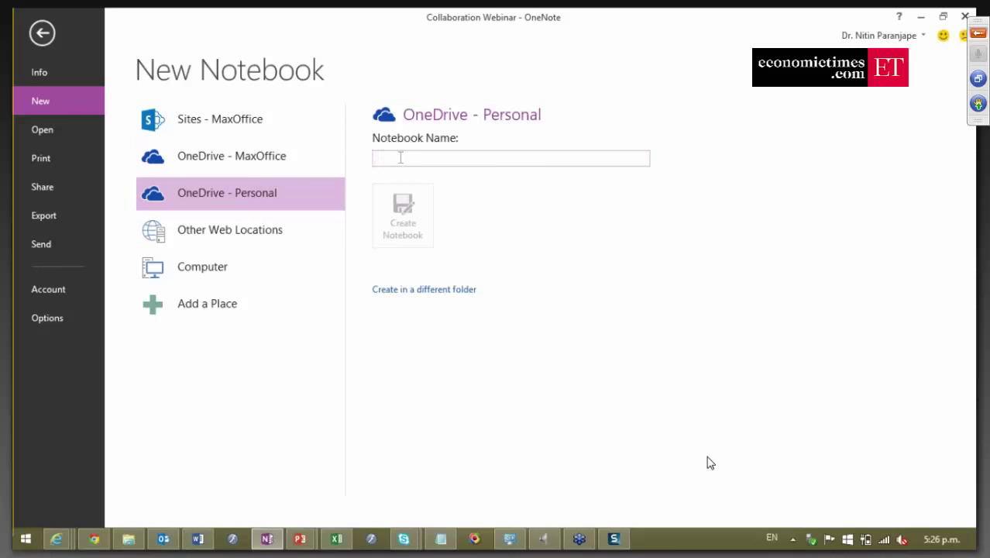
{"action": "type", "text": "agem"}
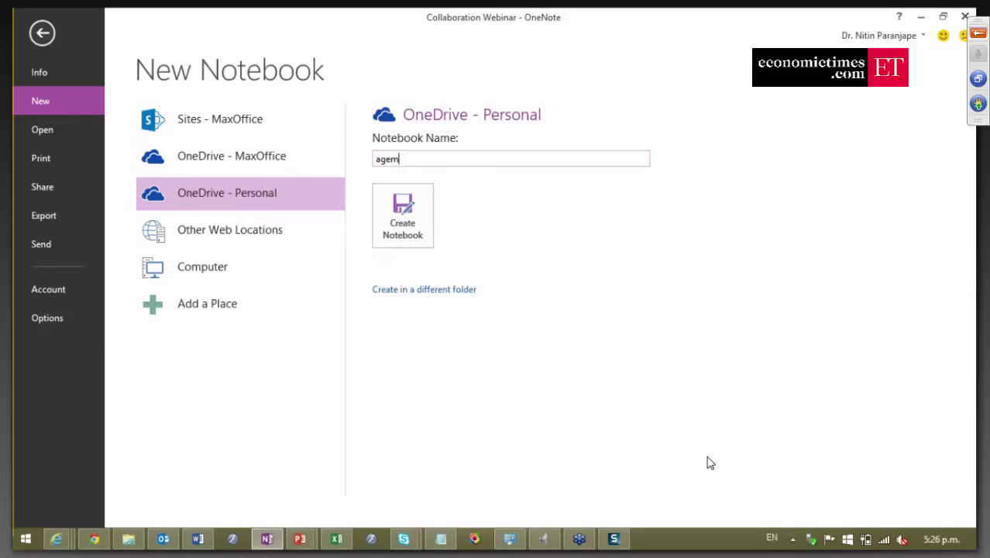
{"action": "key", "text": "BackSpace"}
{"action": "key", "text": "BackSpace"}
{"action": "type", "text": "em"}
{"action": "key", "text": "BackSpace"}
{"action": "type", "text": "ncyX"}
{"action": "left_click", "coordinate": [427, 232]}
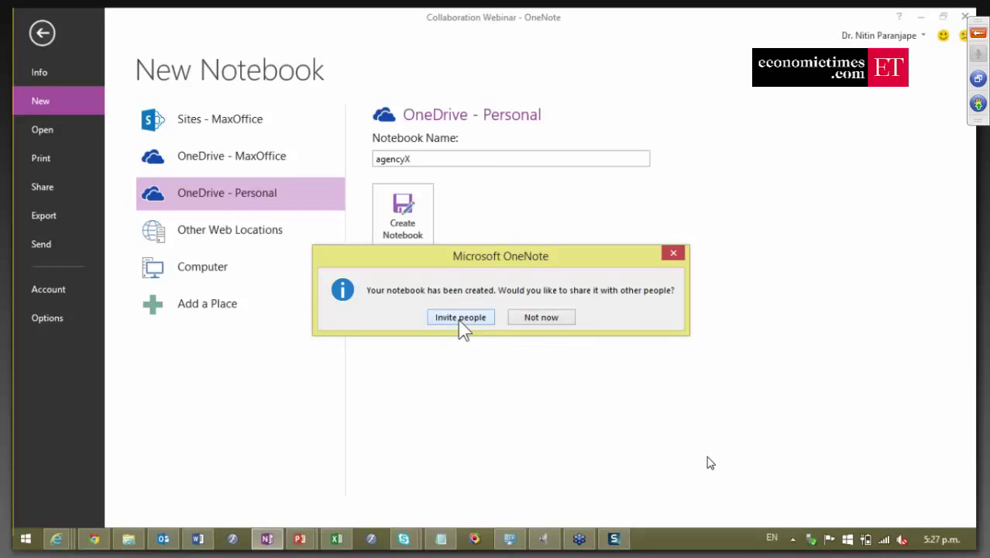
Pick Invite people for agencyX, then exit to its blank Untitled page in New Section 1.
{"action": "left_click", "coordinate": [460, 318]}
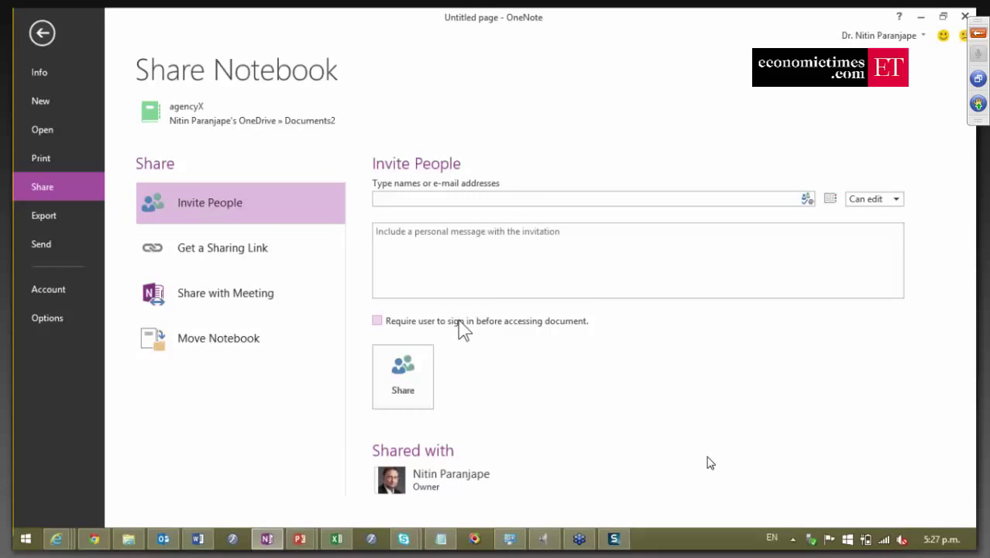
{"action": "key", "text": "Escape"}
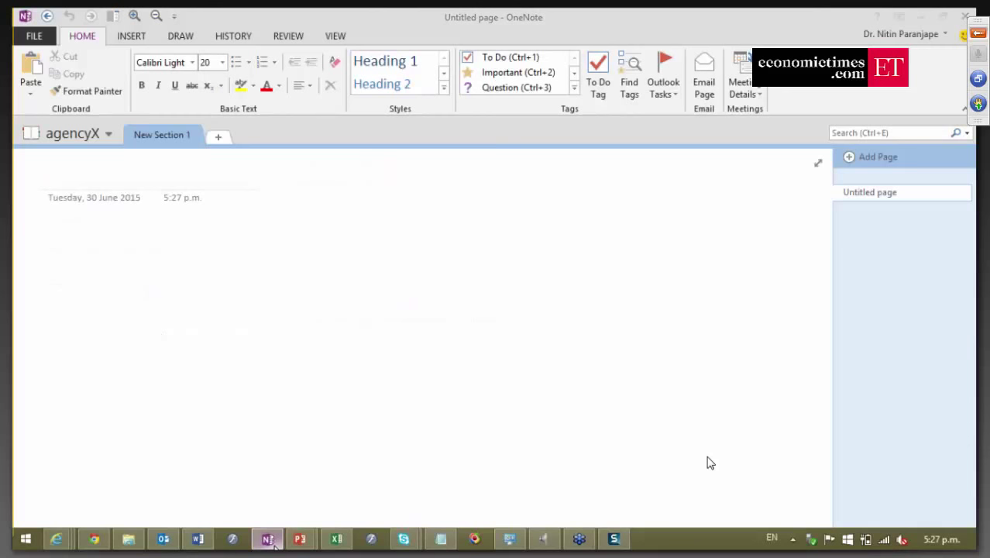
Bring OneNote back to the front and switch from agencyX to the Demo notebook.
{"action": "left_click", "coordinate": [300, 538]}
{"action": "left_click", "coordinate": [267, 538]}
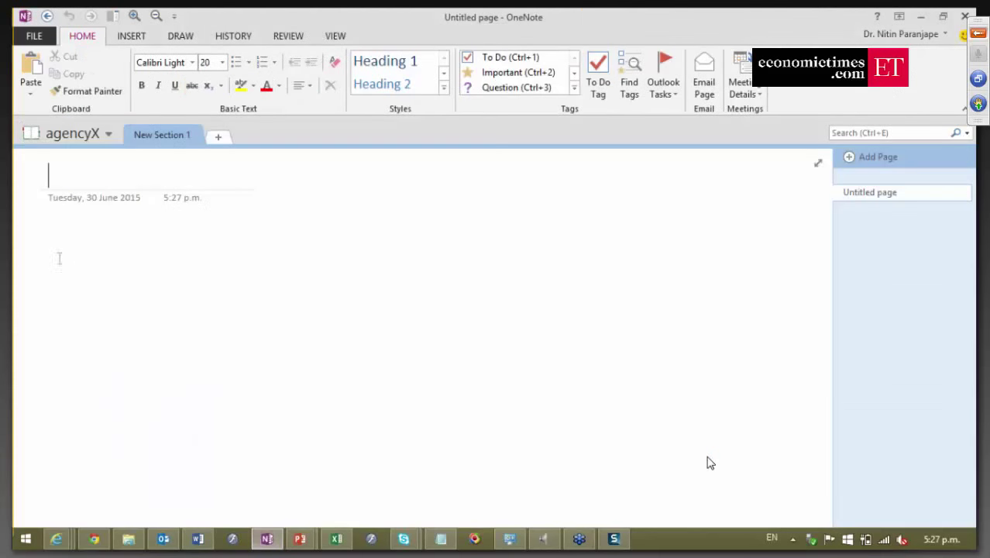
{"action": "left_click", "coordinate": [75, 136]}
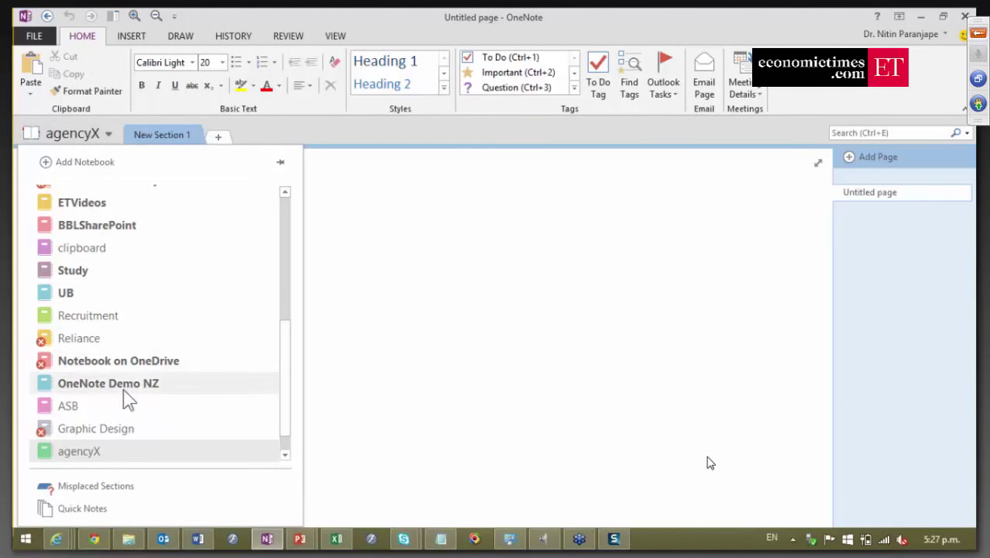
{"action": "scroll", "coordinate": [123, 388], "scroll_direction": "up", "scroll_amount": 5}
{"action": "left_click", "coordinate": [84, 198]}
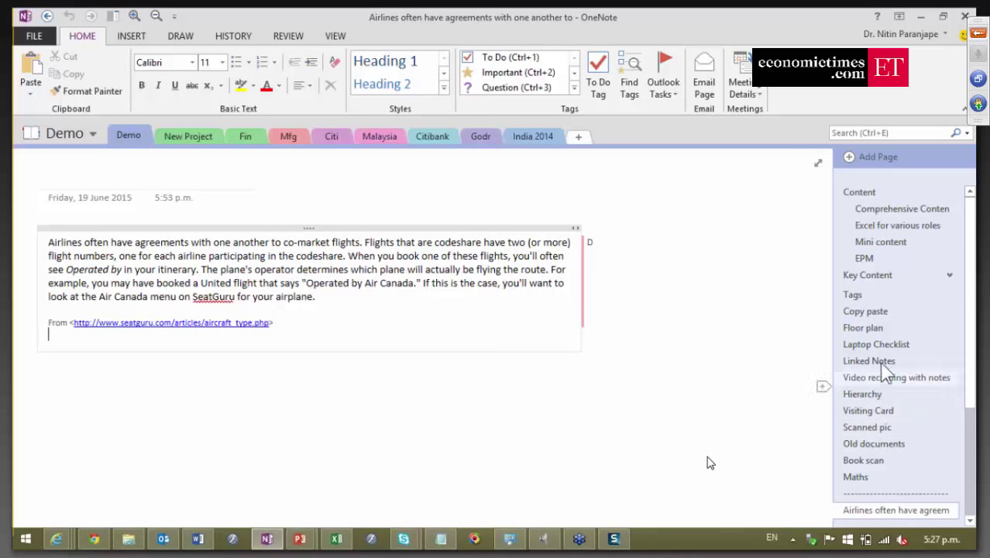
On the Floor plan page, circle the reception area in blue ink and draw an arrow to the right.
{"action": "left_click", "coordinate": [879, 331]}
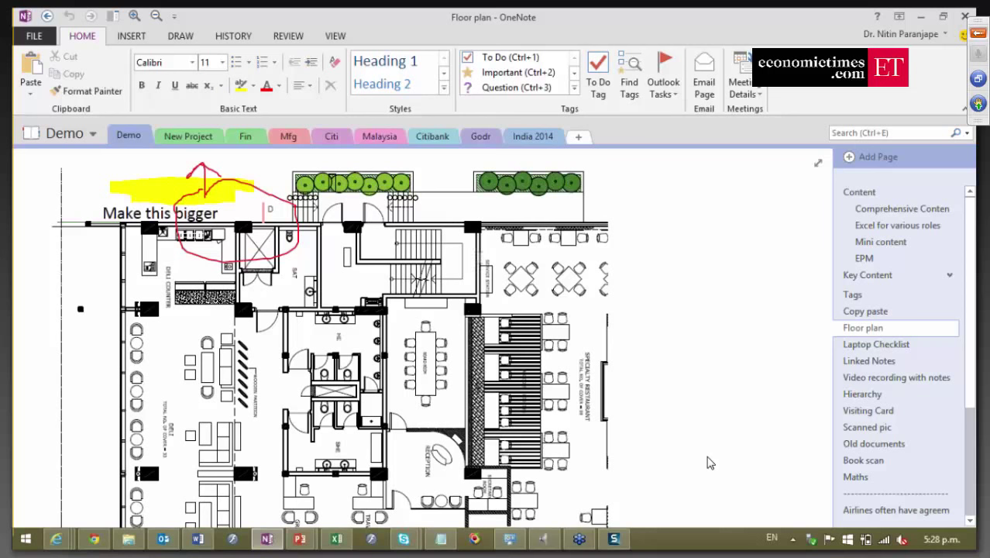
{"action": "scroll", "coordinate": [710, 462], "scroll_direction": "down", "scroll_amount": 1}
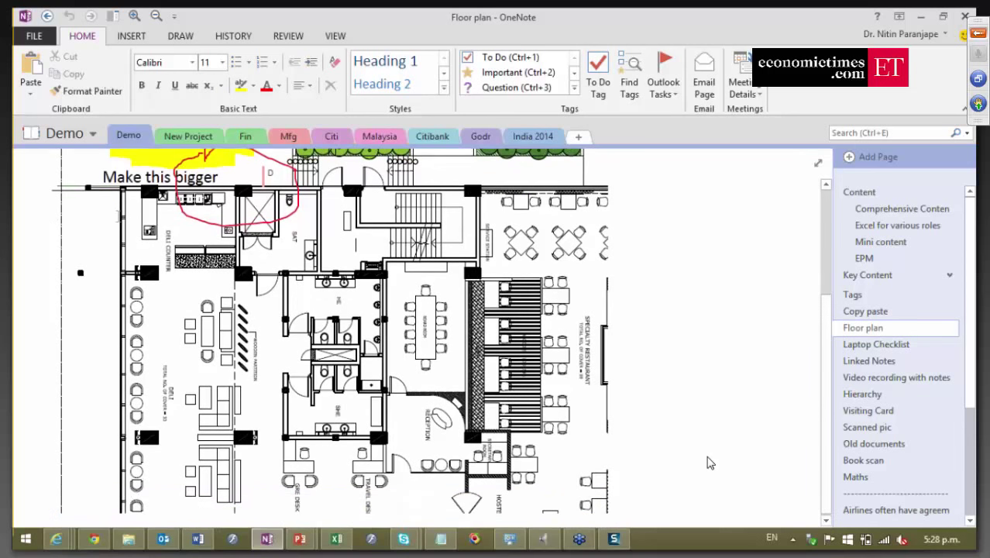
{"action": "left_click", "coordinate": [193, 36]}
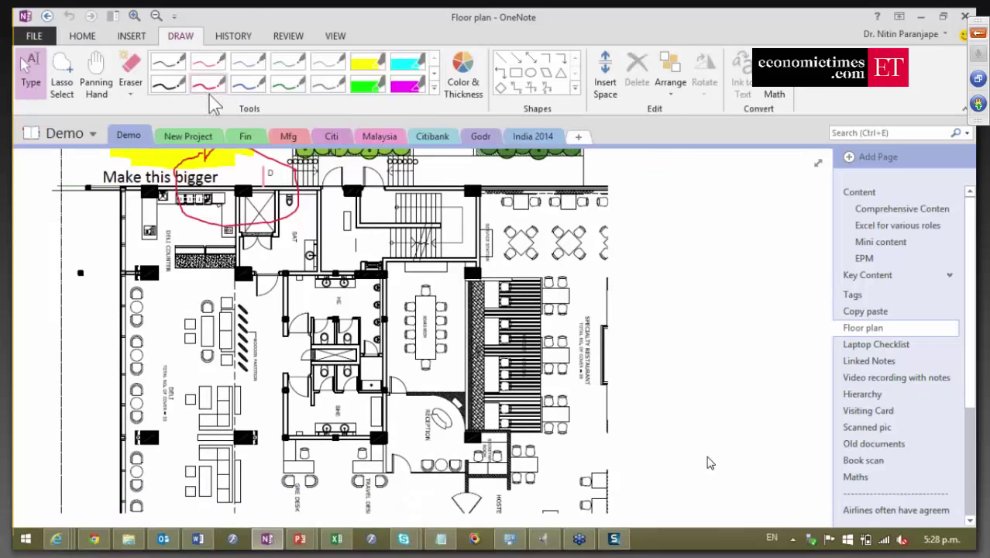
{"action": "left_click", "coordinate": [246, 84]}
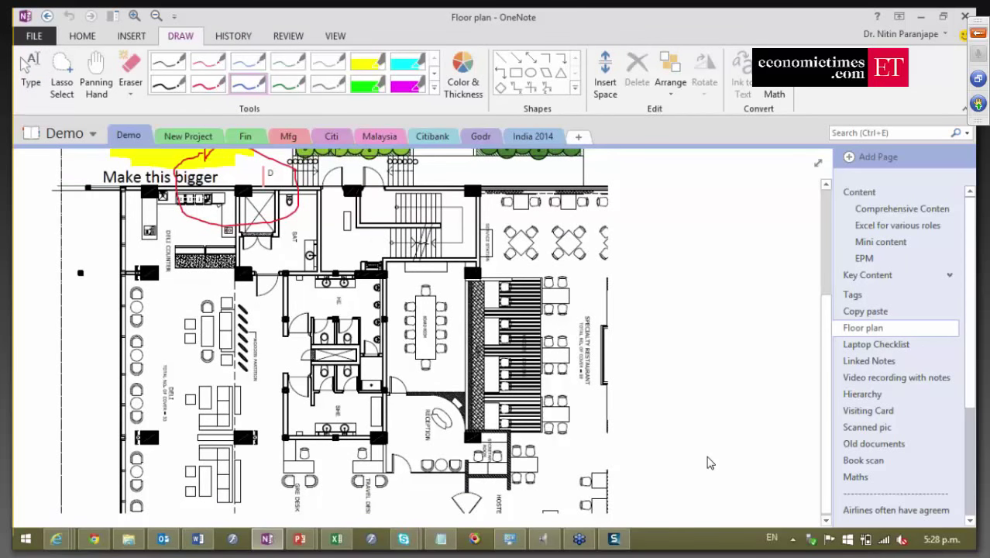
{"action": "mouse_move", "coordinate": [345, 381]}
{"action": "left_mouse_down"}
{"action": "mouse_move", "coordinate": [526, 388]}
{"action": "mouse_move", "coordinate": [482, 487]}
{"action": "mouse_move", "coordinate": [337, 389]}
{"action": "mouse_move", "coordinate": [353, 379]}
{"action": "left_mouse_up"}
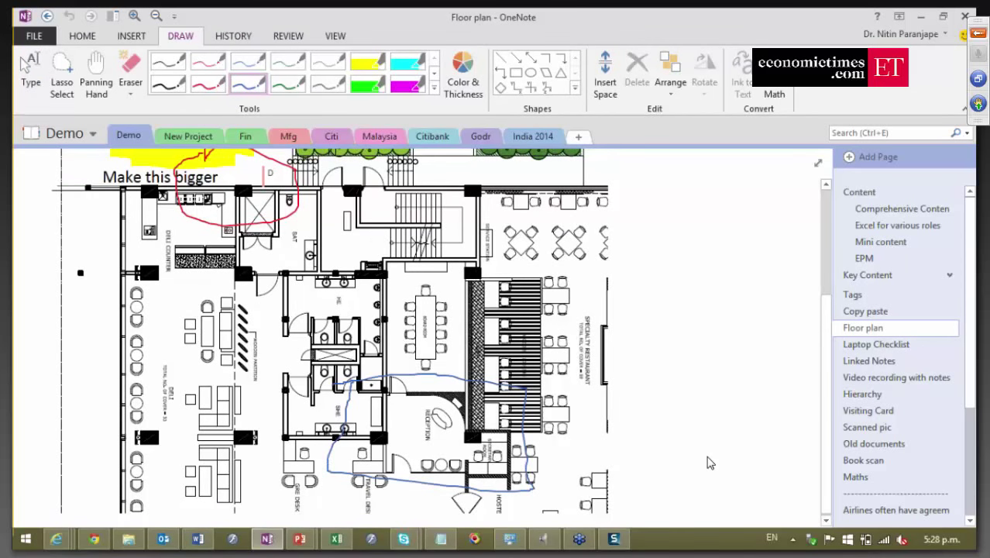
{"action": "mouse_move", "coordinate": [532, 448]}
{"action": "left_mouse_down"}
{"action": "mouse_move", "coordinate": [602, 450]}
{"action": "mouse_move", "coordinate": [583, 465]}
{"action": "left_mouse_up"}
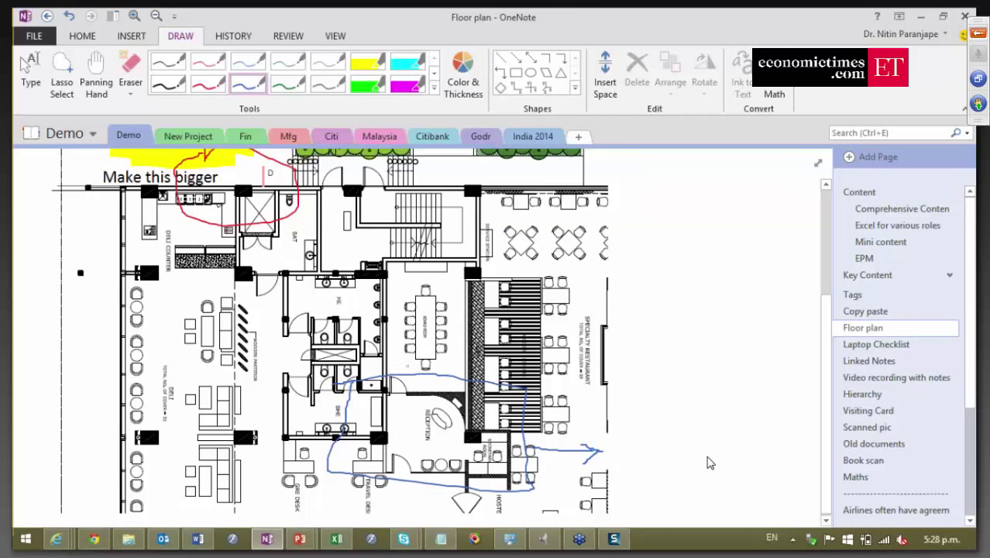
Type the note 'Move this' and highlight it with the green highlighter.
{"action": "key", "text": "Escape"}
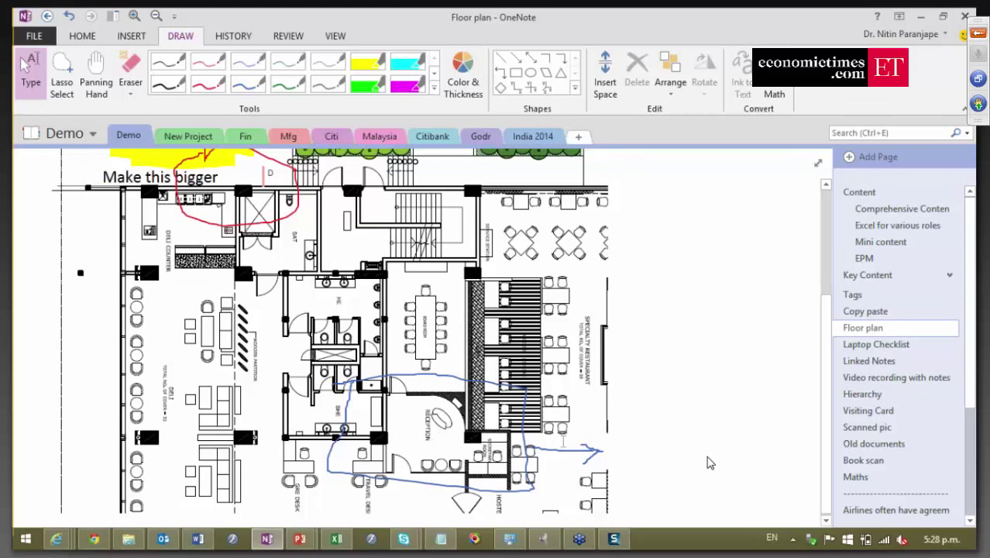
{"action": "type", "text": "Mov"}
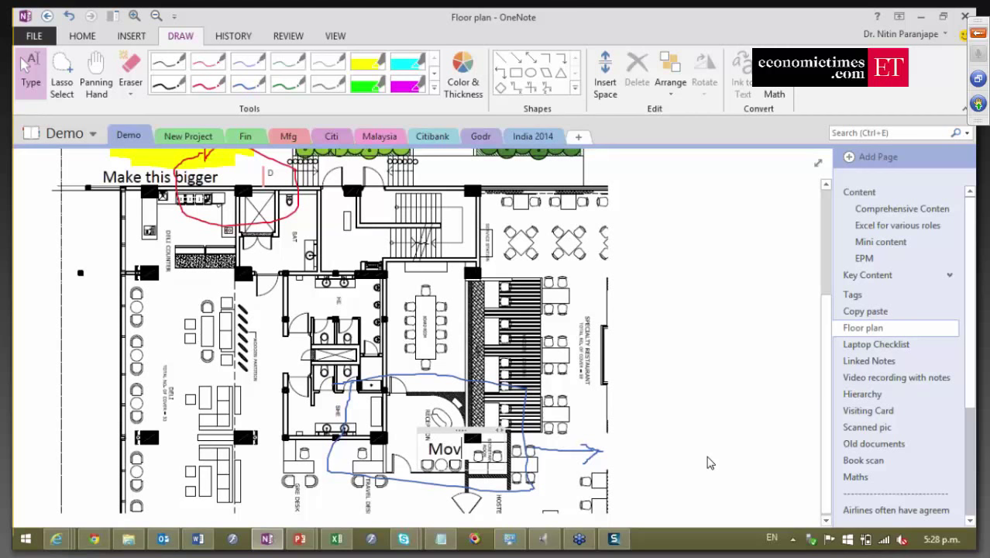
{"action": "type", "text": "e this"}
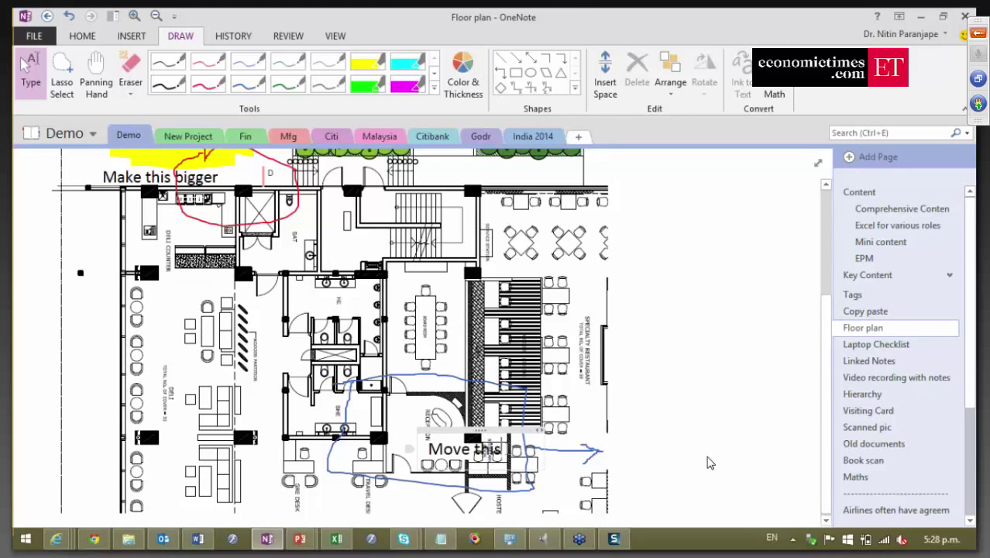
{"action": "key", "text": "shift+Home"}
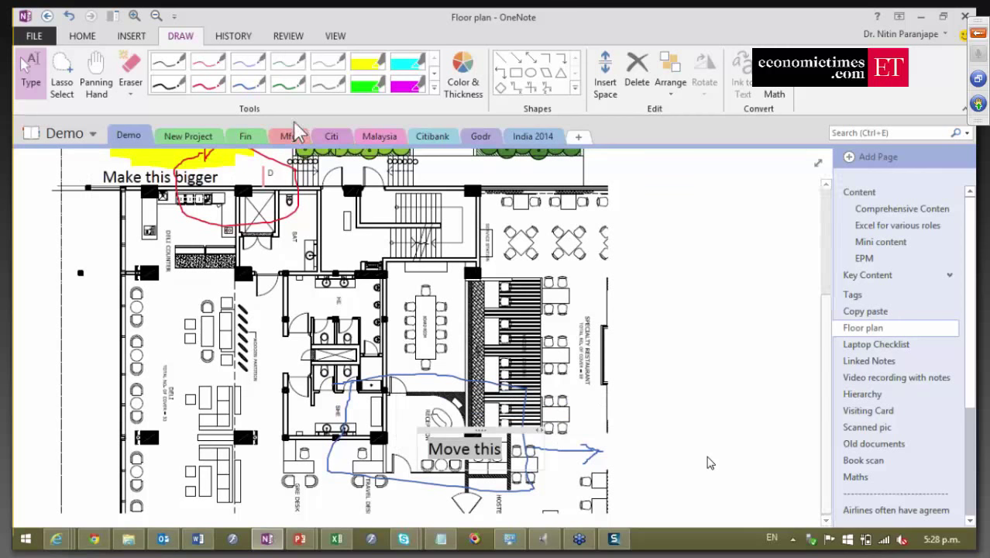
{"action": "left_click", "coordinate": [367, 84]}
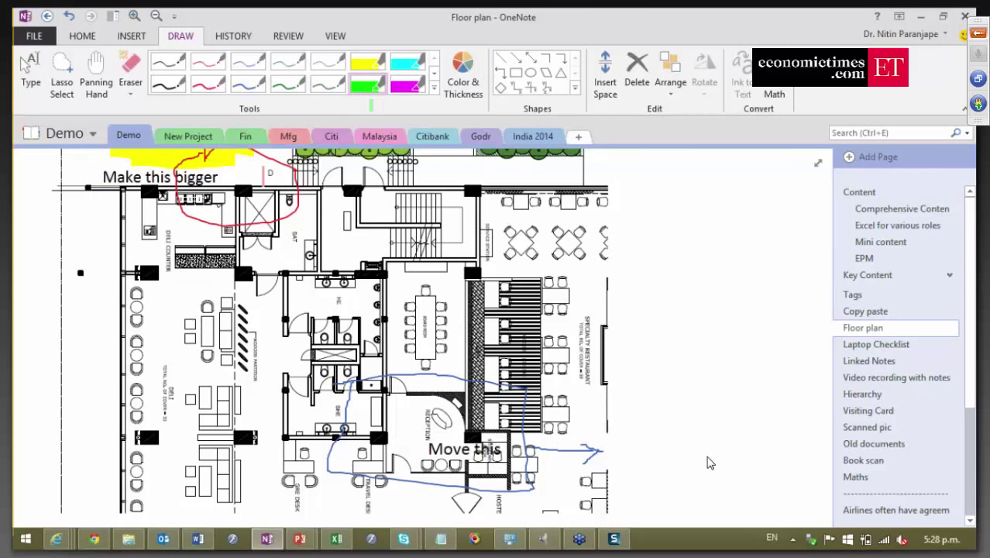
{"action": "left_click_drag", "start_coordinate": [430, 449], "coordinate": [503, 449]}
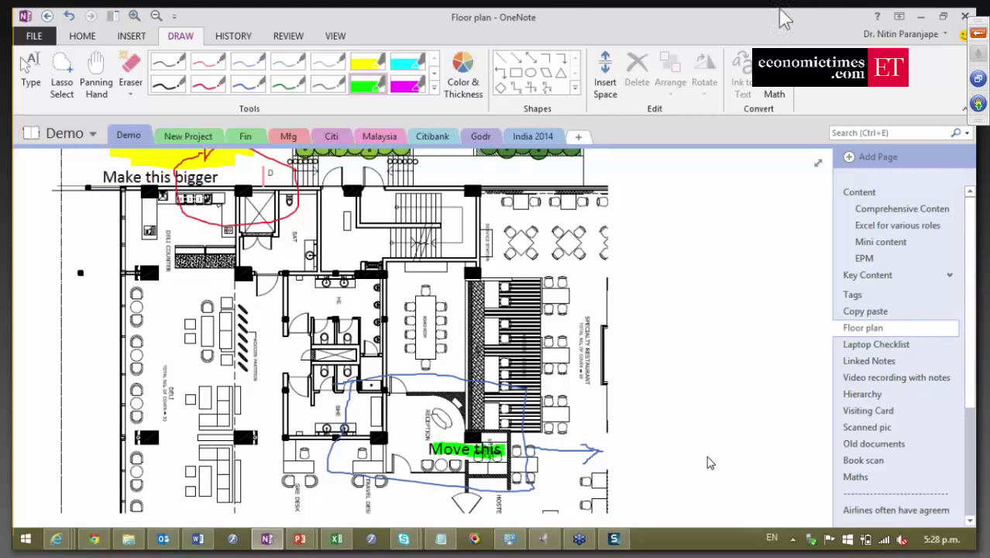
{"action": "left_click", "coordinate": [240, 37]}
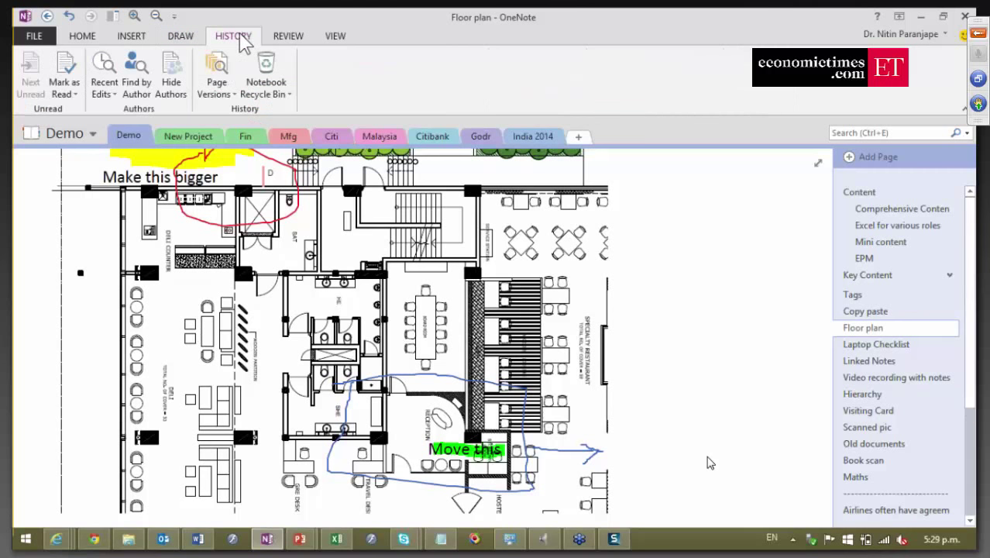
Show the Floor plan page versions and view 27/08/2013 through 20/08/2014.
{"action": "left_click", "coordinate": [218, 68]}
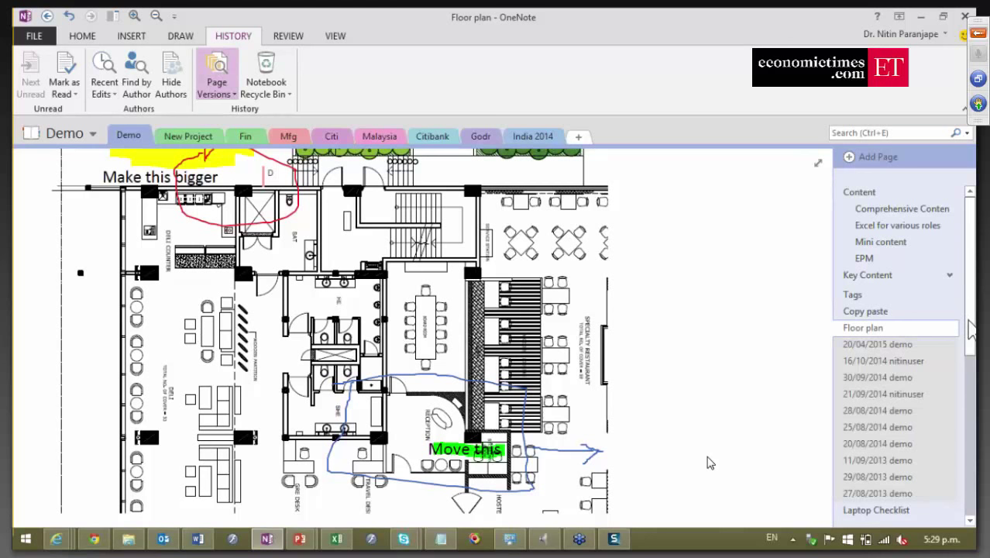
{"action": "left_click_drag", "start_coordinate": [968, 333], "coordinate": [970, 385]}
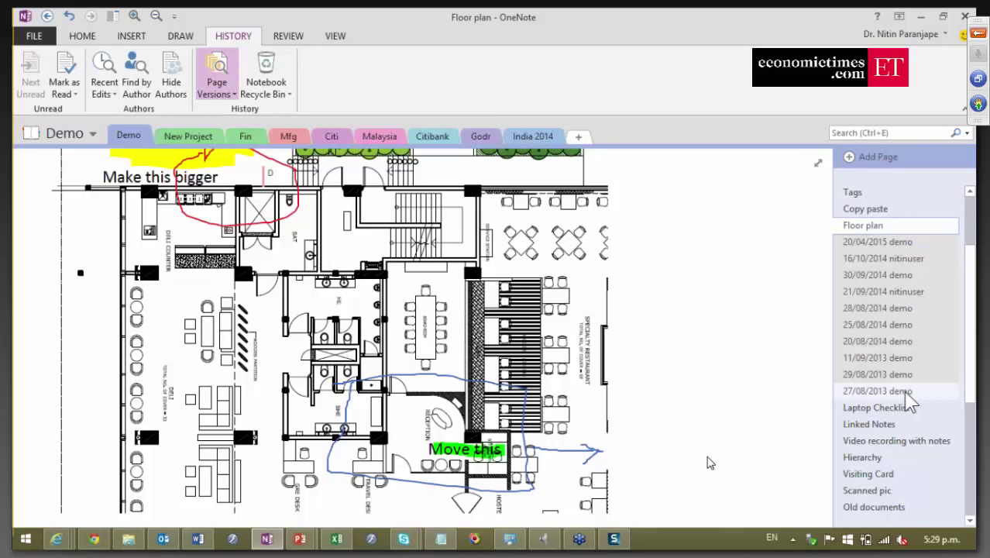
{"action": "left_click", "coordinate": [904, 392]}
{"action": "left_click", "coordinate": [899, 374]}
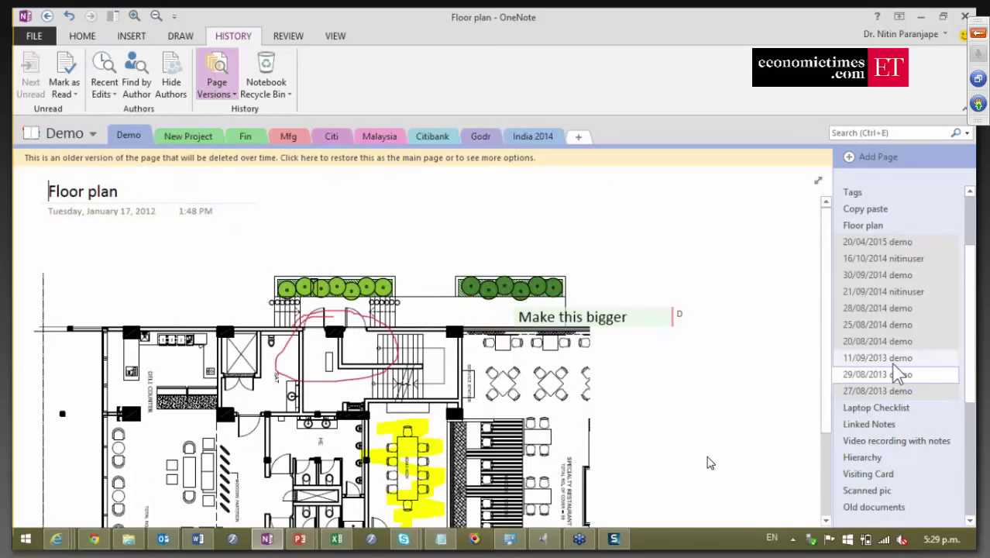
{"action": "left_click", "coordinate": [892, 361]}
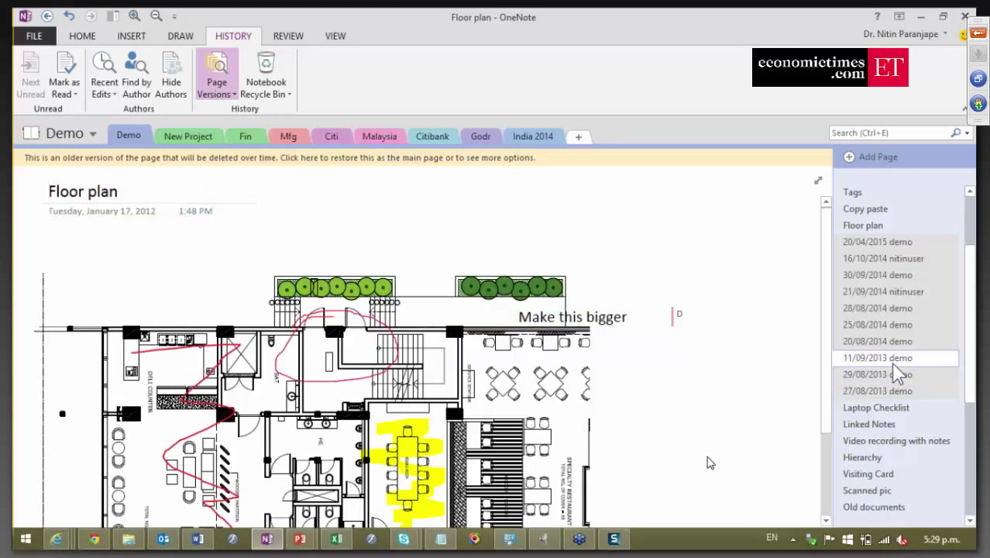
{"action": "left_click", "coordinate": [897, 342]}
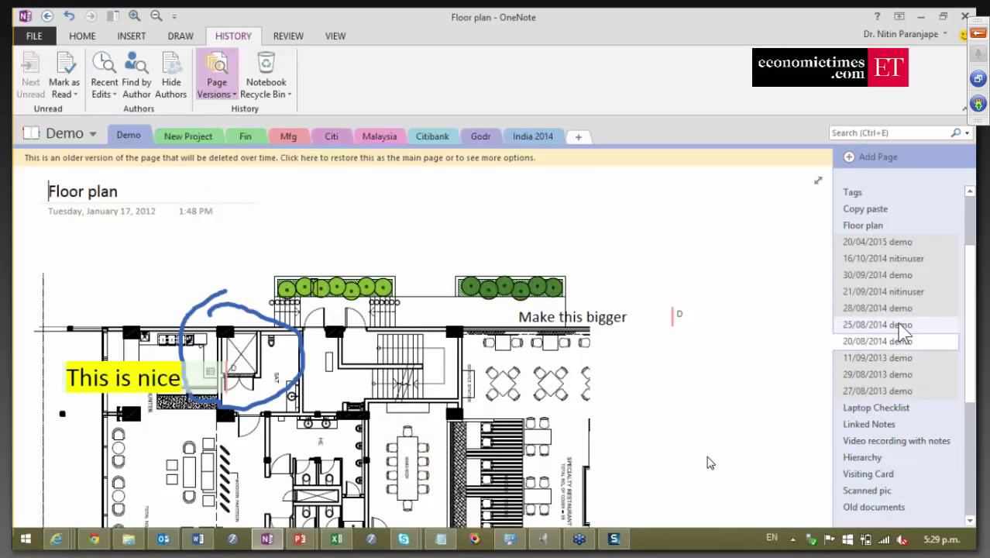
Step through the later versions up to 20/04/2015, then bring PowerPoint forward.
{"action": "left_click", "coordinate": [898, 325]}
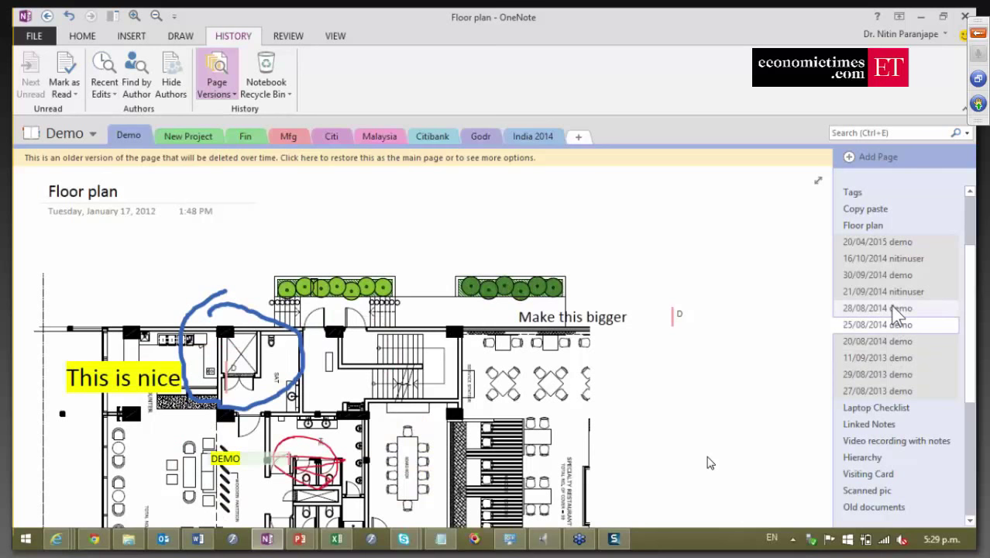
{"action": "left_click", "coordinate": [897, 308]}
{"action": "left_click", "coordinate": [894, 292]}
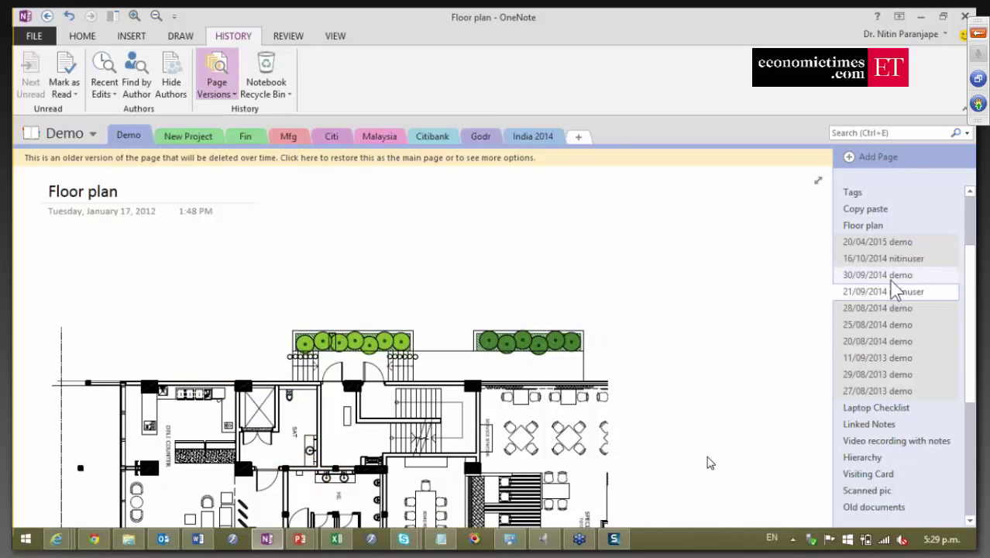
{"action": "left_click", "coordinate": [890, 274]}
{"action": "left_click", "coordinate": [887, 261]}
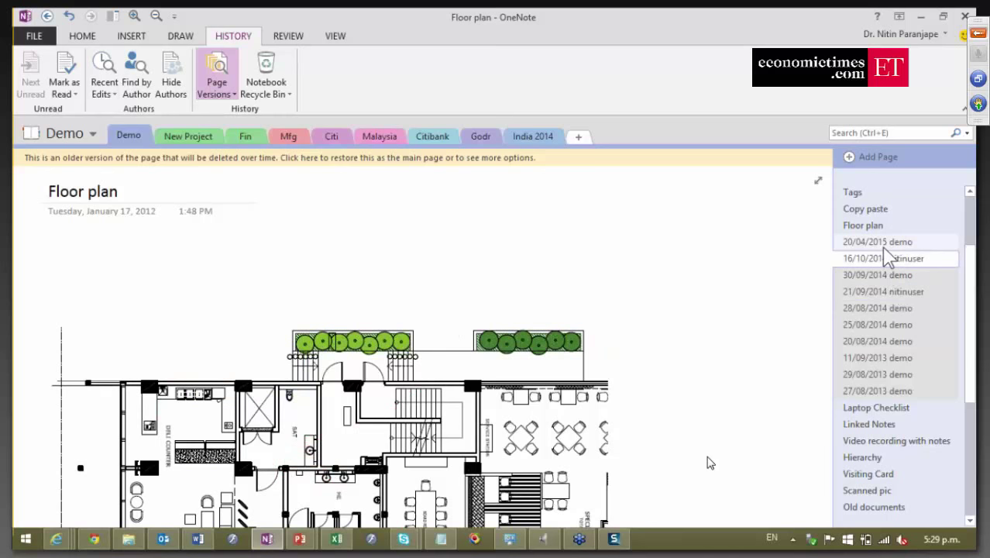
{"action": "left_click", "coordinate": [882, 245]}
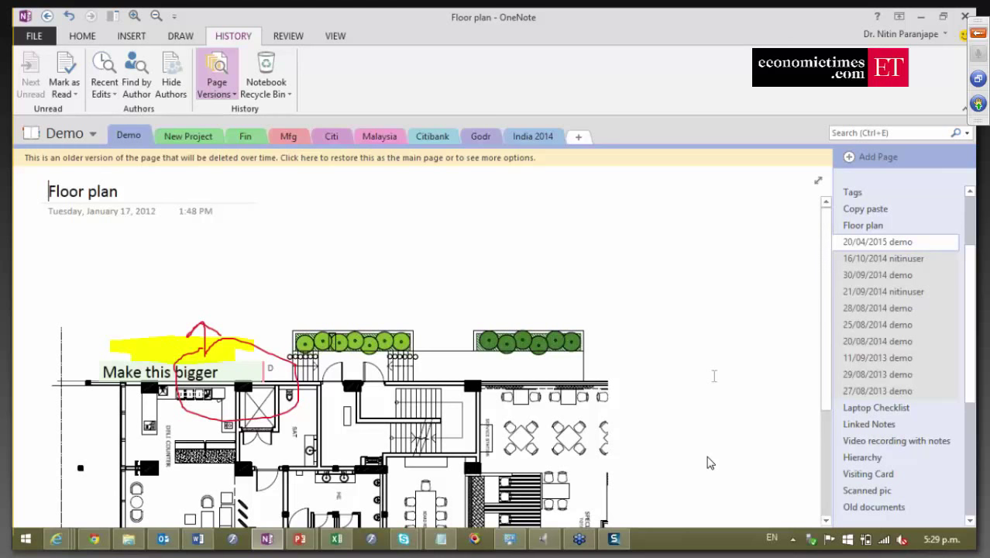
{"action": "left_click", "coordinate": [297, 539]}
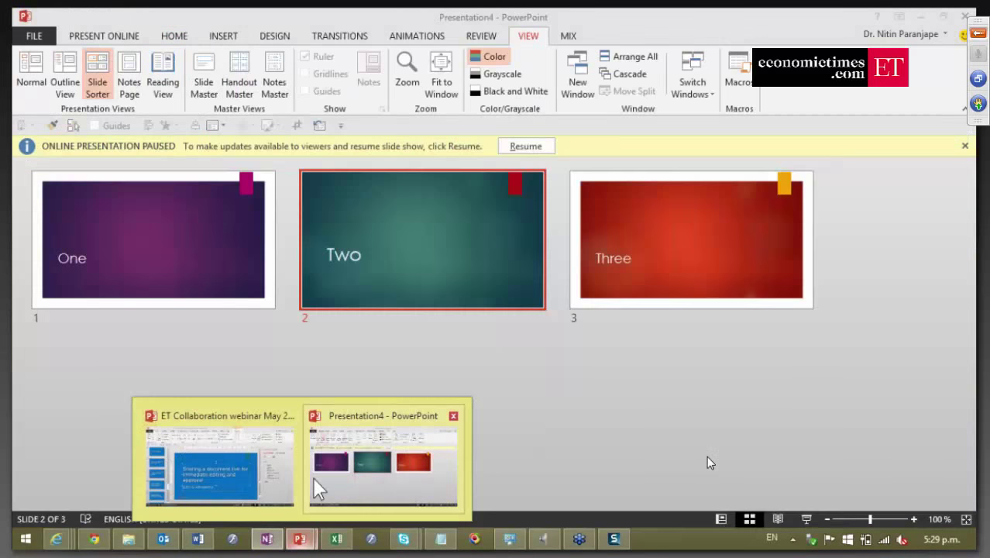
In the ET Collaboration webinar window, scroll the thumbnails to slide 38 and select its title.
{"action": "left_click", "coordinate": [224, 465]}
{"action": "left_click", "coordinate": [240, 420]}
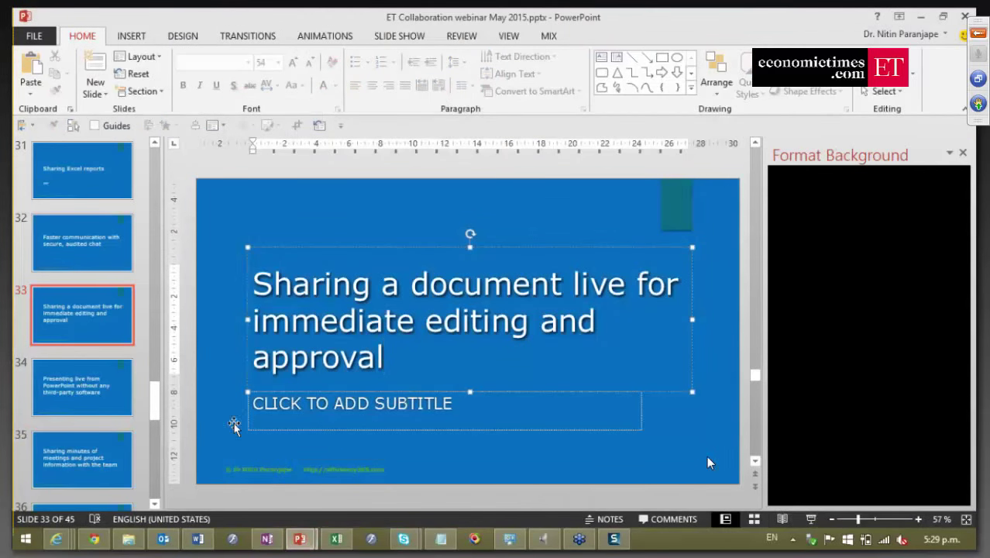
{"action": "scroll", "coordinate": [232, 420], "scroll_direction": "down", "scroll_amount": 2}
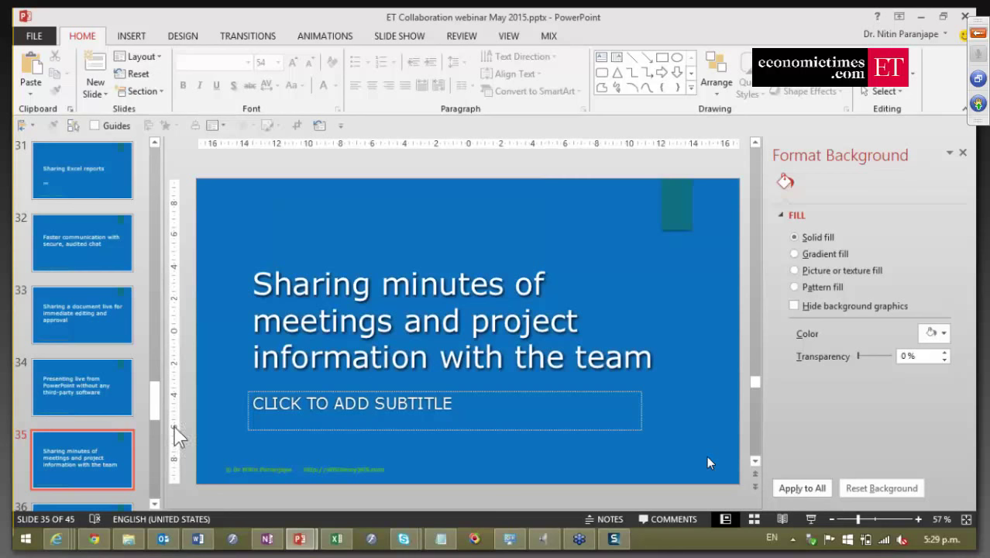
{"action": "scroll", "coordinate": [181, 415], "scroll_direction": "down", "scroll_amount": 4}
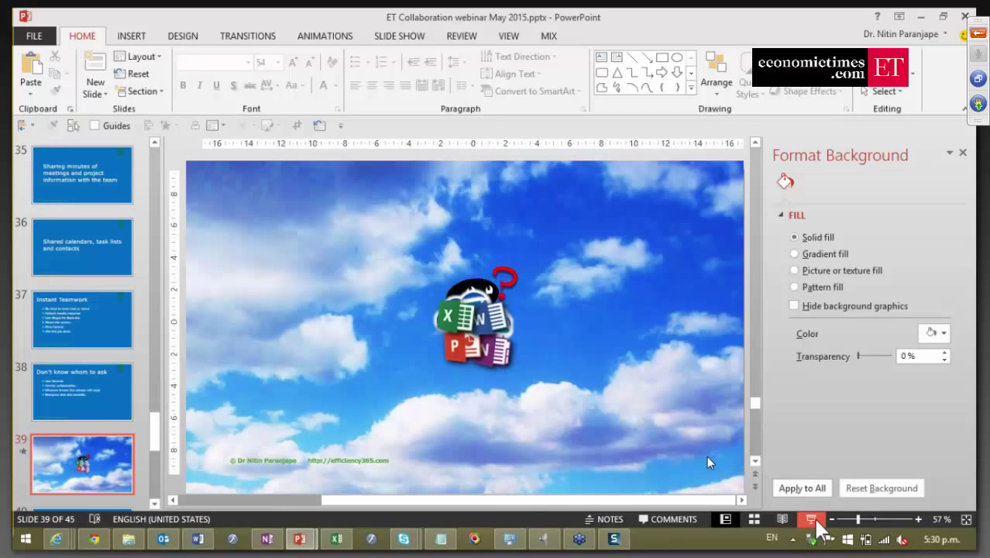
{"action": "left_click", "coordinate": [76, 387]}
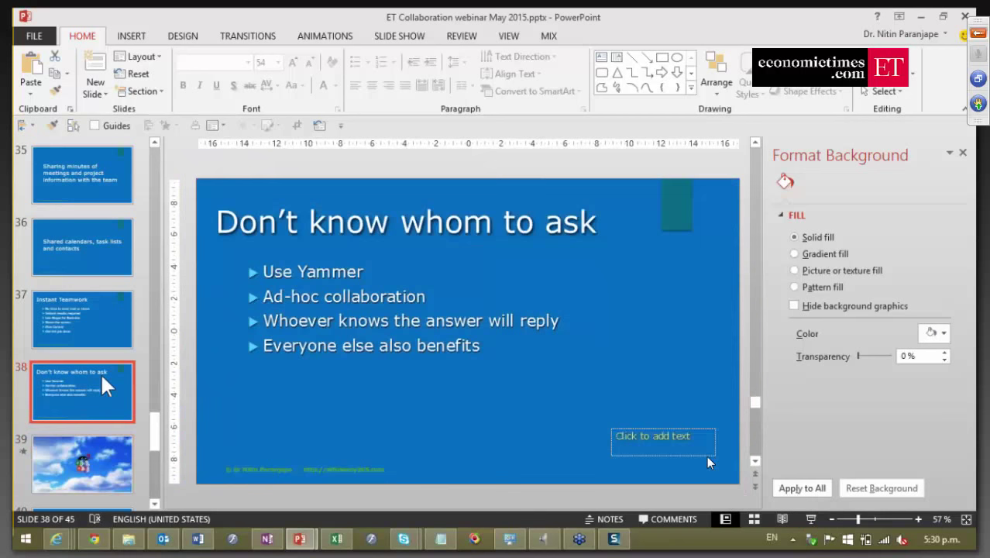
{"action": "left_click", "coordinate": [363, 225]}
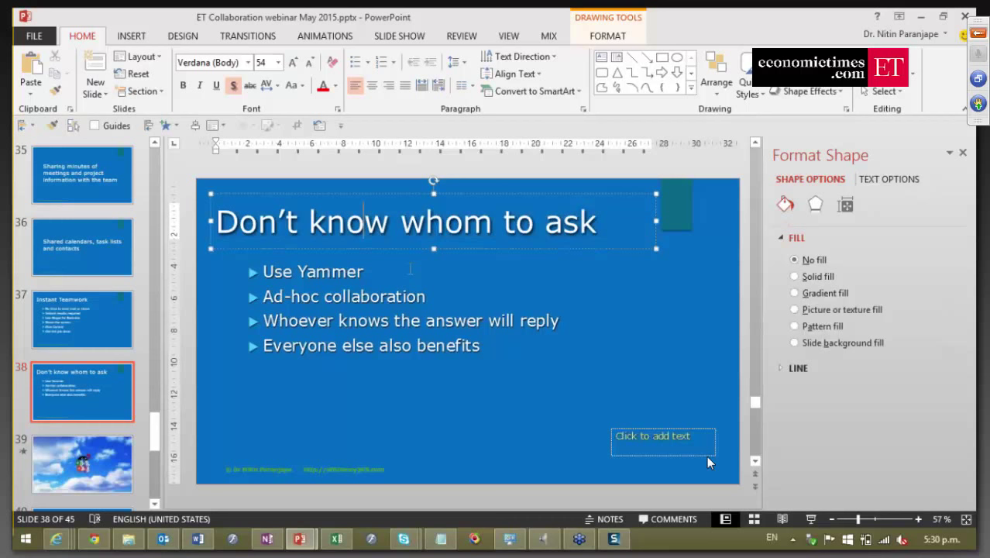
Leave the title text and go to slide 39, the sky-and-clouds picture with Office app icons.
{"action": "key", "text": "Escape"}
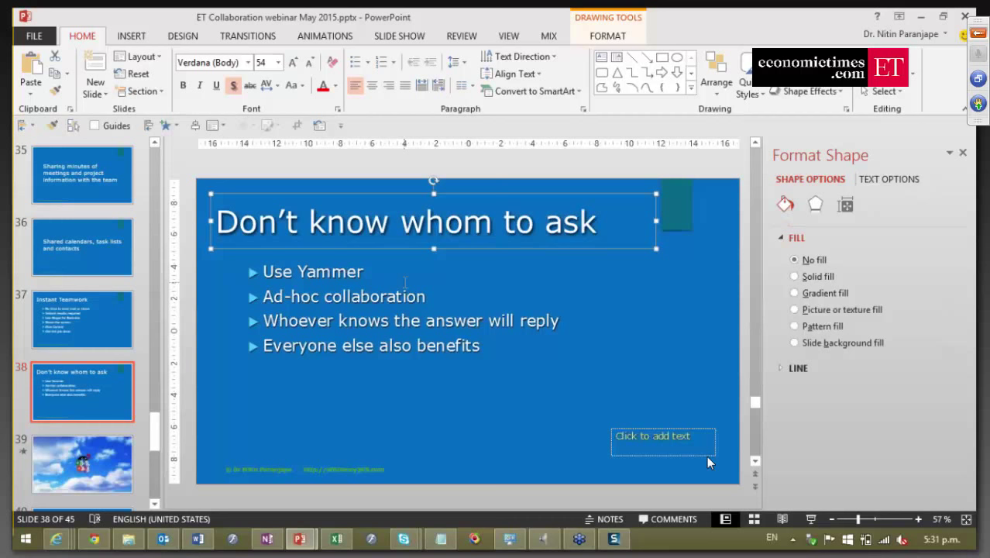
{"action": "left_click", "coordinate": [113, 457]}
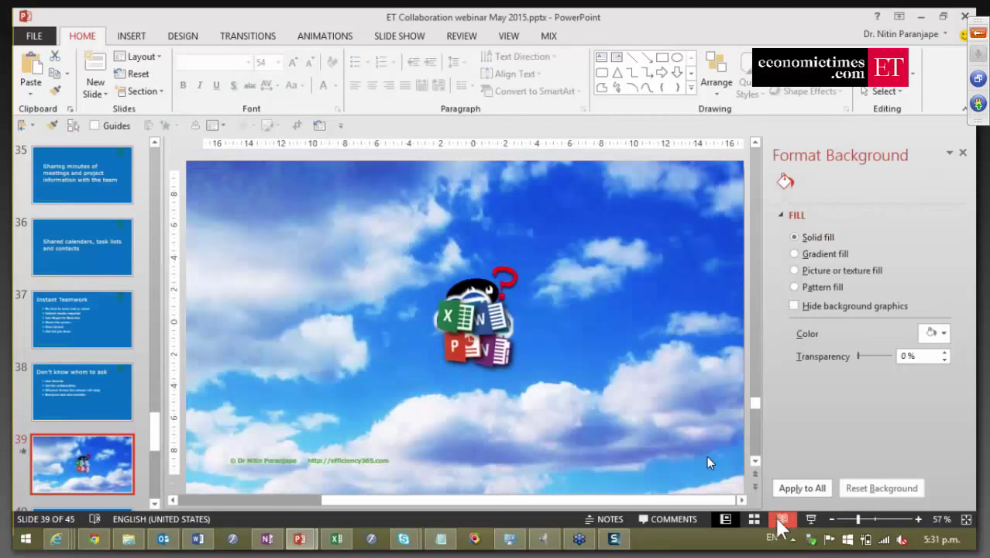
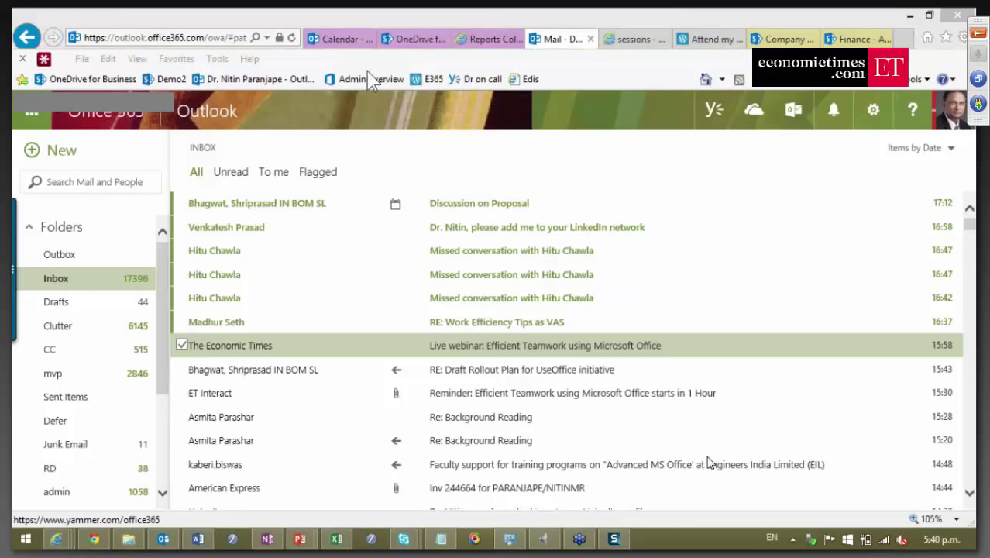
Sync the Documents library, then view the synced OneDrive for Business folder with HR and Shared with Everyone.
{"action": "left_click", "coordinate": [411, 39]}
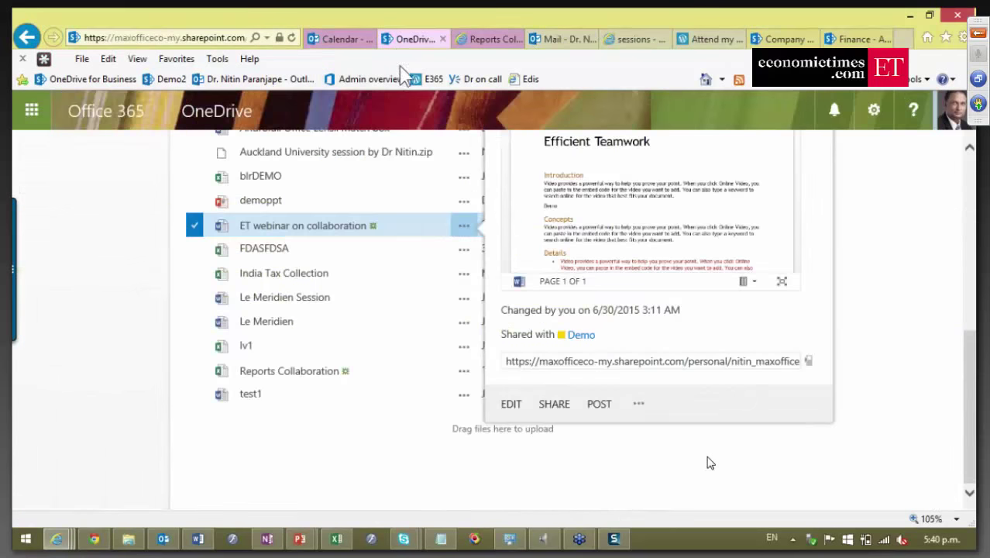
{"action": "left_click", "coordinate": [70, 238]}
{"action": "scroll", "coordinate": [71, 237], "scroll_direction": "up", "scroll_amount": 5}
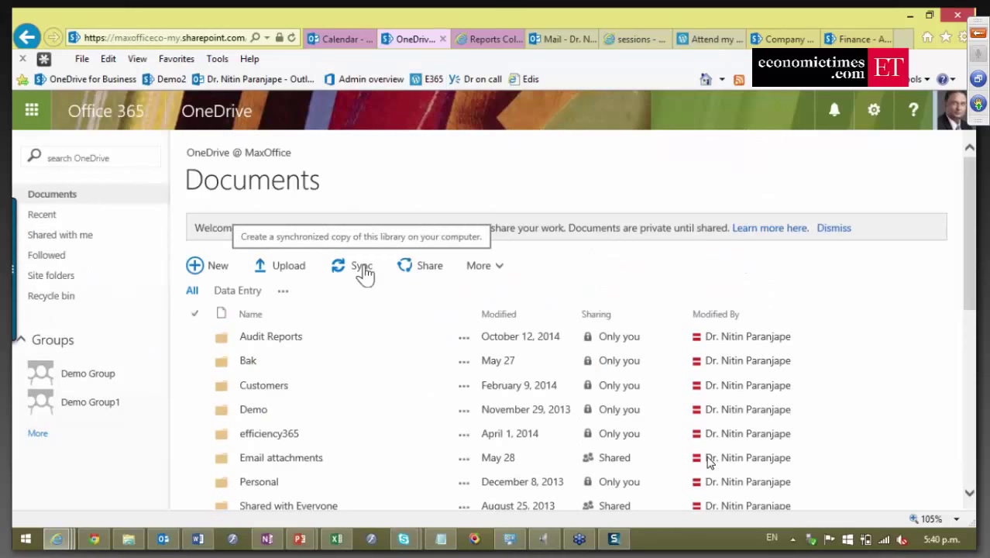
{"action": "left_click", "coordinate": [362, 267]}
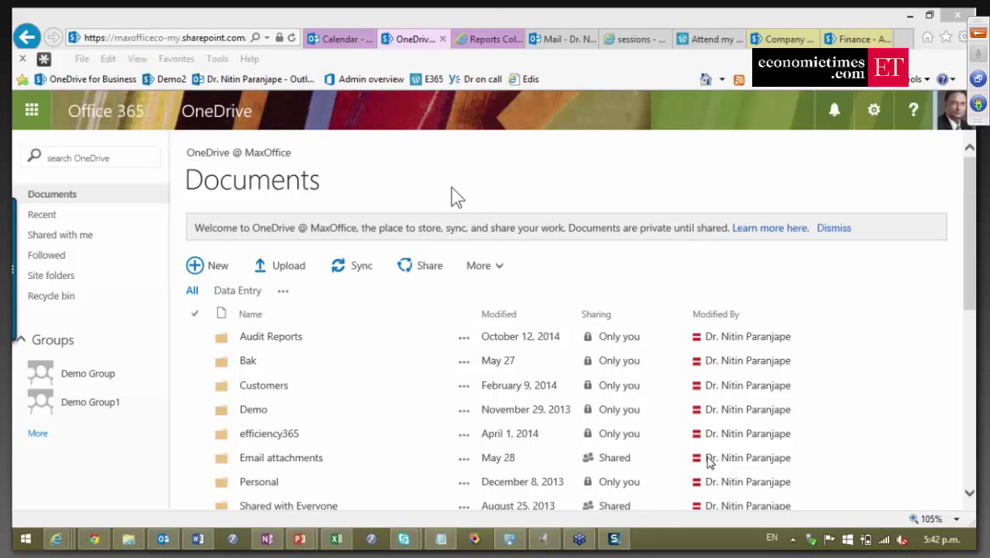
{"action": "left_click", "coordinate": [128, 539]}
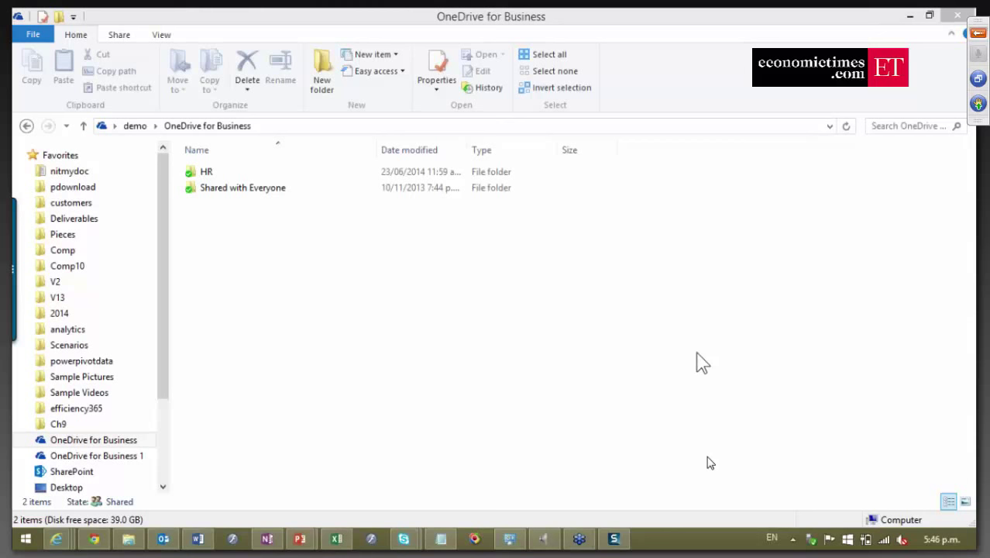
In the ET webinar document's File > Info page, show Protect Document's Restrict Access submenu.
{"action": "mouse_move", "coordinate": [18, 327]}
{"action": "left_click", "coordinate": [197, 538]}
{"action": "left_click", "coordinate": [23, 36]}
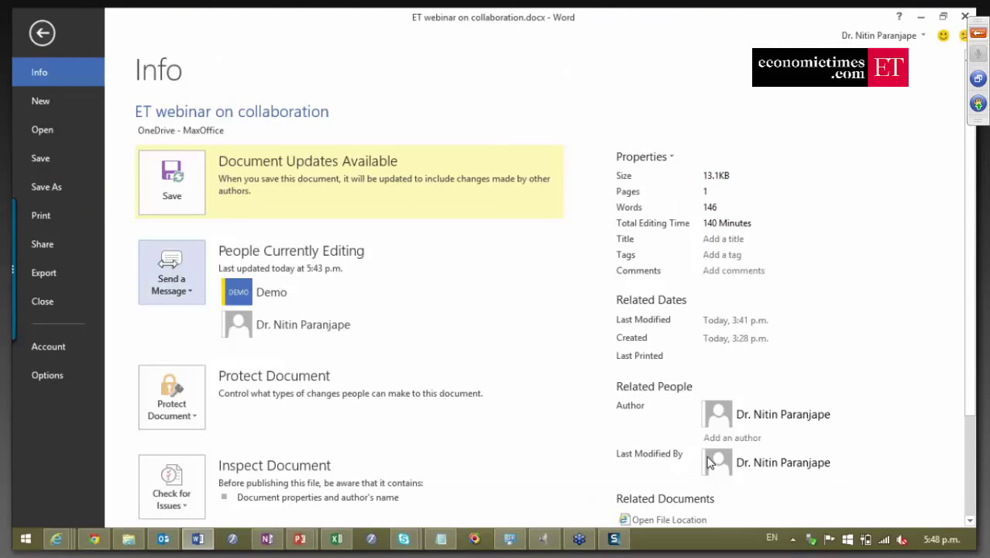
{"action": "left_click", "coordinate": [169, 398]}
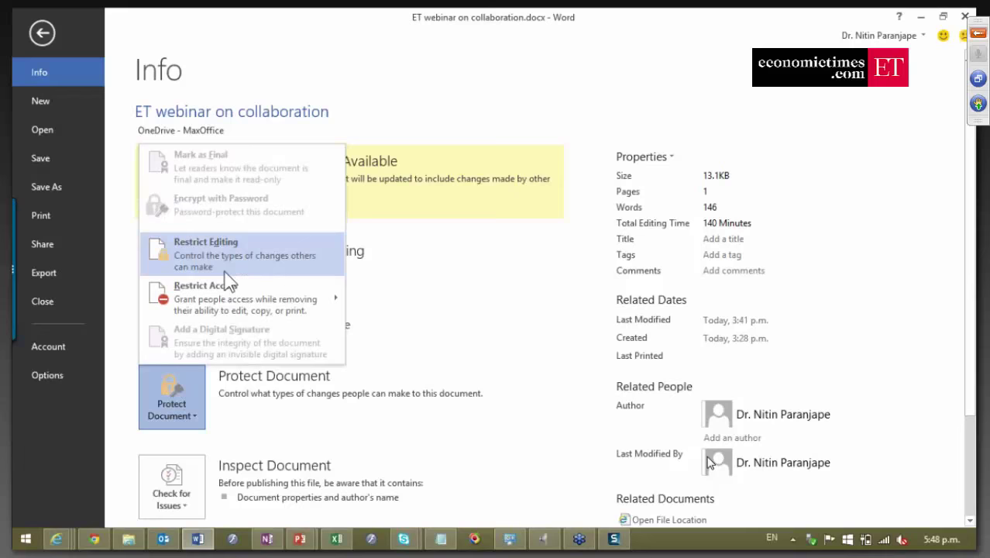
{"action": "mouse_move", "coordinate": [231, 296]}
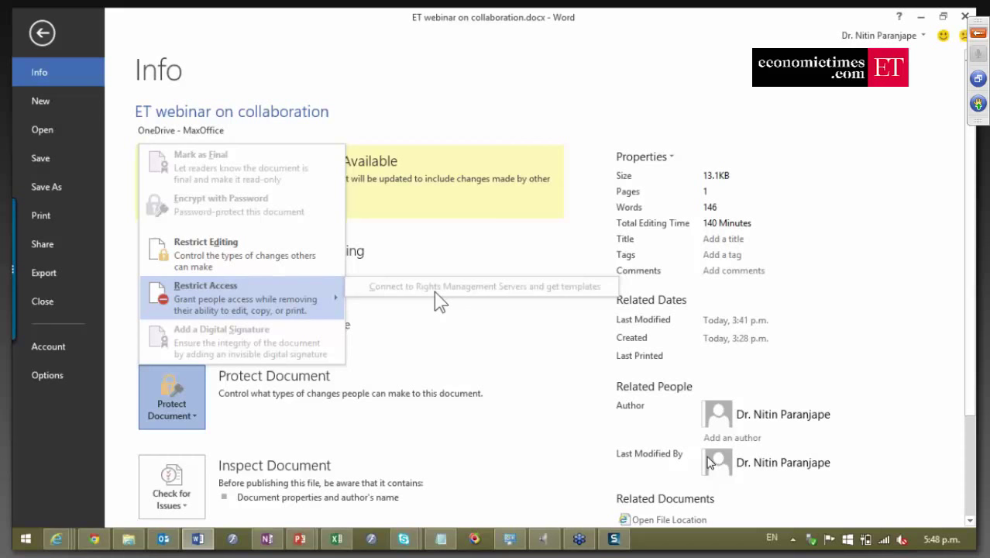
Connect to Rights Management servers to get access-restriction templates.
{"action": "left_click", "coordinate": [434, 293]}
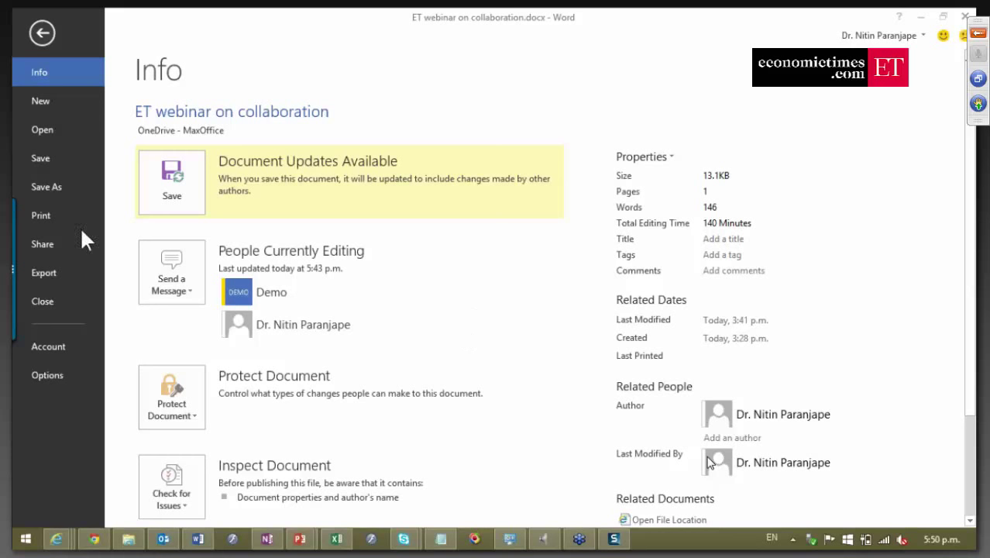
Go to the Save As page listing OneDrive - MaxOffice and its recent folders.
{"action": "left_click", "coordinate": [45, 195]}
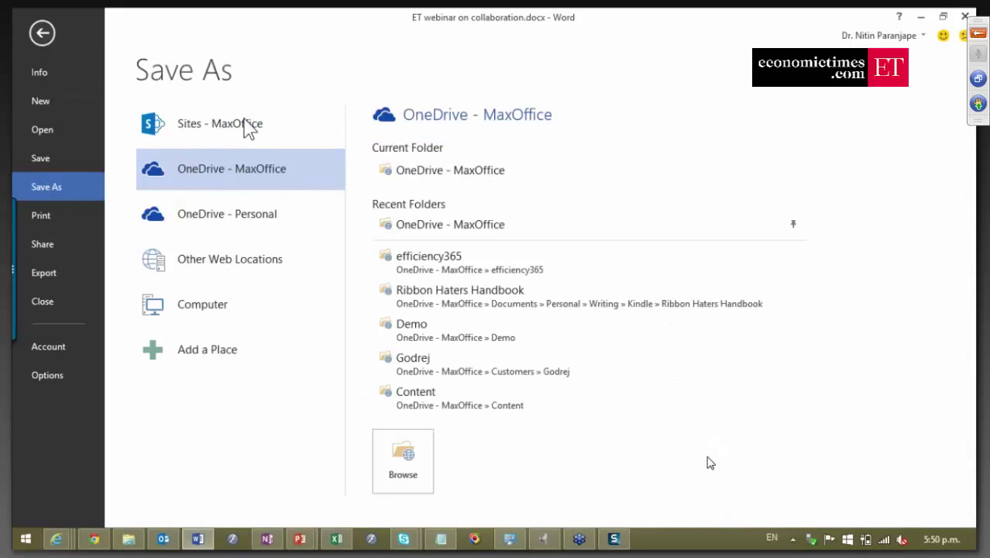